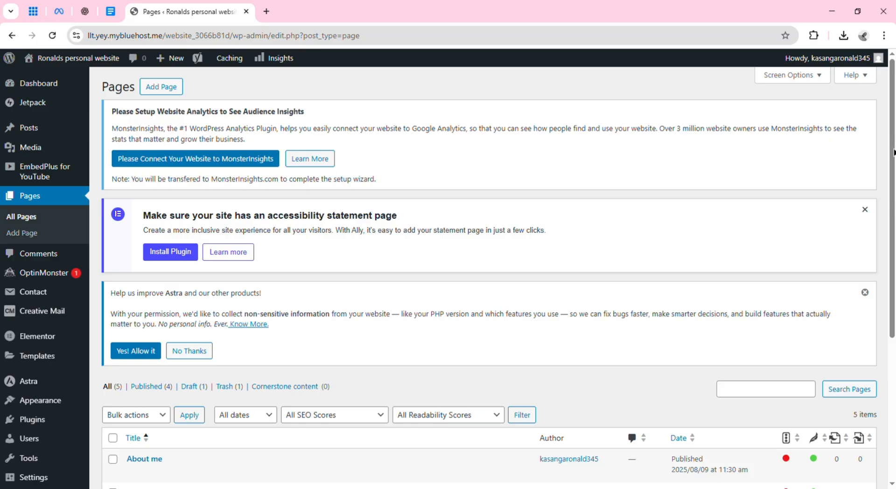
Look through the list of existing pages on the website.
mouse_move(894, 152)
left_mouse_down()
mouse_move(892, 278)
mouse_move(894, 155)
left_mouse_up()
mouse_move(894, 222)
left_mouse_down()
mouse_move(894, 374)
mouse_move(893, 225)
left_mouse_up()
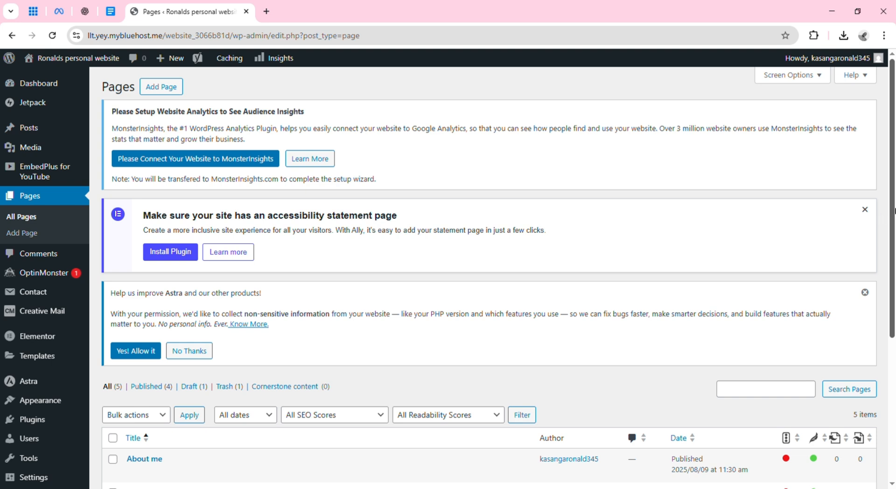
scroll(894, 211, "down", 2)
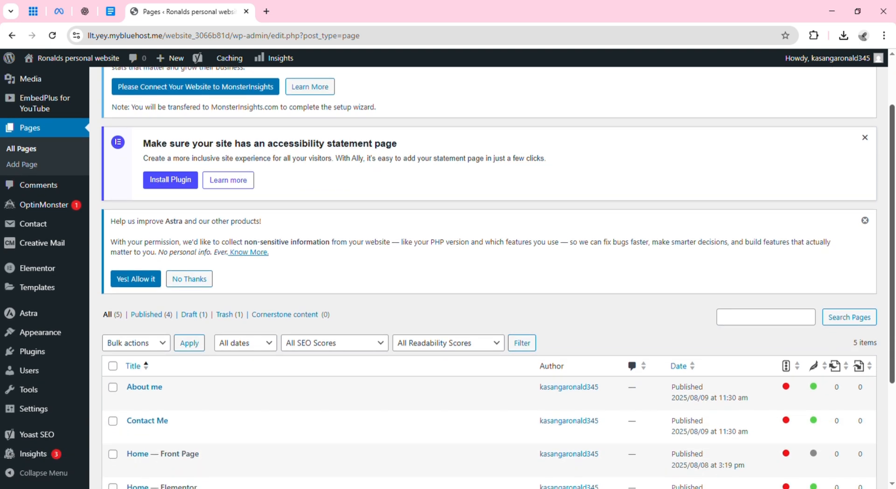
scroll(499, 277, "down", 2)
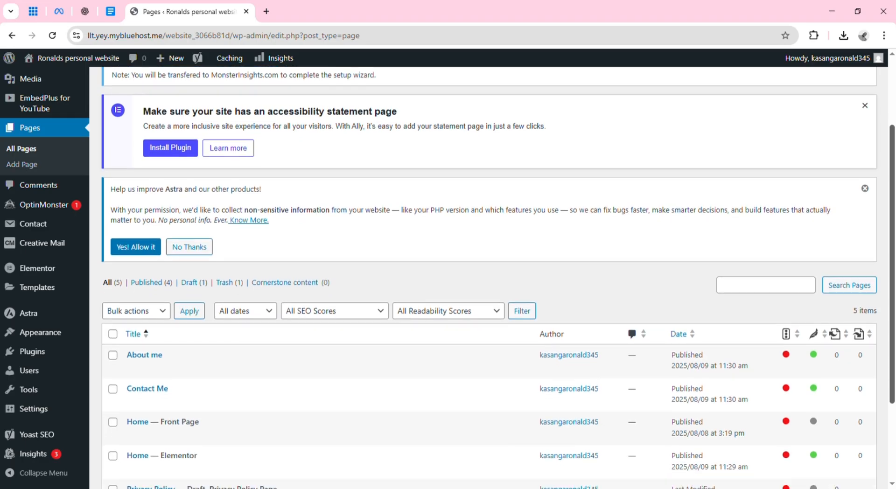
scroll(499, 278, "down", 2)
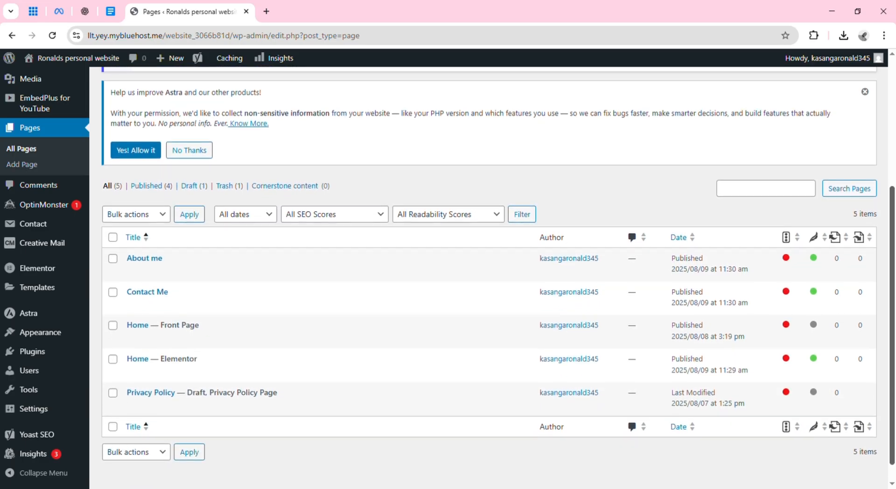
scroll(499, 278, "up", 6)
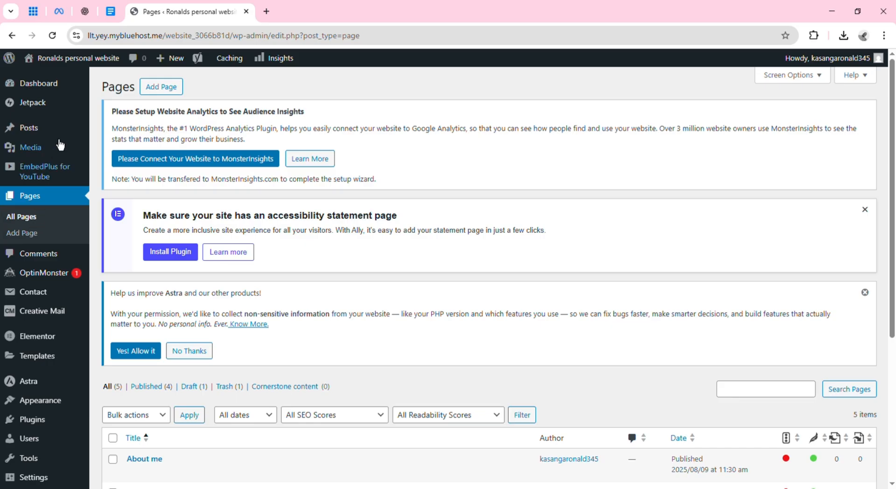
Open the live website in a separate browser tab and go to its Home page from the site navigation.
mouse_move(51, 59)
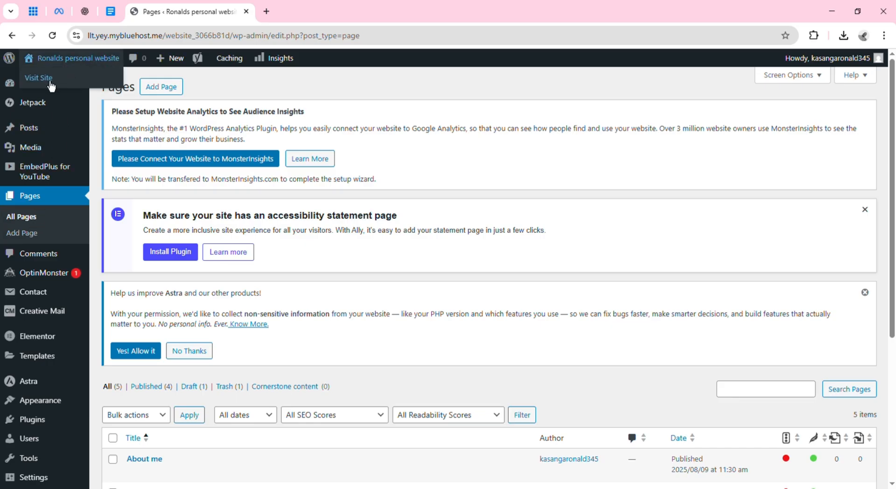
middle_click(84, 86)
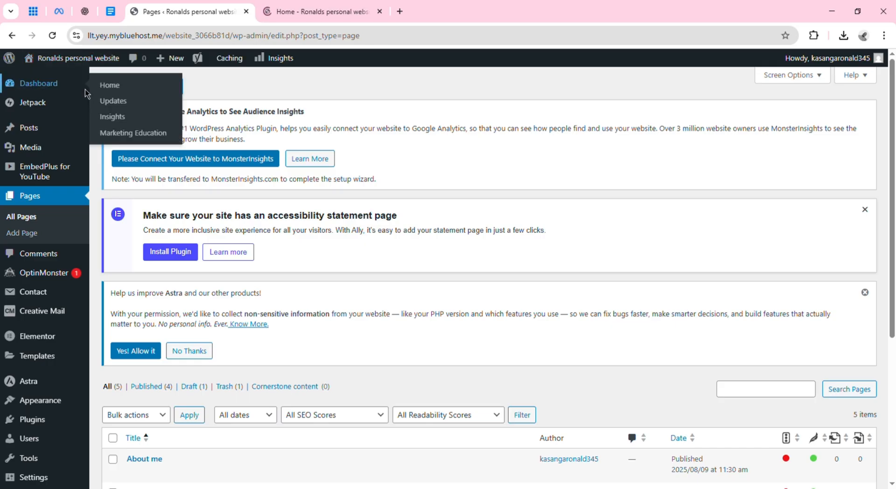
left_click(310, 14)
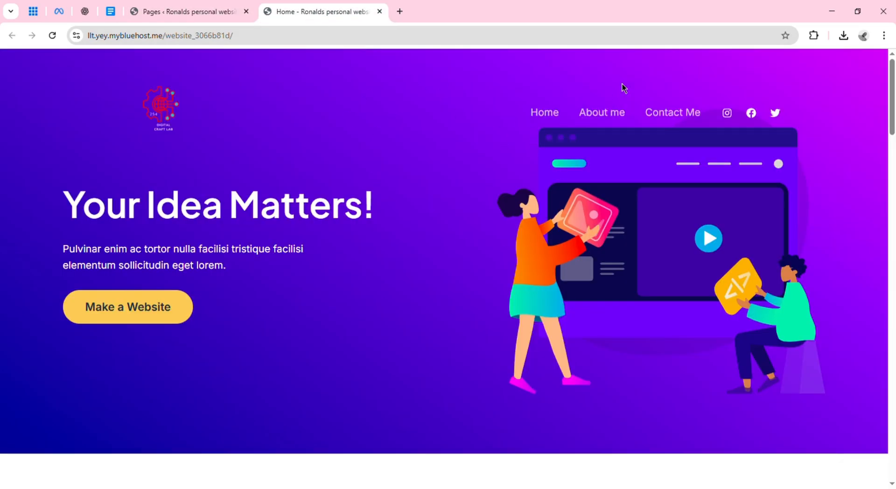
left_click(555, 122)
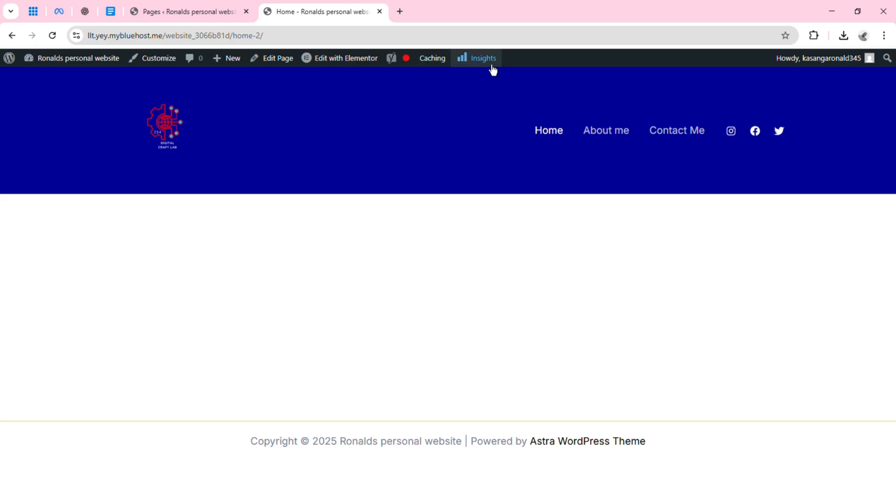
Open the Home page in the WordPress page editor from the live site.
mouse_move(442, 63)
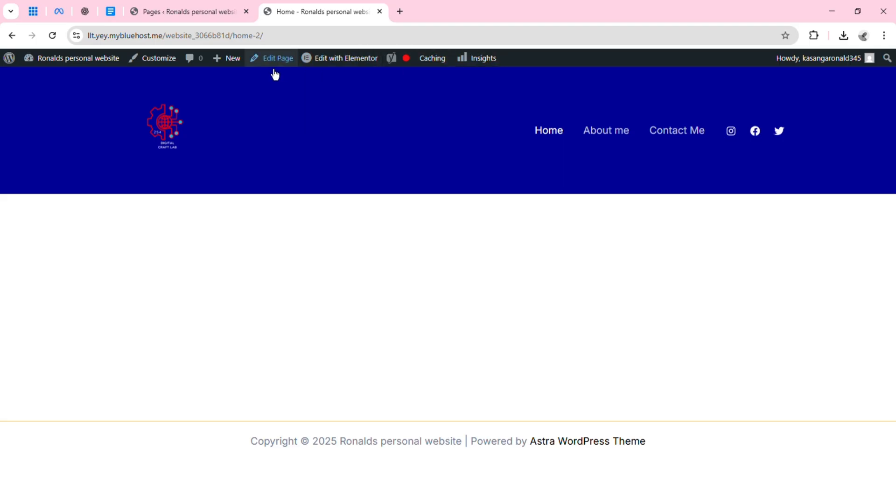
mouse_move(235, 69)
mouse_move(395, 69)
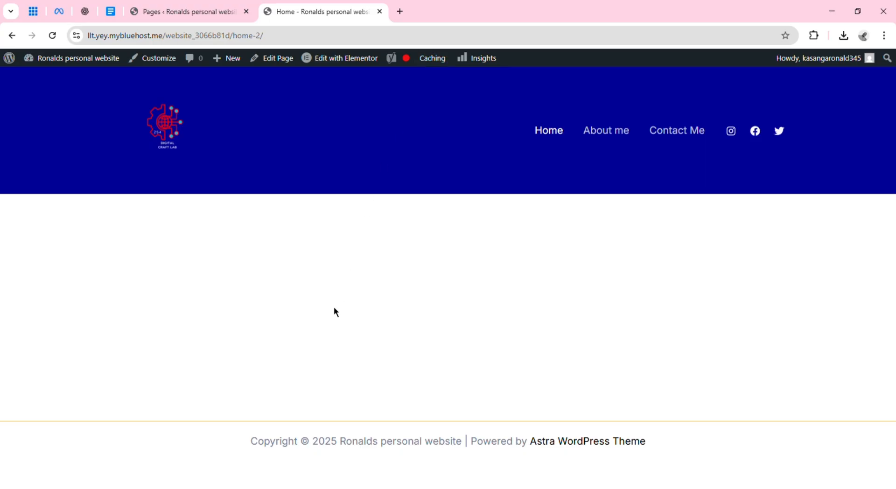
left_click(283, 69)
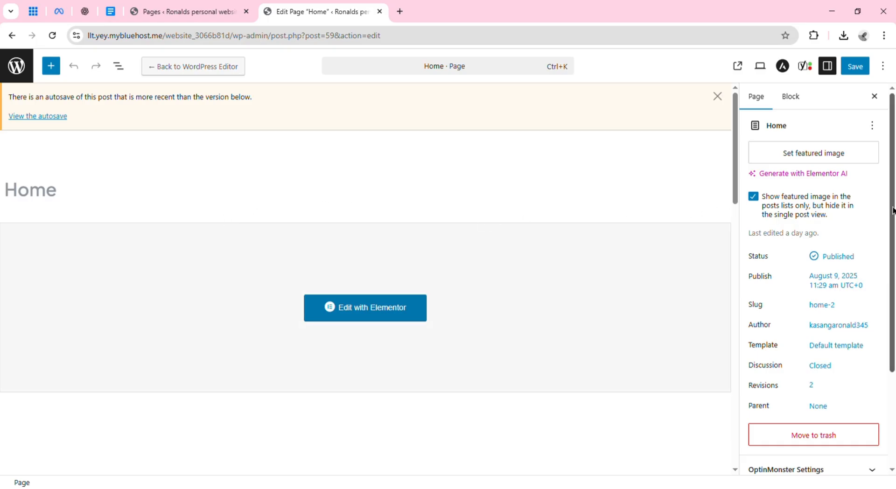
Set the Home page's template to Elementor Full Width and save the page.
scroll(893, 213, "down", 3)
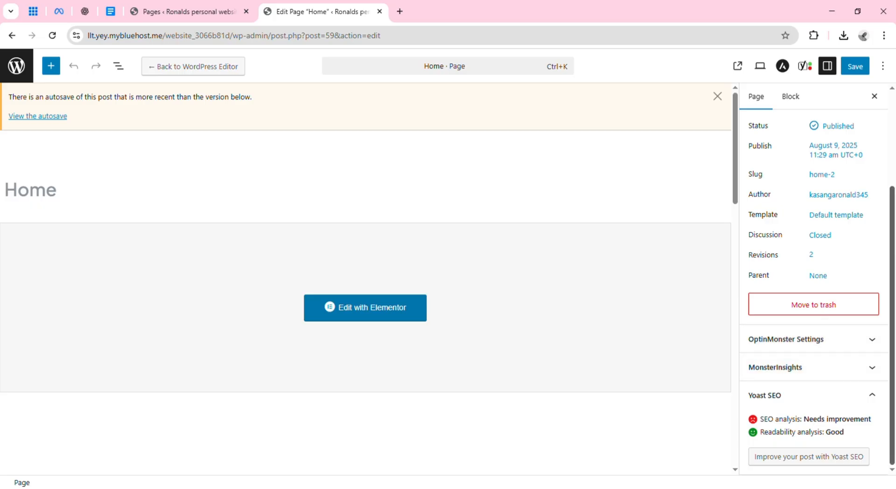
scroll(847, 276, "up", 1)
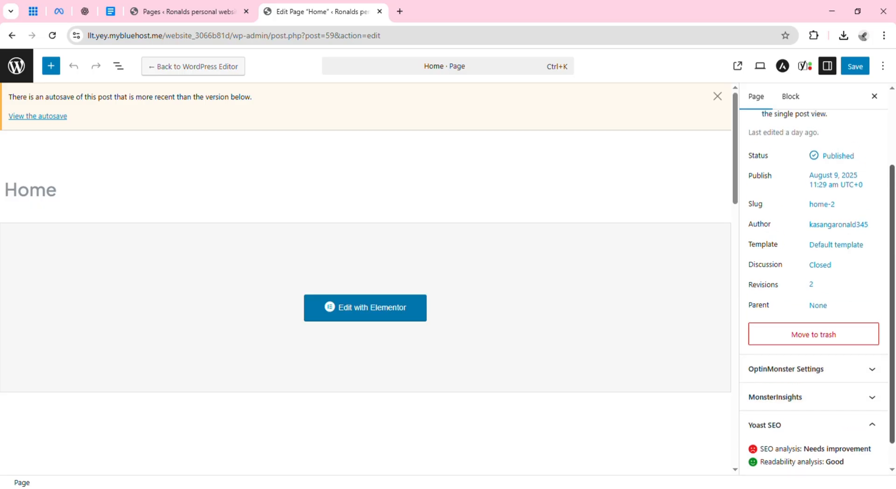
left_click(841, 252)
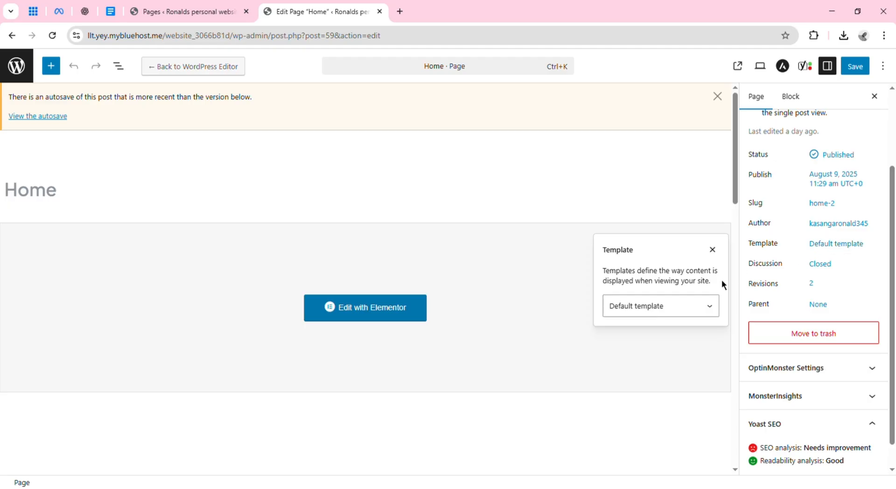
left_click(717, 313)
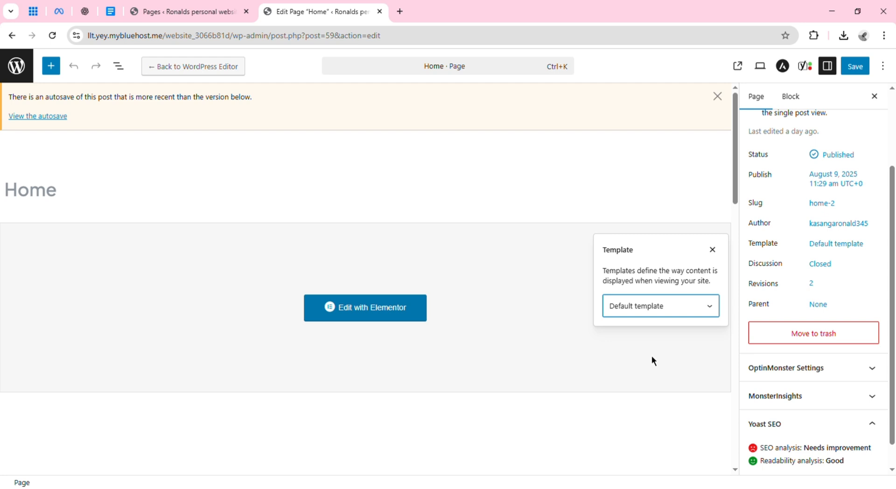
key("Down")
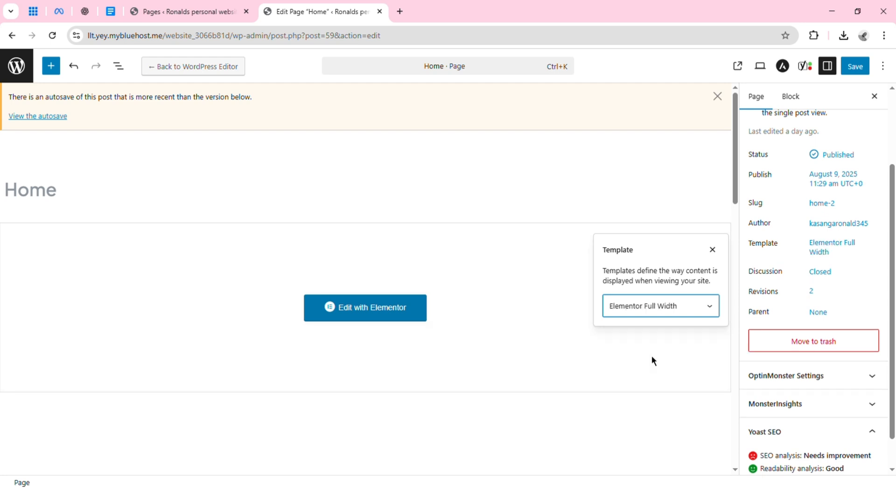
left_click(711, 248)
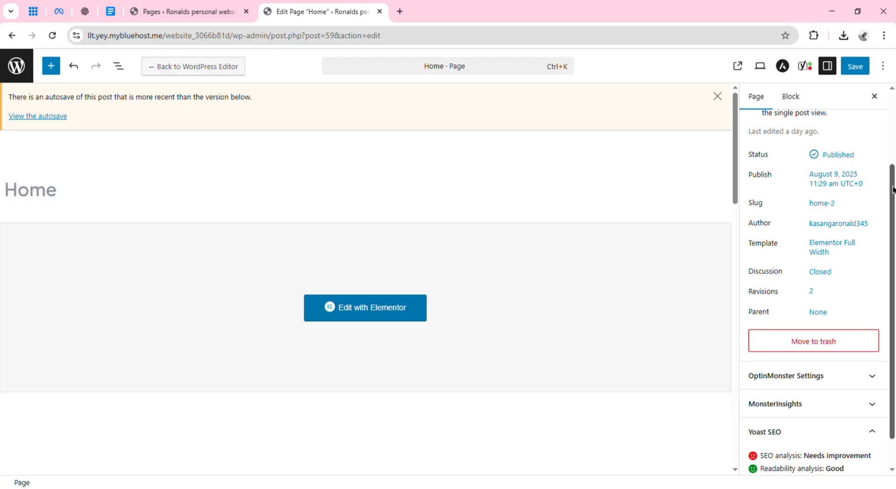
left_click_drag(893, 189, 893, 118)
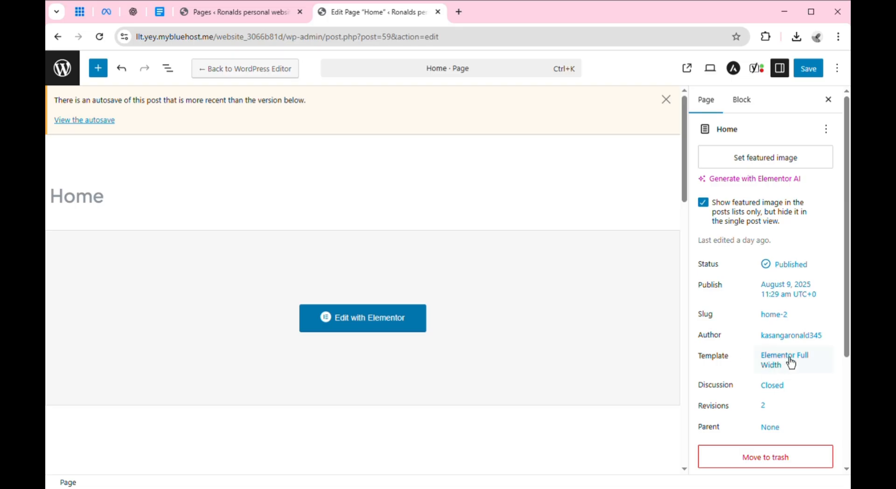
left_click(812, 72)
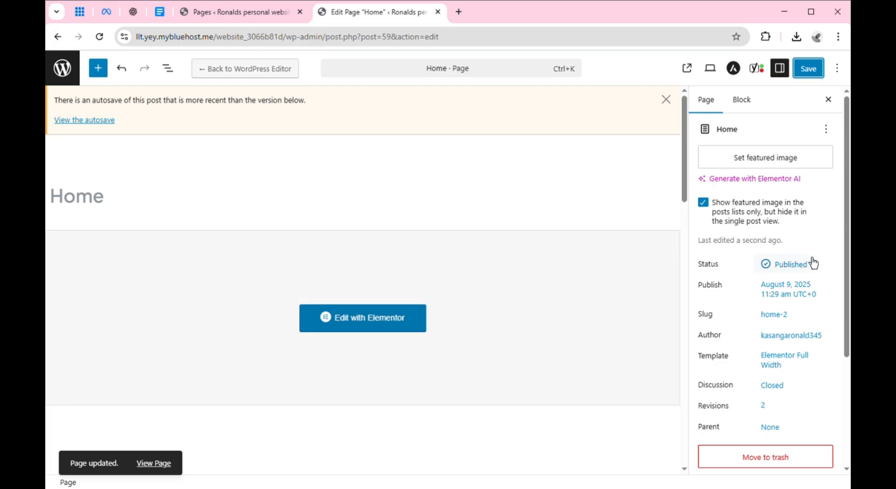
Open the Home page in Elementor and add a Flexbox container with two equal side-by-side columns.
left_click_drag(847, 274, 848, 351)
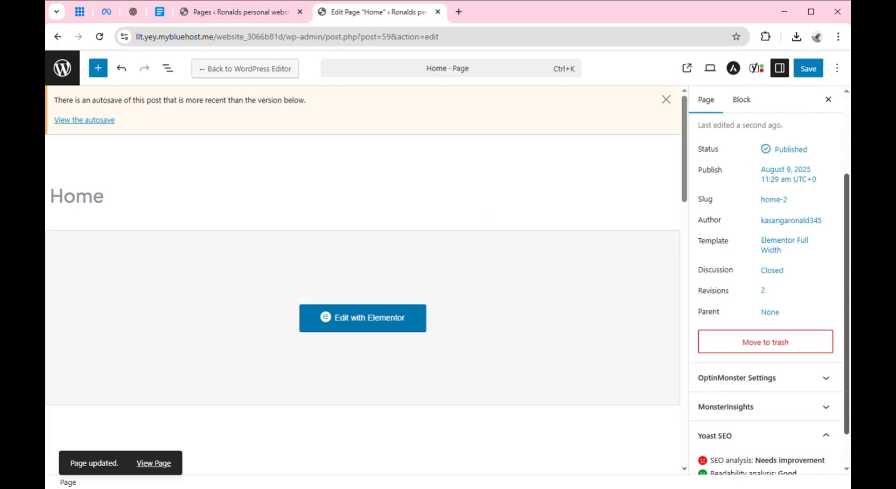
left_click(372, 332)
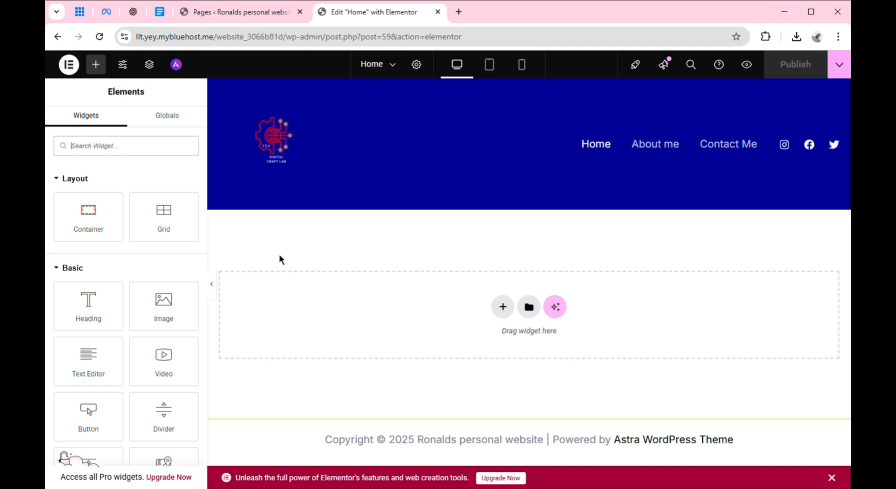
left_click(503, 307)
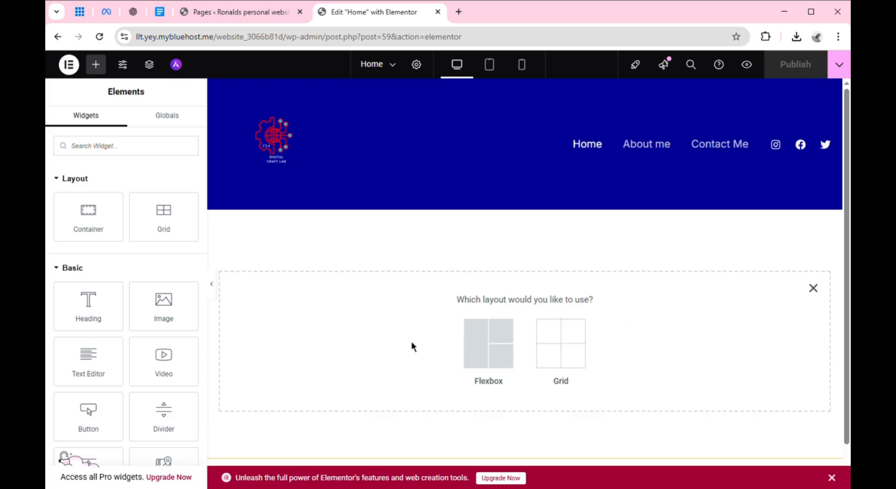
left_click(483, 356)
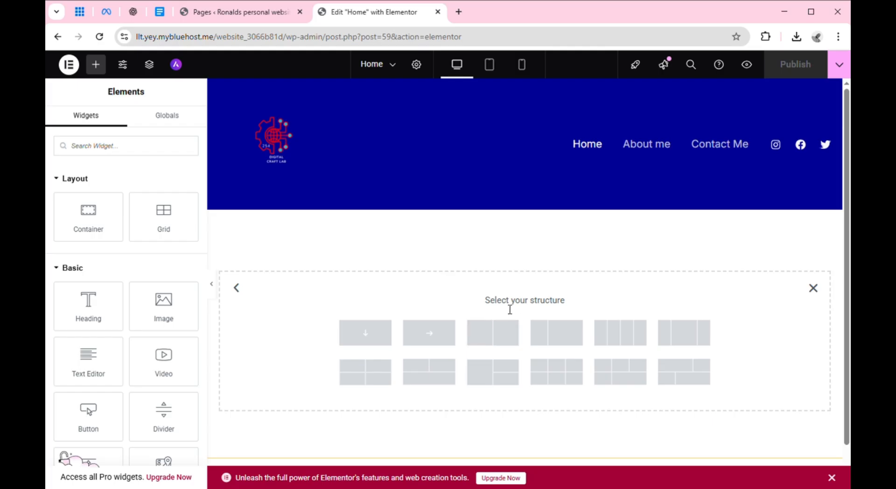
left_click(487, 343)
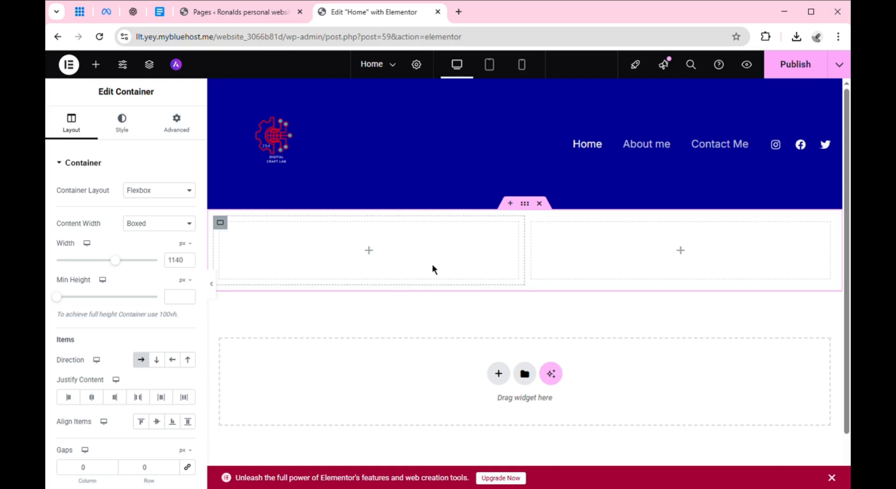
Check both column containers, select their parent container and give it the plain color and image background type.
left_click(228, 232)
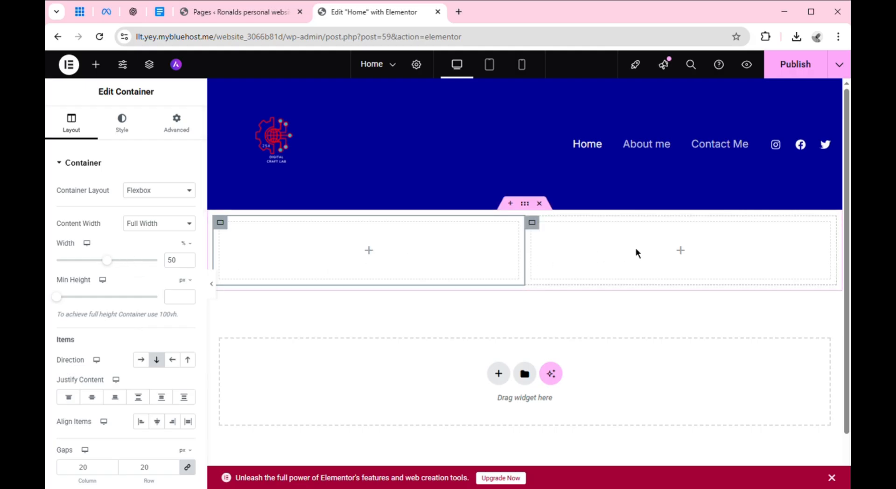
left_click(544, 233)
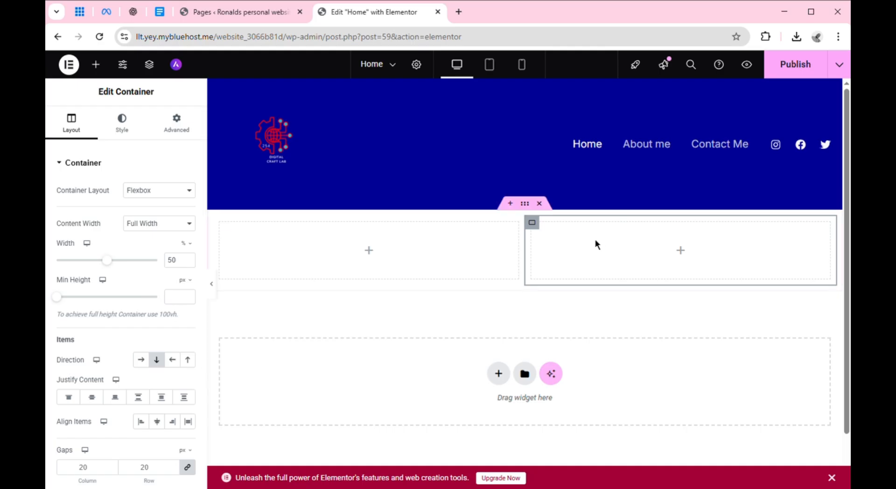
left_click(528, 212)
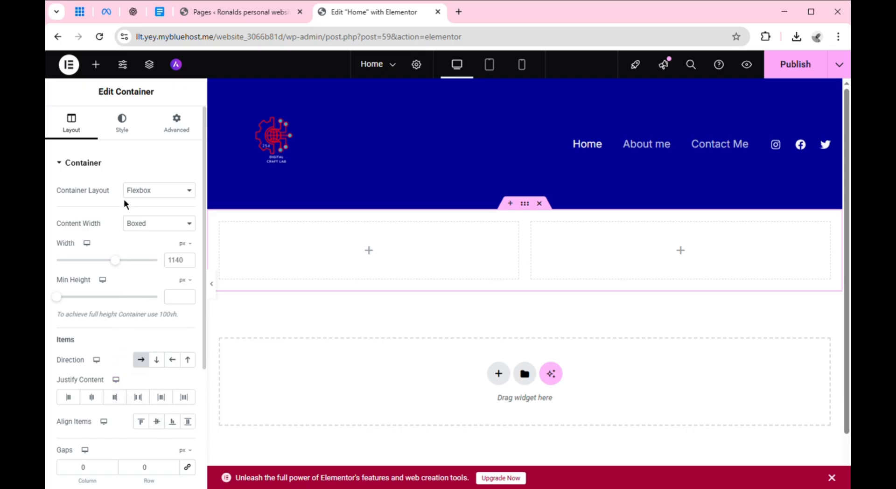
left_click(128, 137)
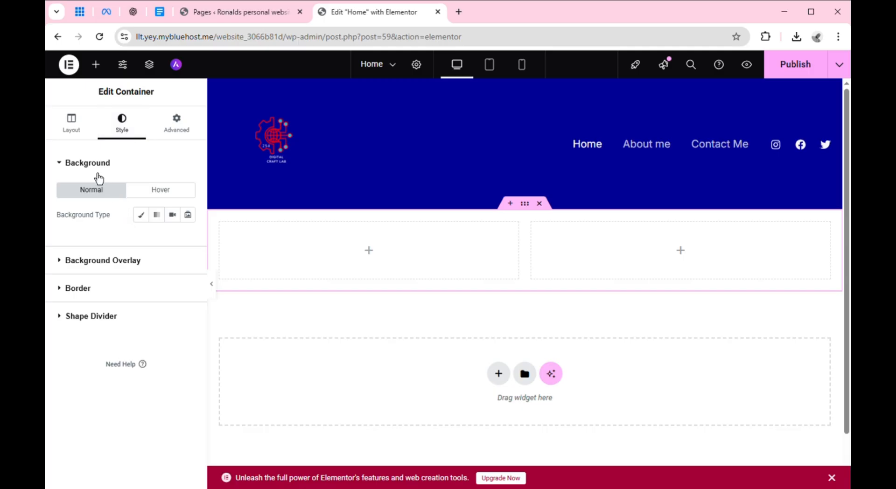
left_click(141, 216)
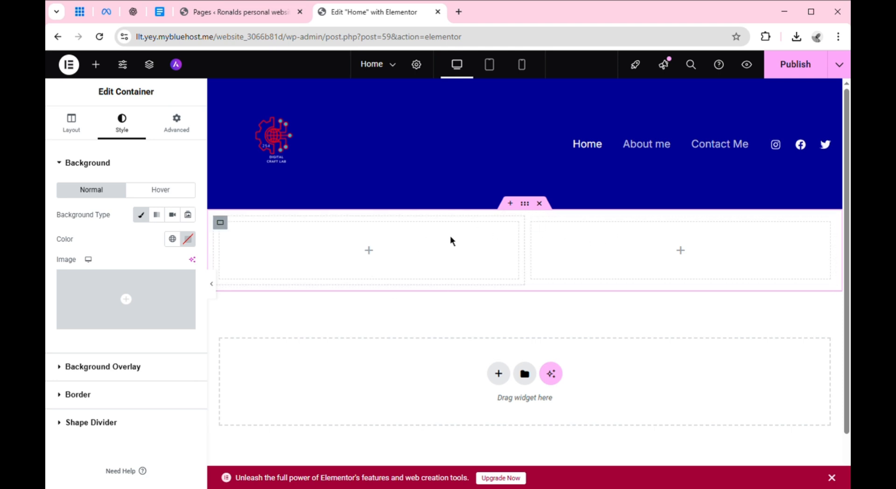
Try the Primary and Secondary global colors on the parent container's background, and settle on the Text color #1AB7DC.
left_click(181, 247)
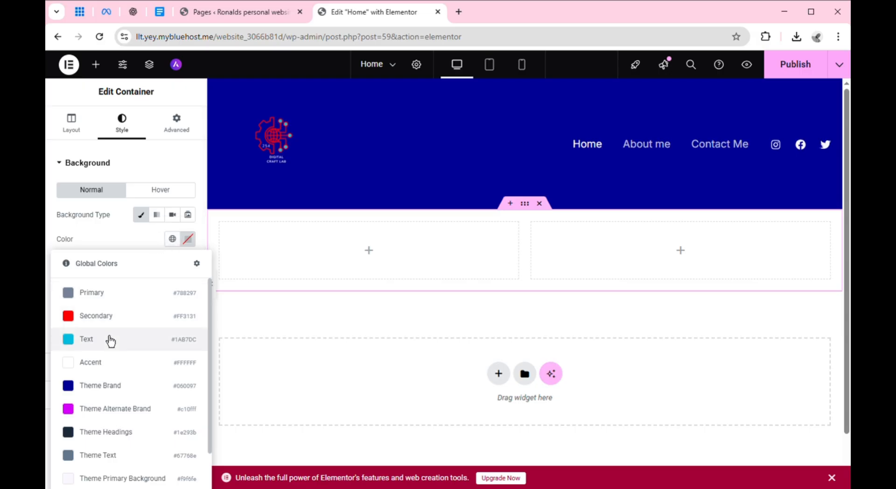
left_click(114, 302)
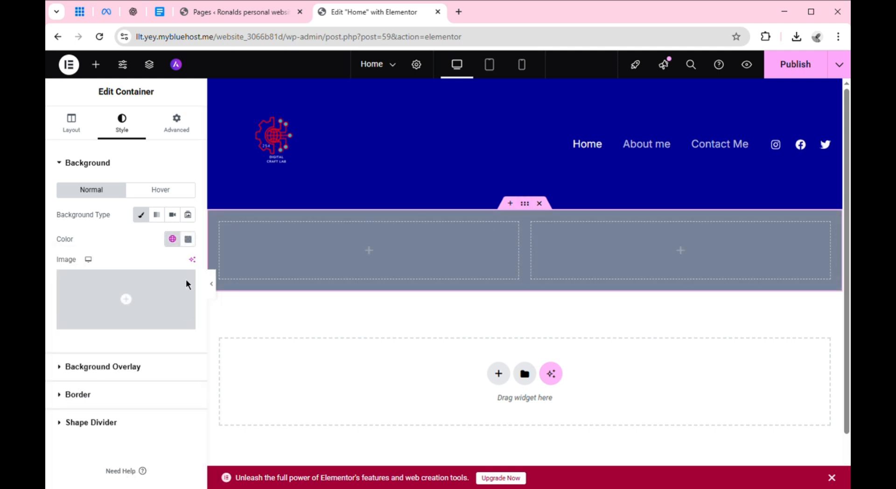
left_click(176, 247)
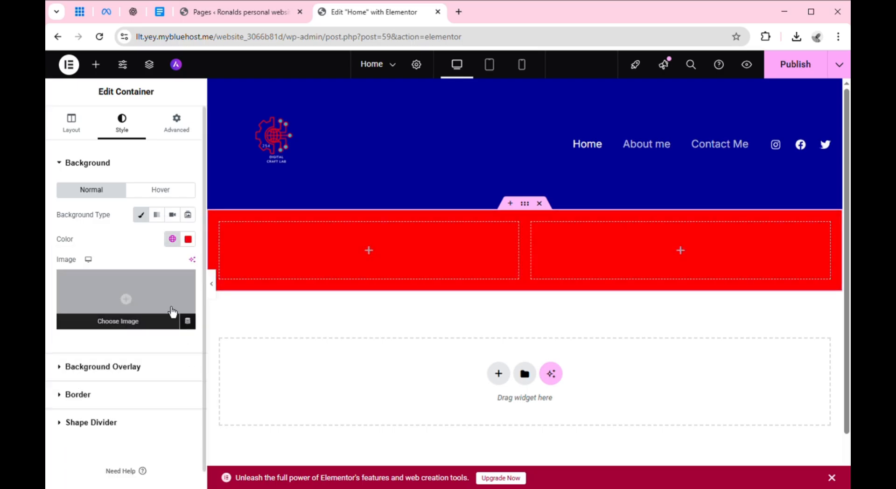
left_click(177, 248)
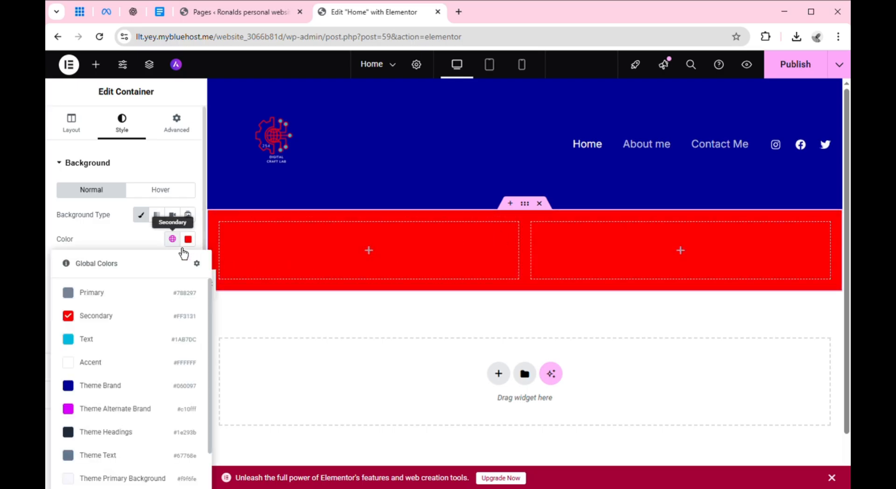
left_click(123, 345)
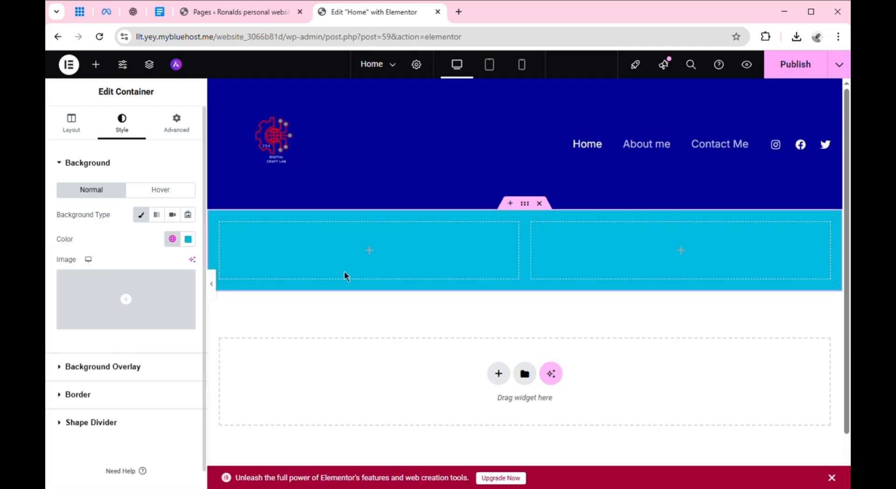
Change the parent container's background to the Primary global color #788297.
left_click(177, 248)
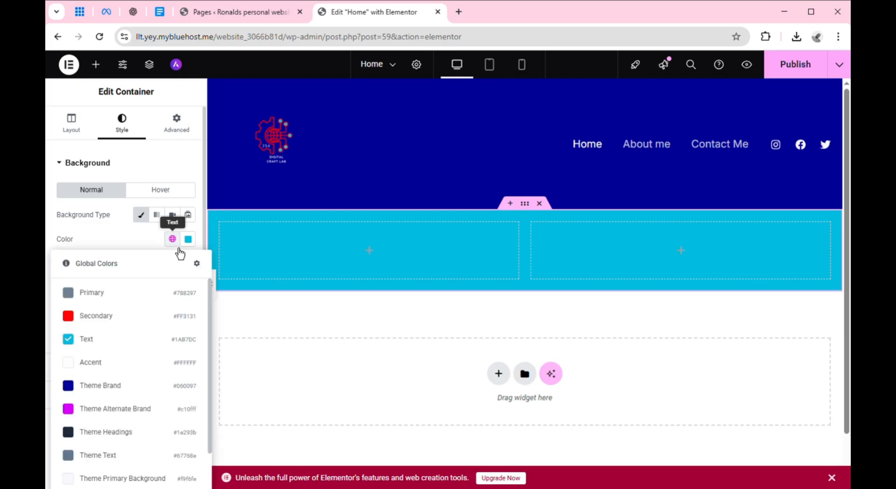
left_click(158, 305)
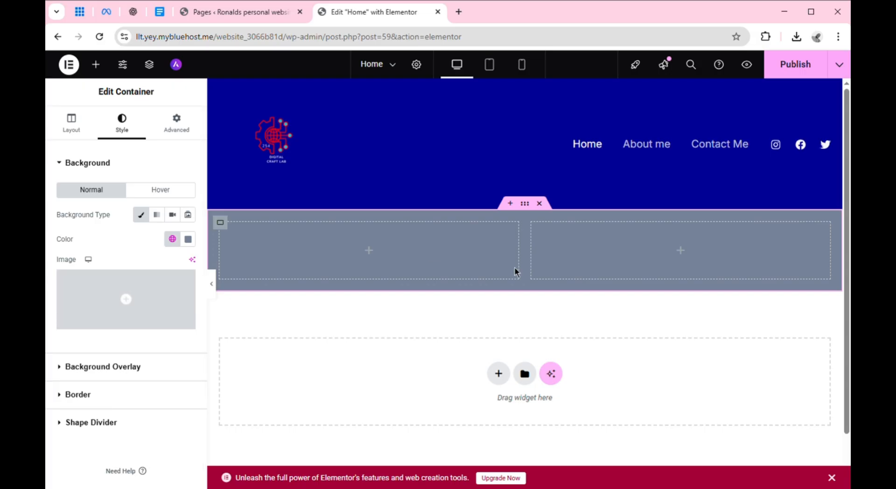
mouse_move(86, 310)
Try linked margins of 20, 50 and 100 px on the parent container, and settle on 0 px for all sides.
left_click(176, 134)
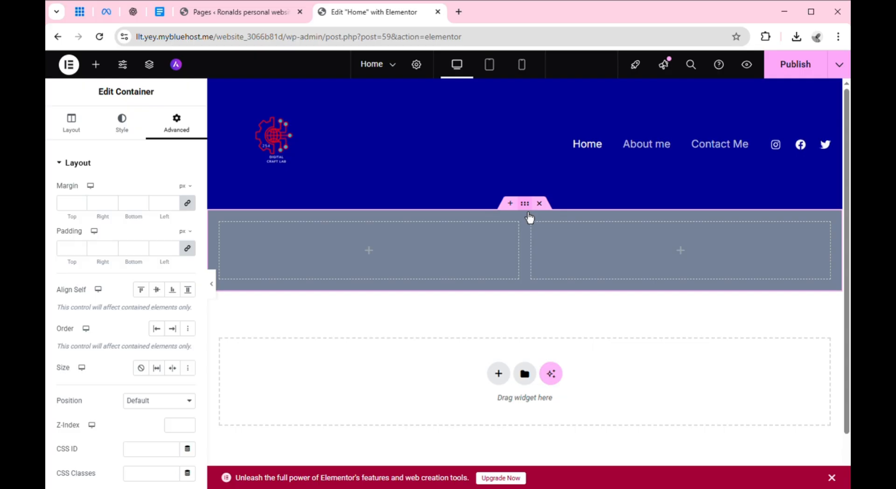
left_click(79, 210)
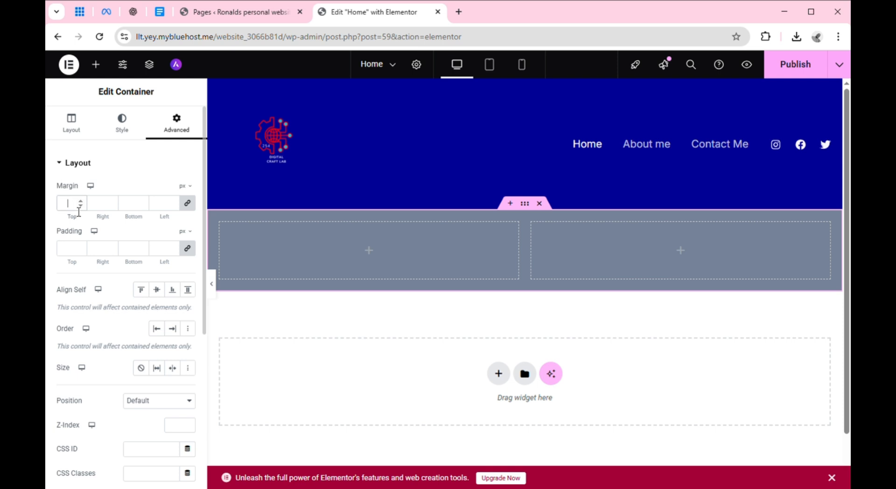
type("20")
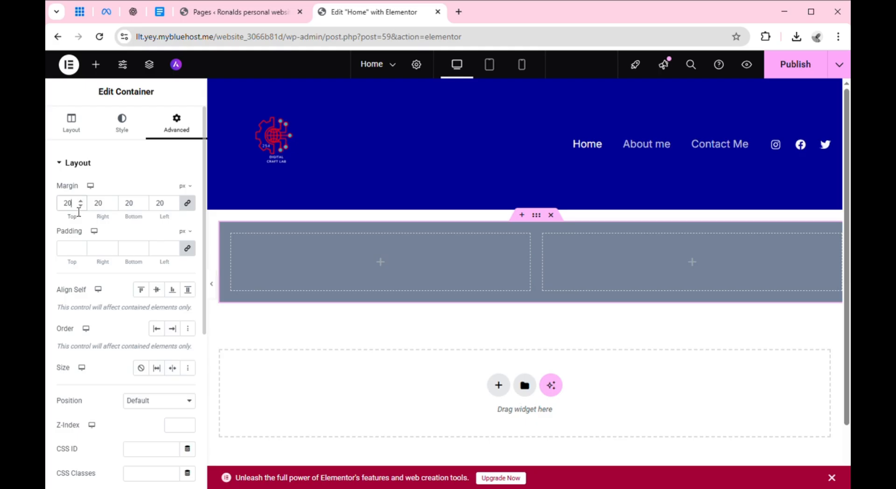
key("BackSpace")
key("BackSpace")
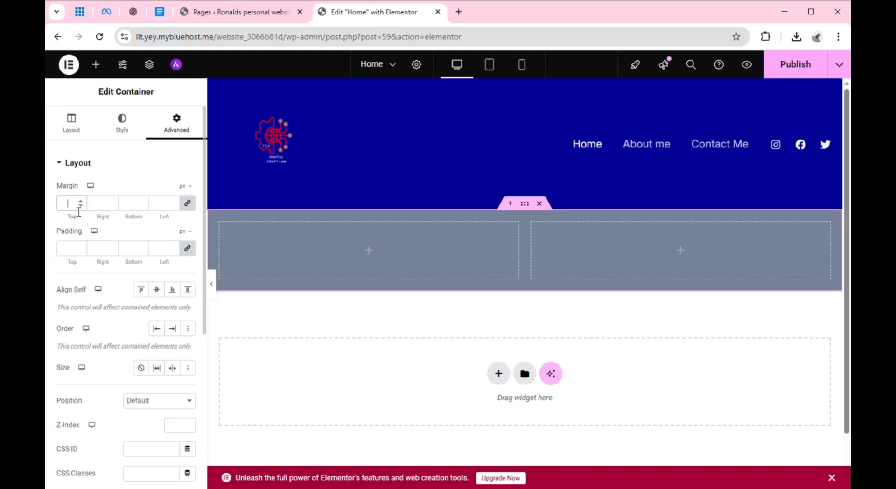
type("50")
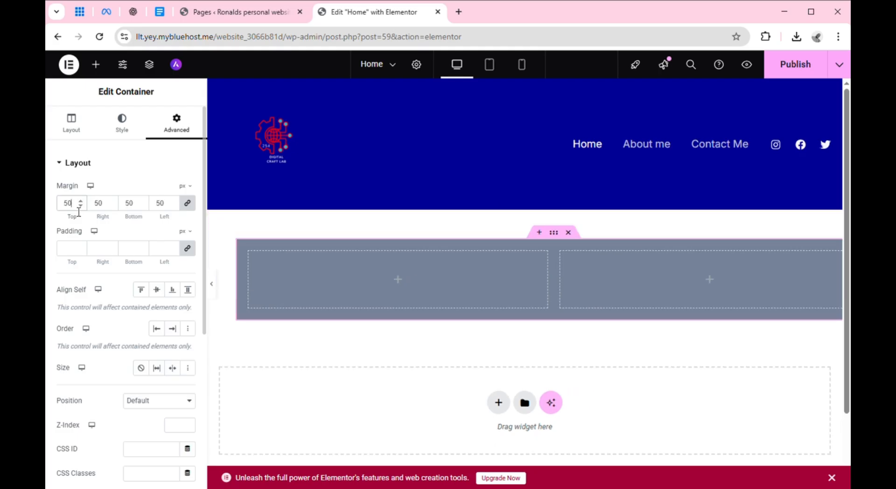
key("BackSpace")
key("BackSpace")
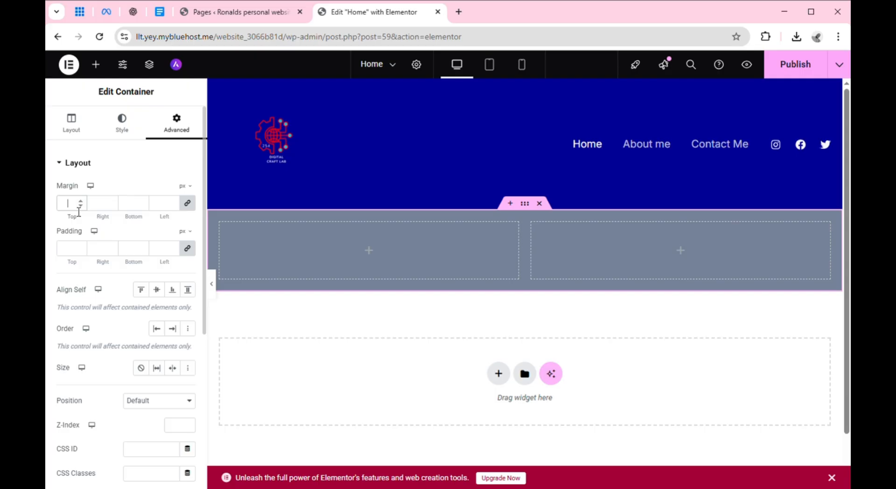
type("100")
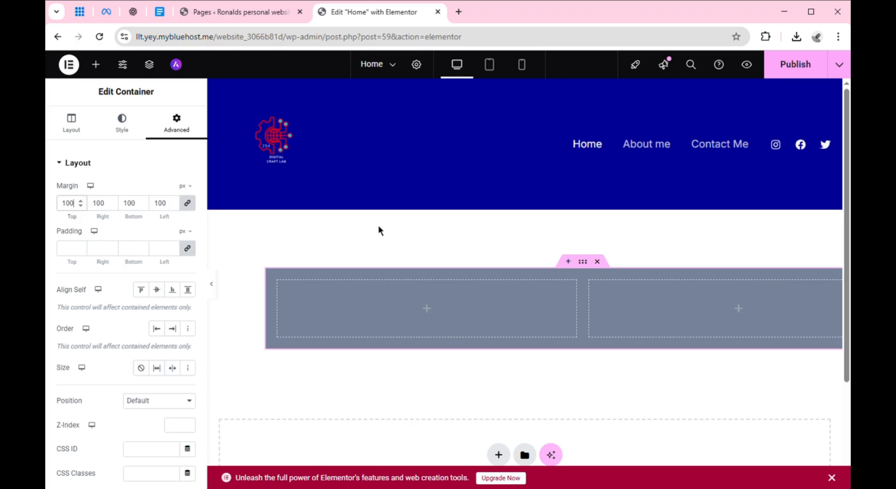
key("ctrl+a")
type("0")
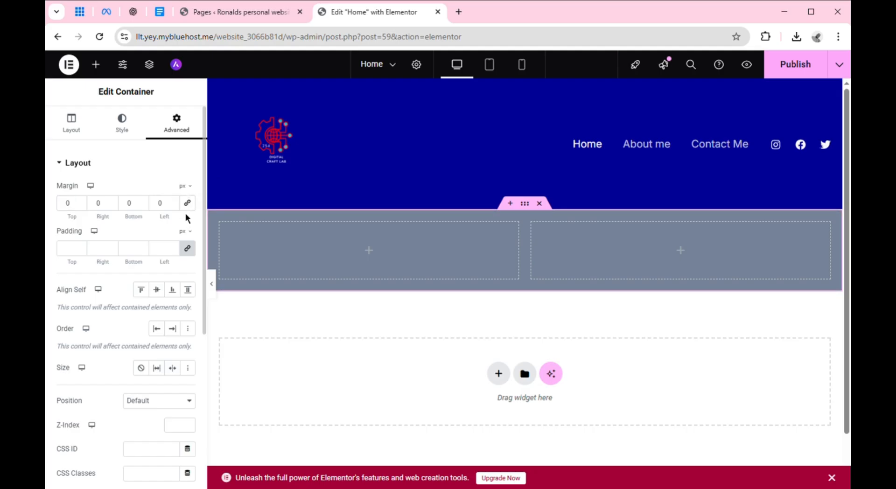
Try unlinked margins of 50 px top and 60 px left on the container, resetting both to 0 and relinking the sides.
left_click(195, 255)
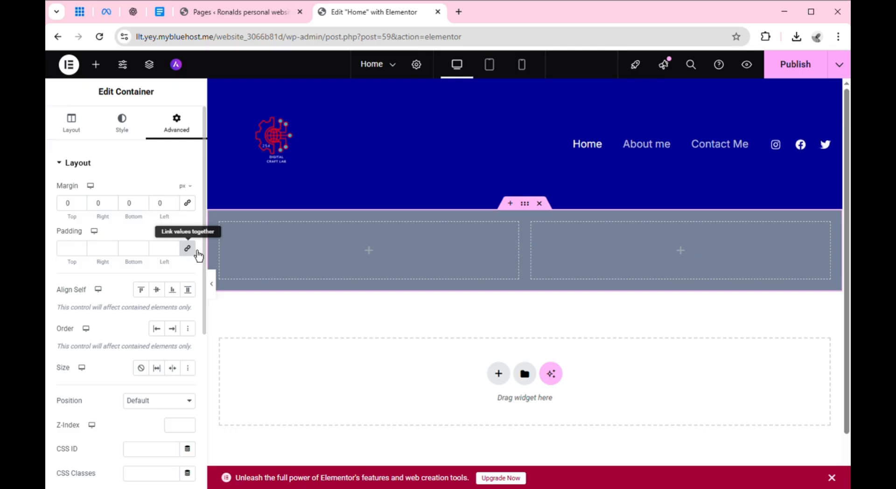
left_click(81, 208)
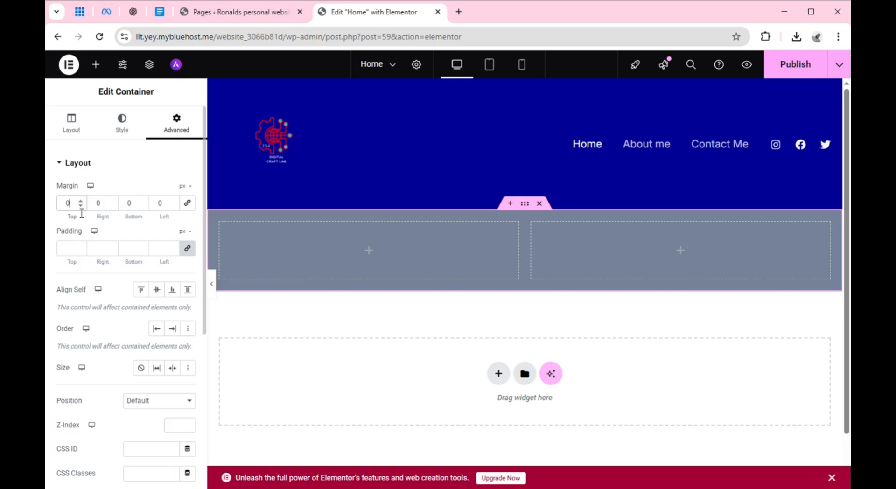
type("50")
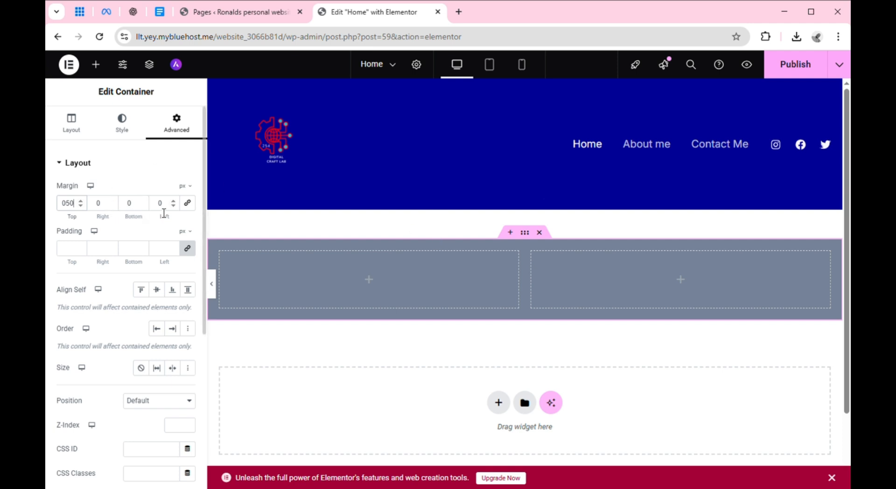
left_click(164, 213)
type("6")
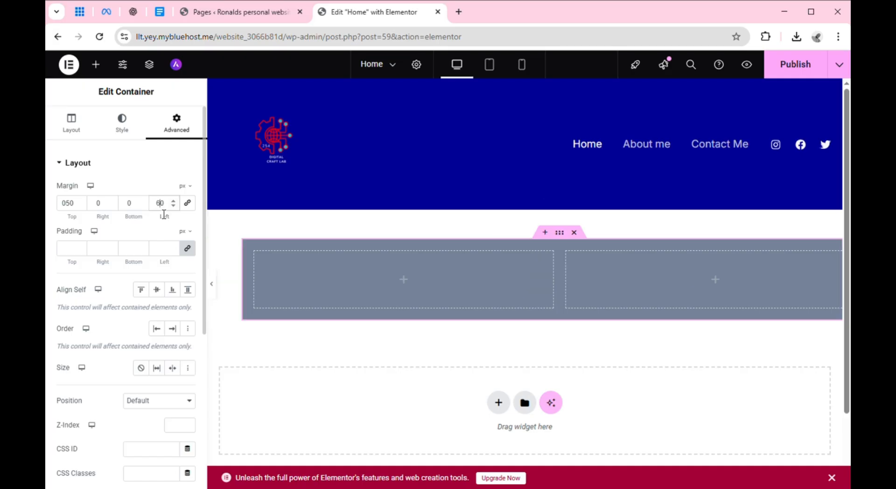
key("BackSpace")
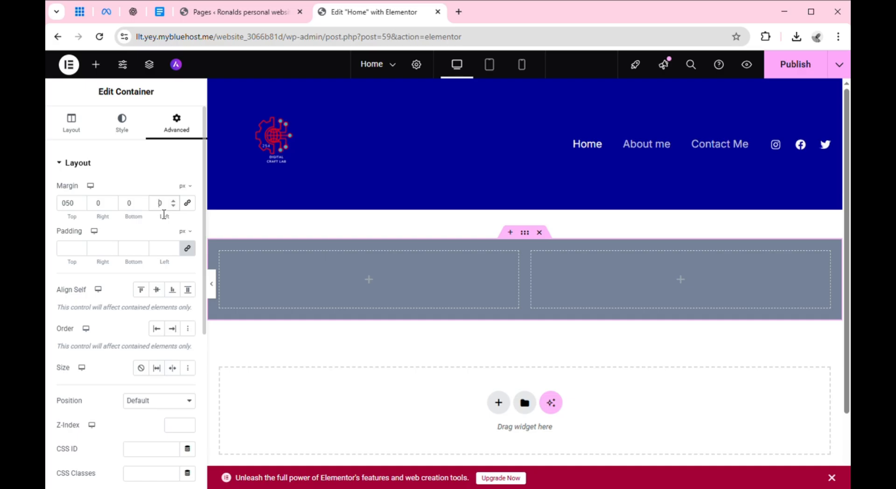
left_click(80, 210)
key("BackSpace")
key("BackSpace")
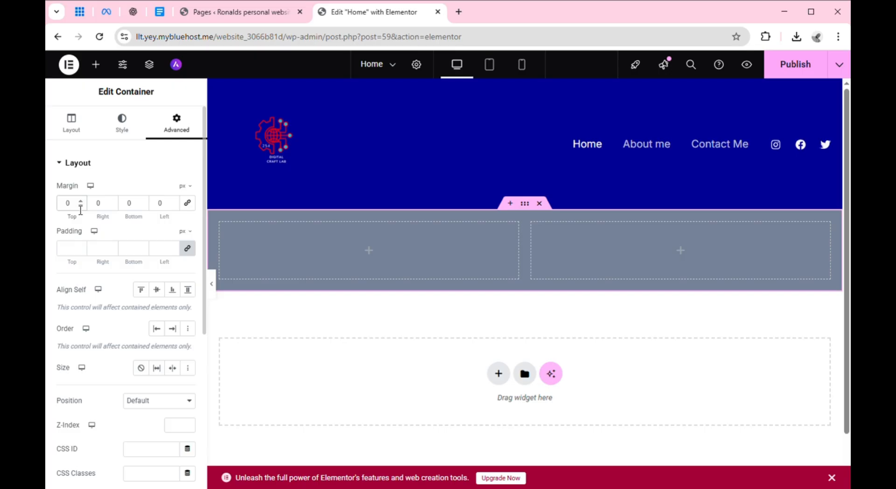
left_click(189, 202)
left_click(195, 209)
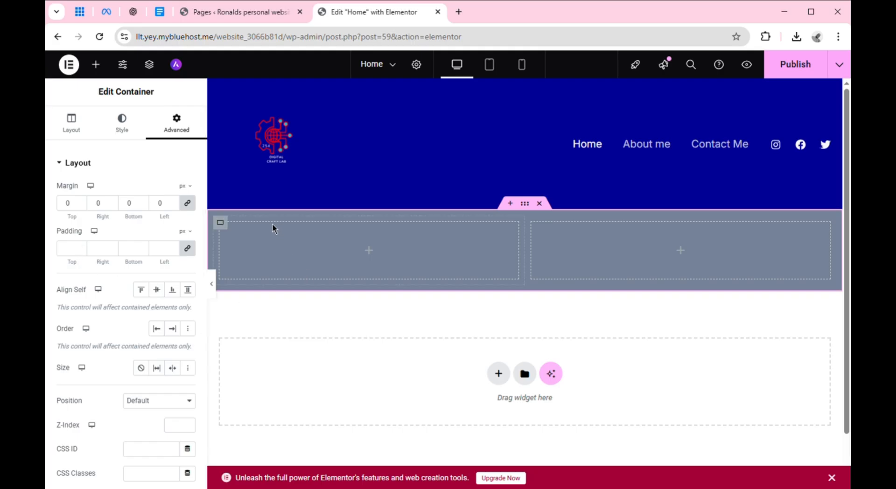
Try linked paddings of 30, 60 and 35 px on the parent container, and settle on 30 px for all sides.
left_click(77, 261)
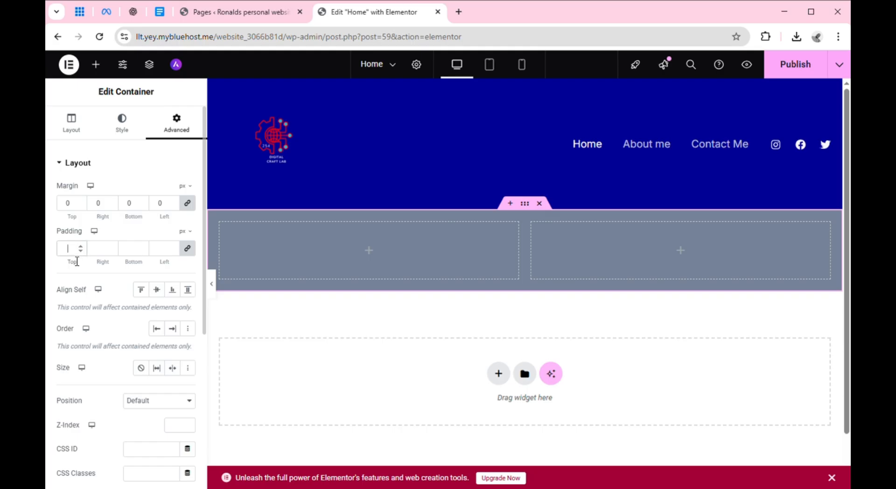
type("30")
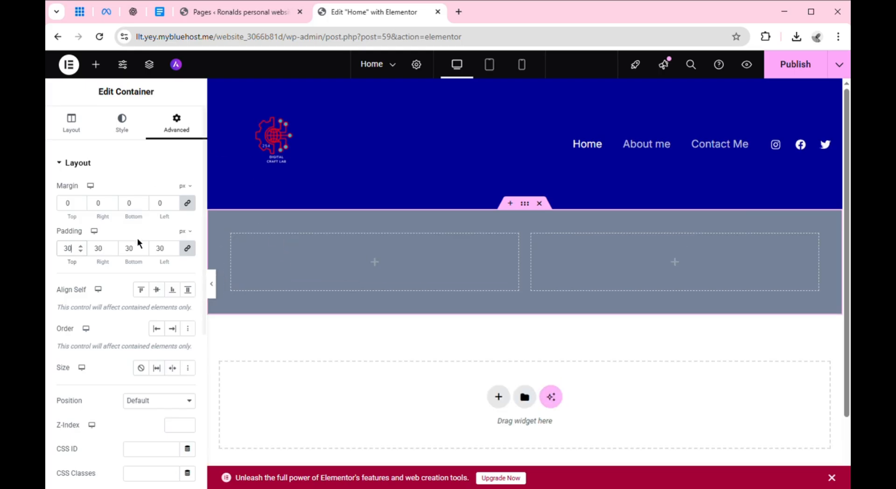
key("BackSpace")
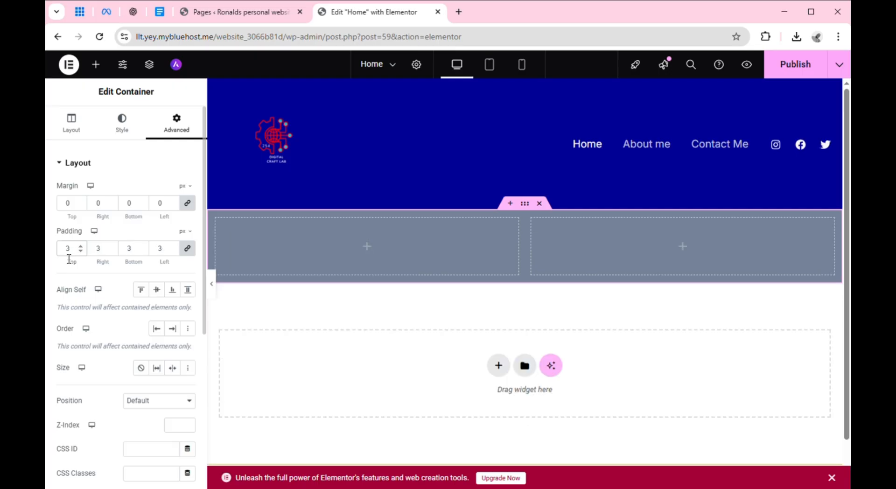
key("BackSpace")
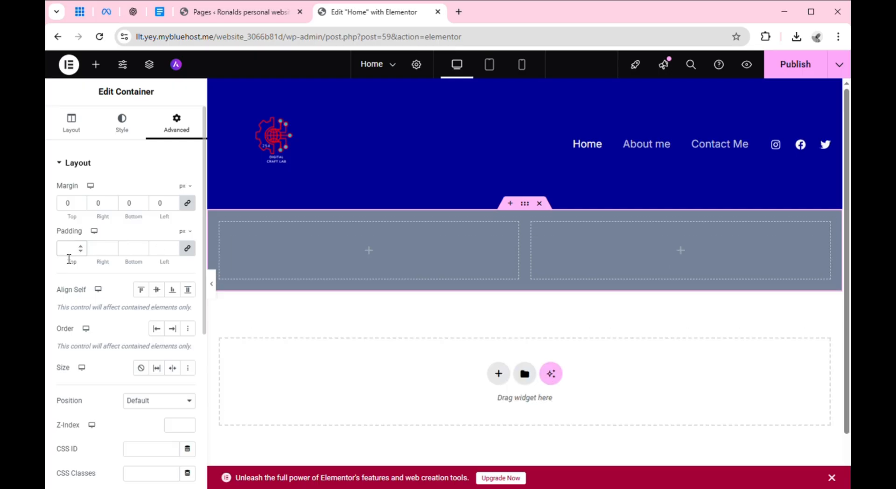
type("6")
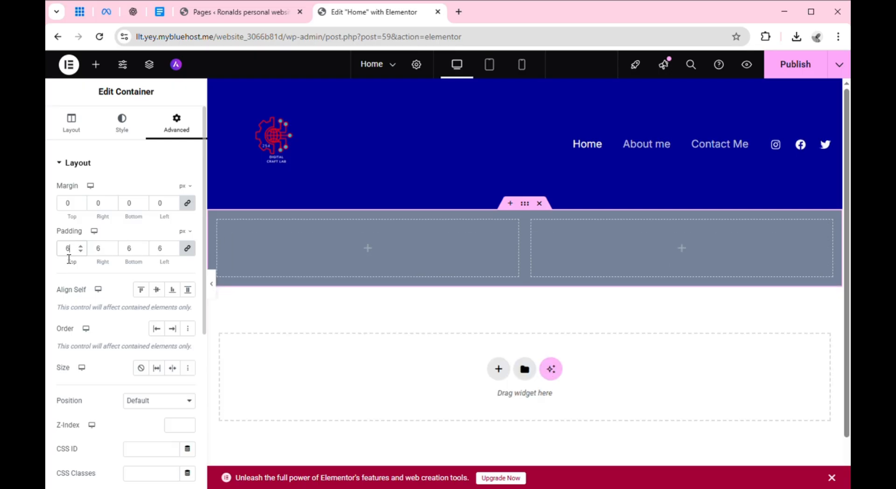
type("0")
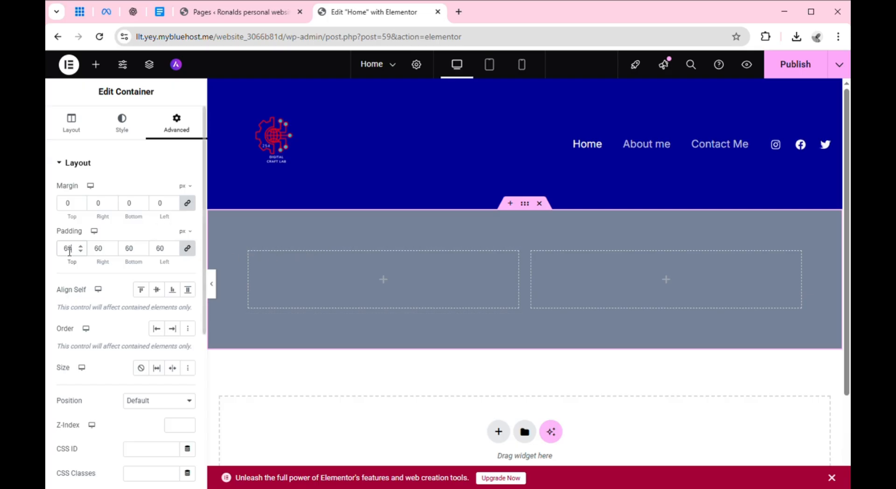
key("BackSpace")
key("BackSpace")
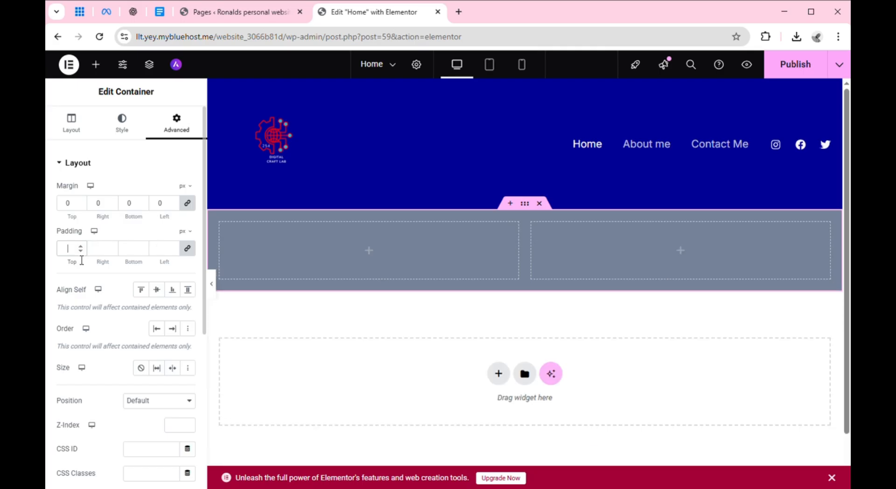
type("35")
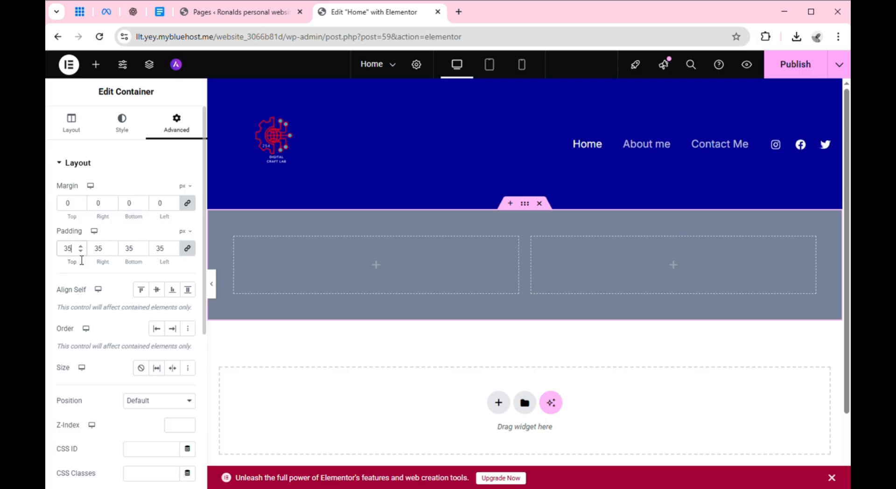
key("BackSpace")
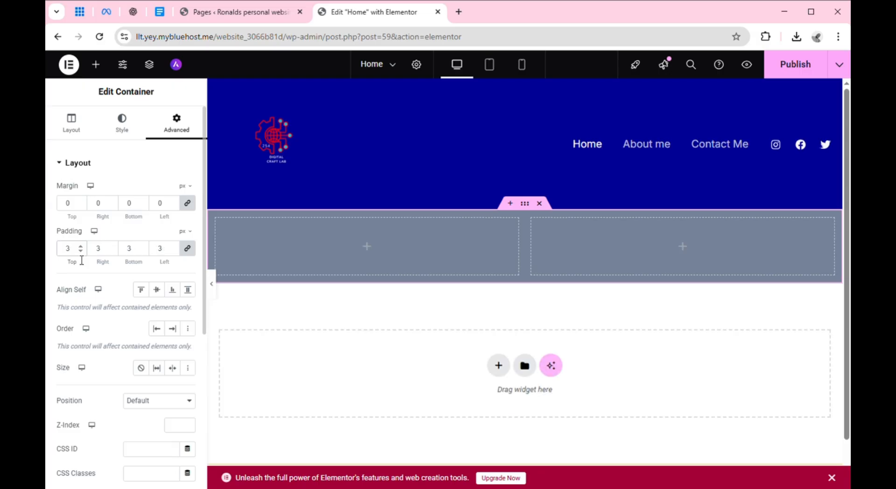
type("0")
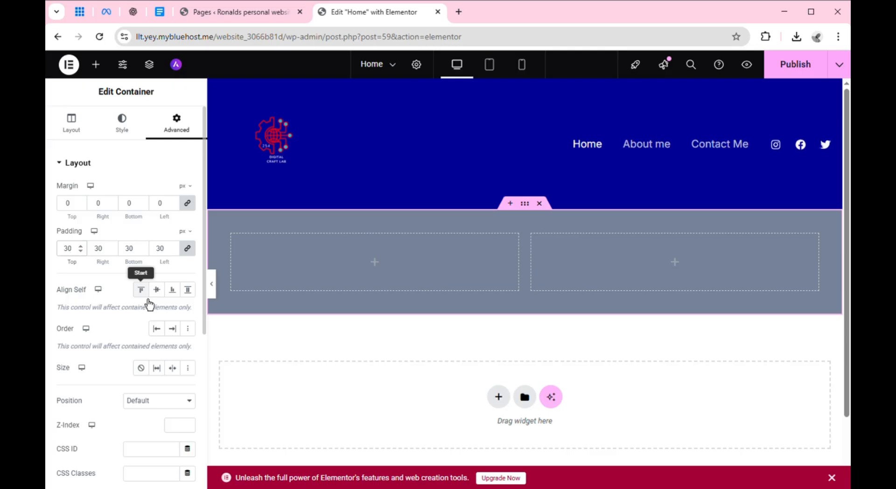
Try the Center, End and Stretch self-alignments on the parent container, and settle on Start.
left_click(163, 293)
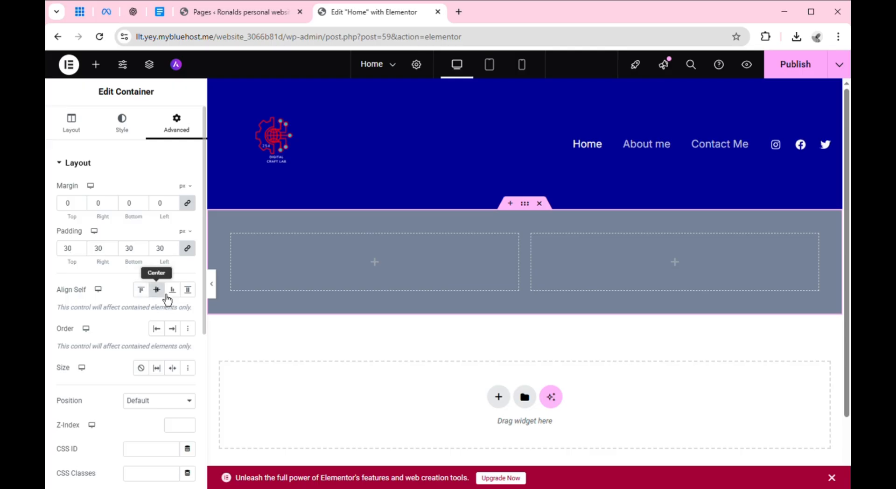
left_click(176, 295)
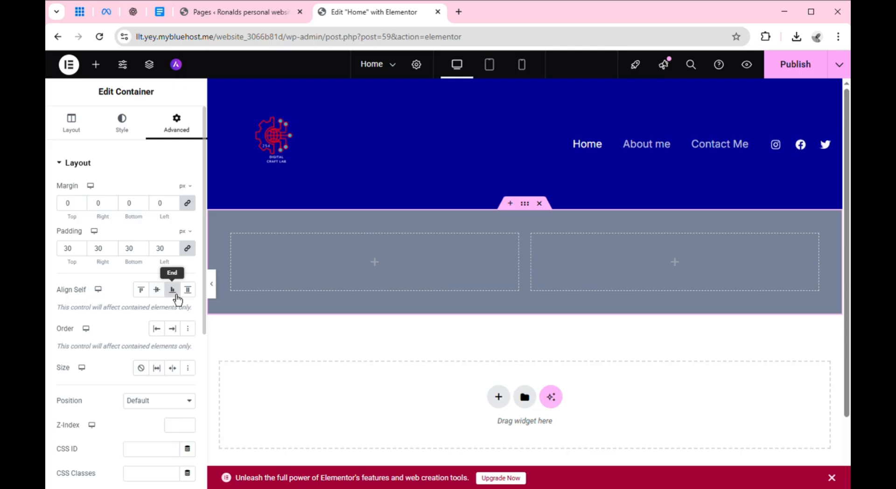
left_click(189, 294)
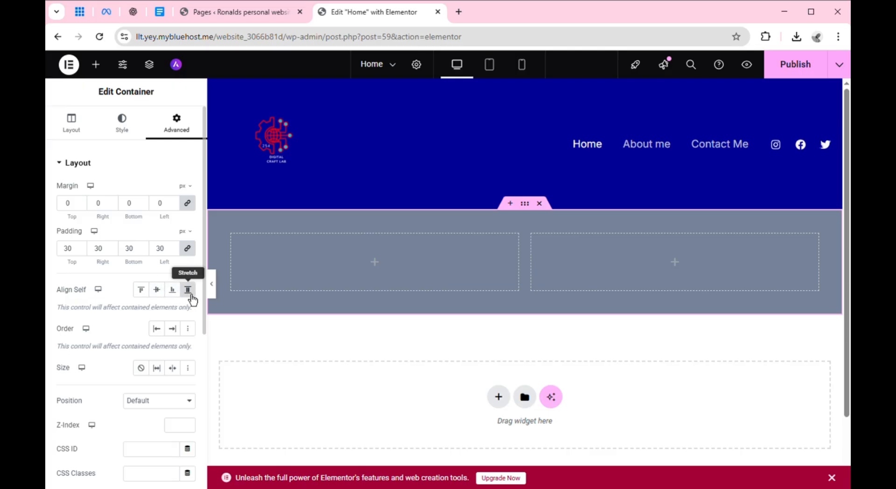
left_click(141, 290)
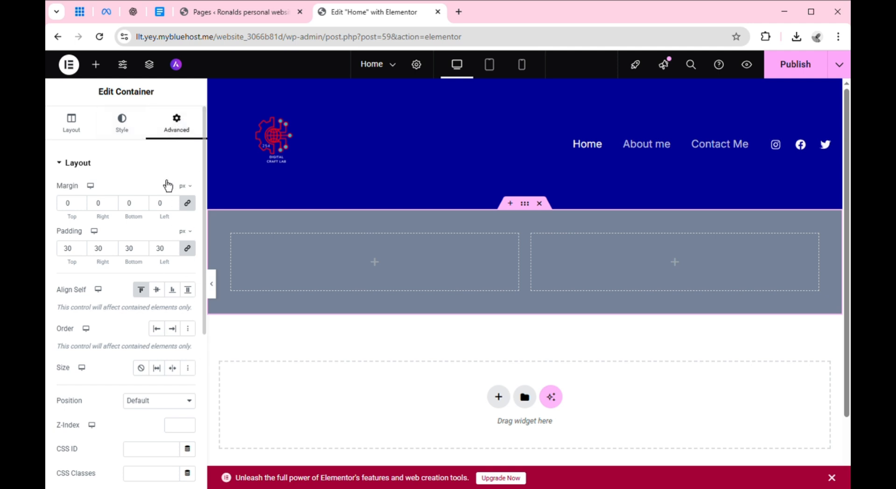
Set the parent container's minimum height to 323 px and its boxed content width to 1108 px.
left_click(121, 132)
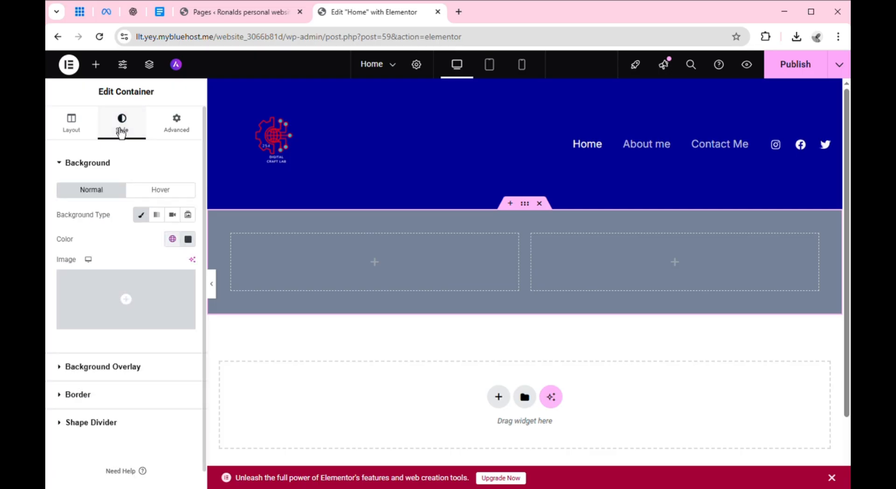
left_click(83, 125)
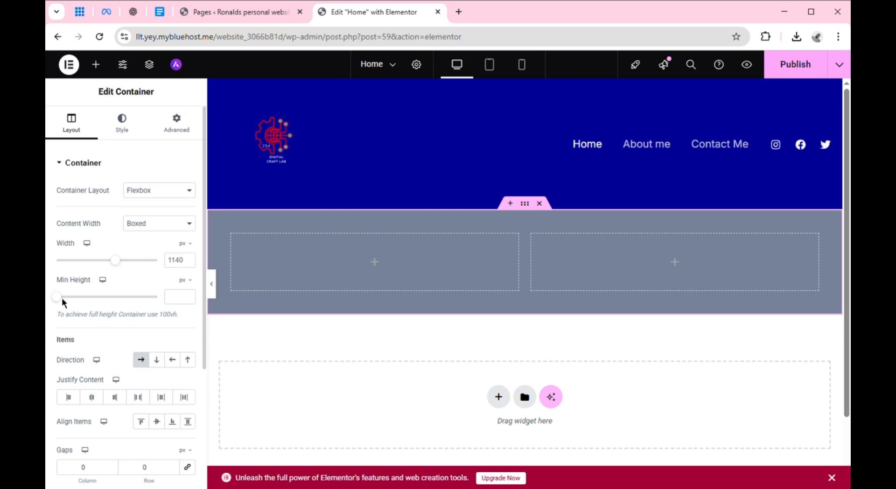
mouse_move(73, 309)
left_mouse_down()
mouse_move(100, 313)
mouse_move(71, 314)
mouse_move(89, 314)
mouse_move(82, 308)
left_mouse_up()
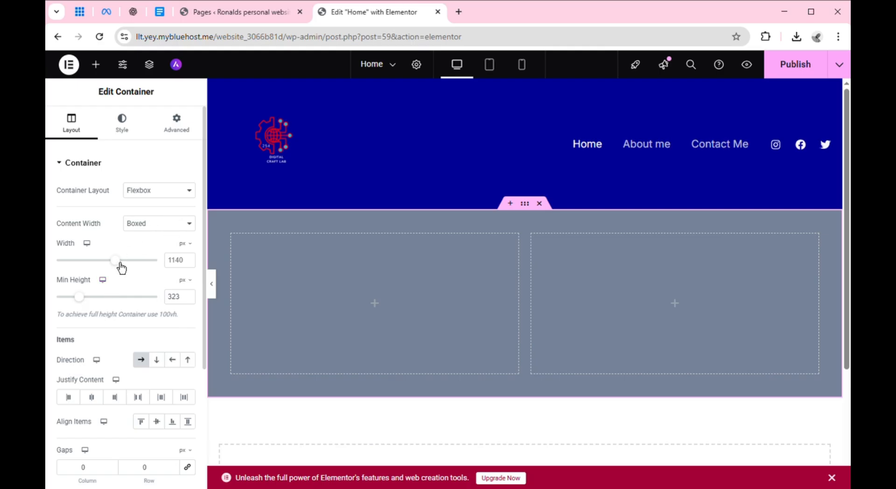
mouse_move(119, 270)
left_mouse_down()
mouse_move(106, 270)
mouse_move(116, 265)
mouse_move(119, 274)
left_mouse_up()
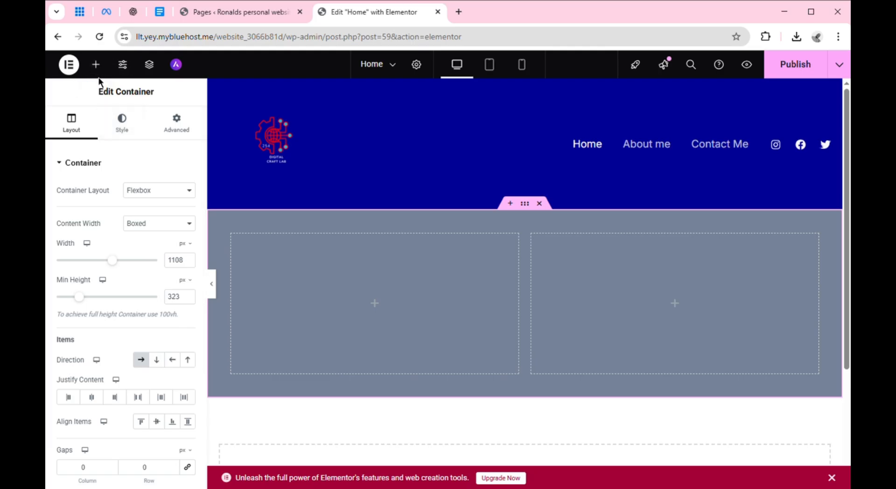
Add an Image widget to the first column of the two-column container.
left_click(96, 66)
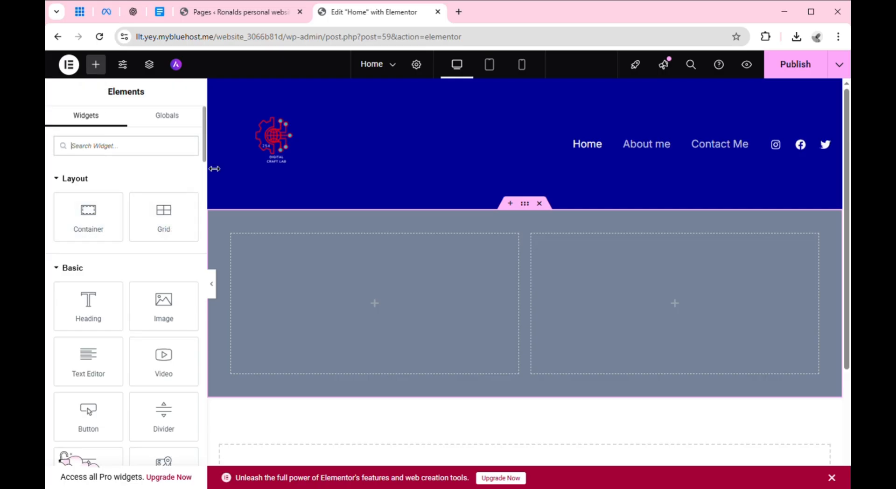
scroll(204, 165, "down", 3)
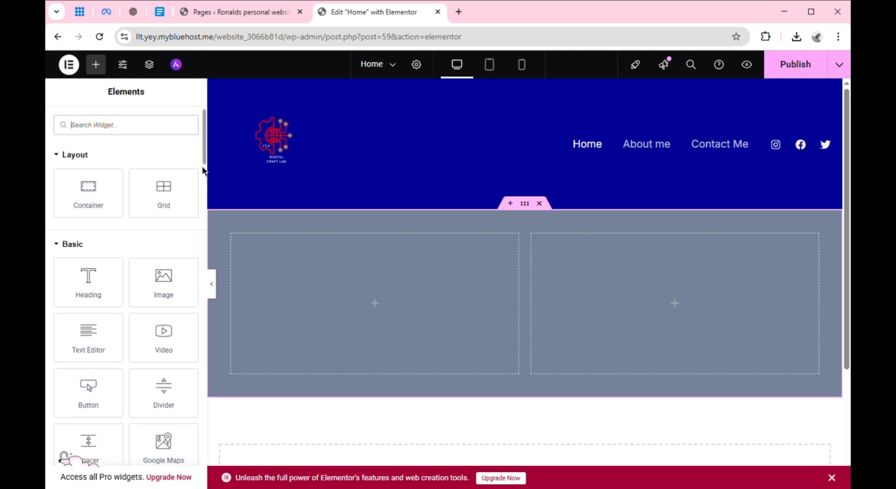
scroll(200, 177, "up", 1)
scroll(200, 178, "down", 1)
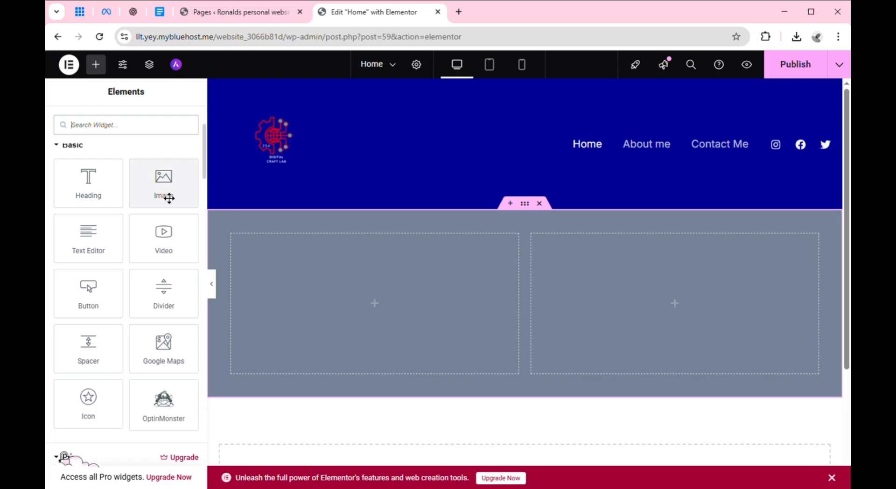
left_click_drag(169, 198, 340, 302)
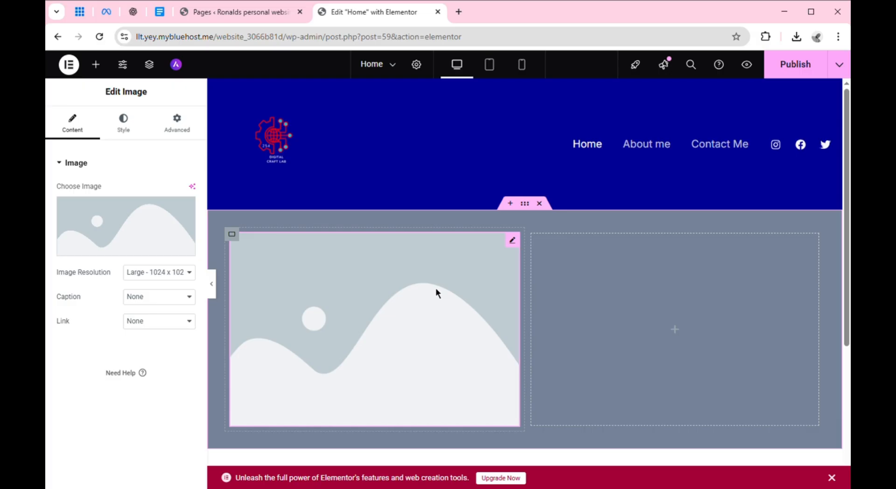
left_click(98, 70)
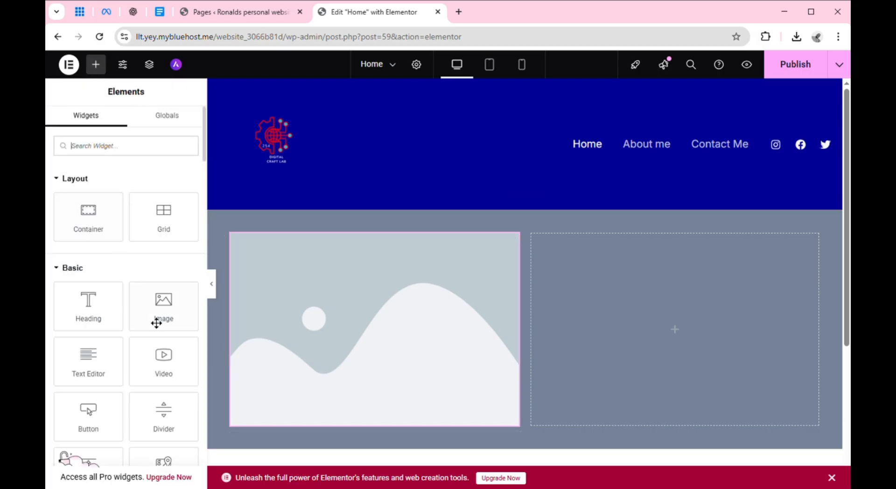
left_click(173, 322)
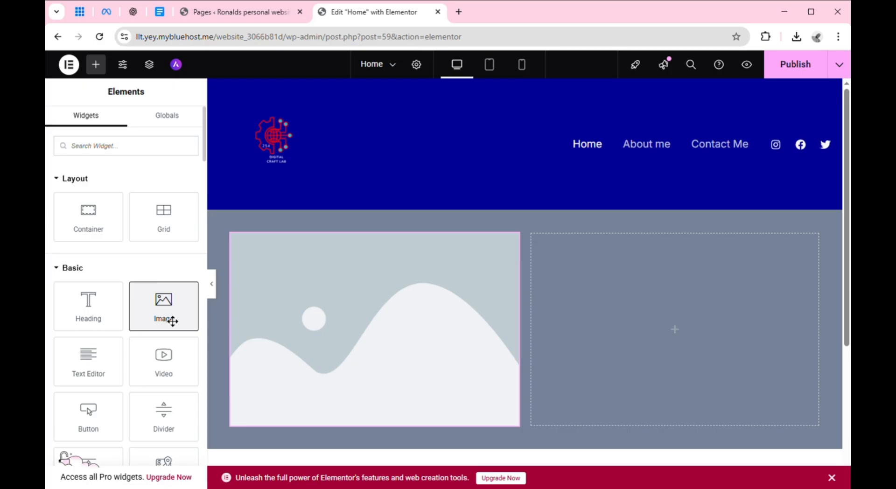
left_click_drag(173, 322, 381, 333)
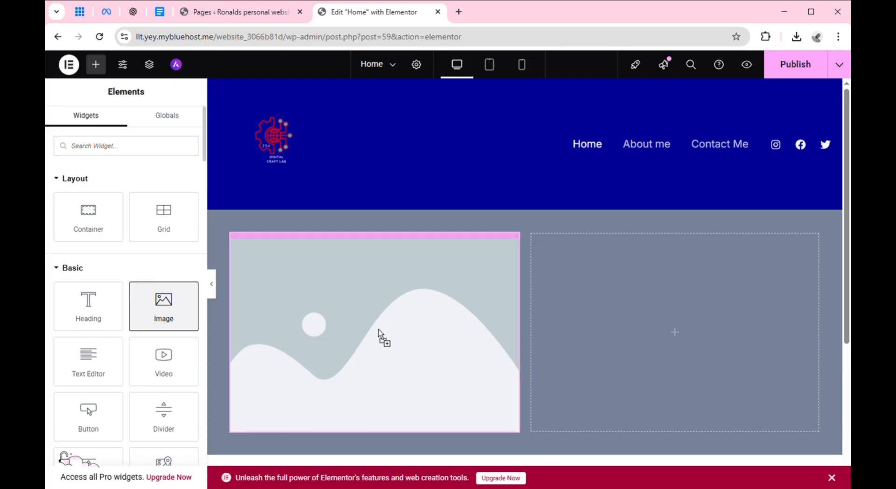
left_click_drag(357, 319, 170, 316)
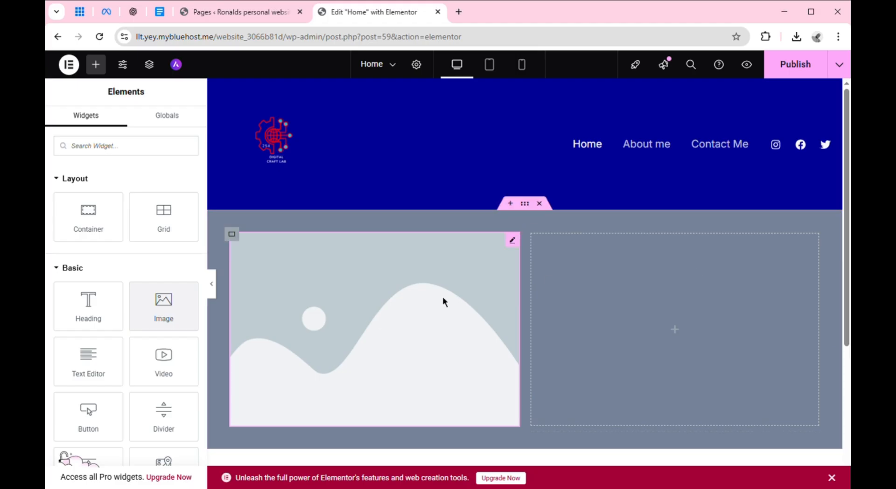
Replace the placeholder in the first column's image widget with the uploaded portrait IMG-20250617-WA0007.jpg.
left_click(361, 346)
mouse_move(124, 257)
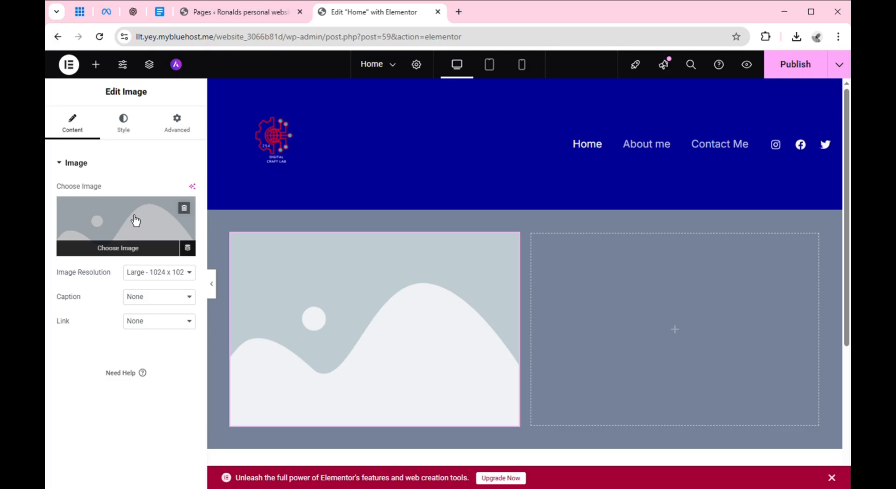
left_click(137, 256)
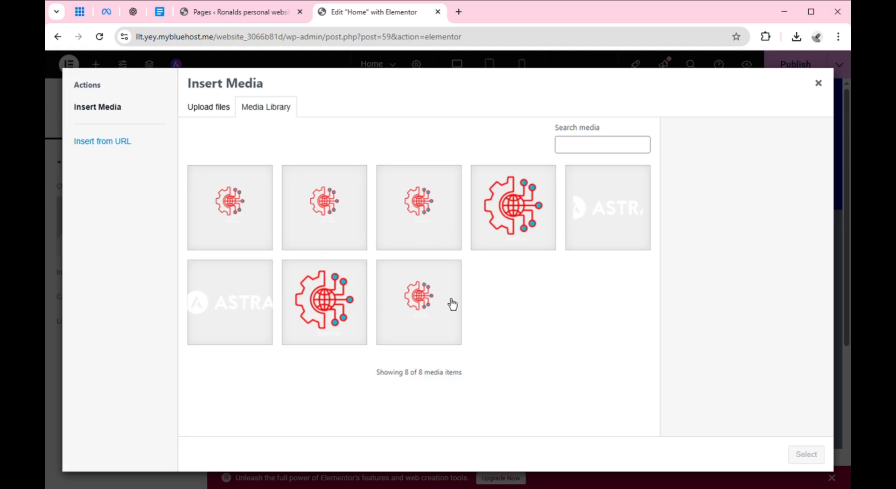
left_click(214, 121)
left_click(514, 280)
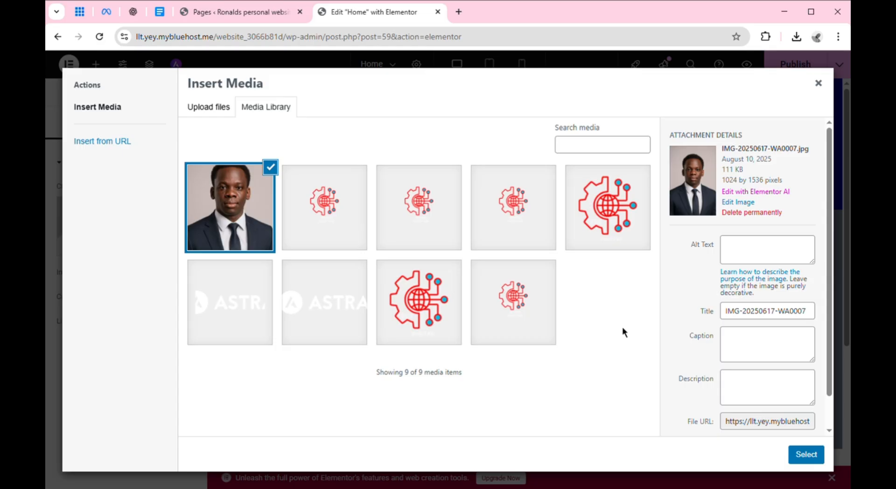
left_click(806, 455)
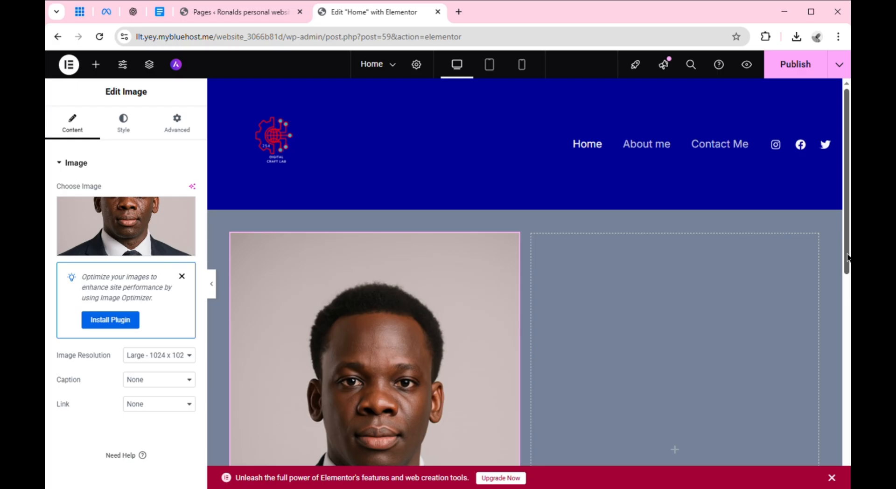
Examine how the inserted portrait fits in the container from its upper to its lower edge.
scroll(847, 257, "down", 5)
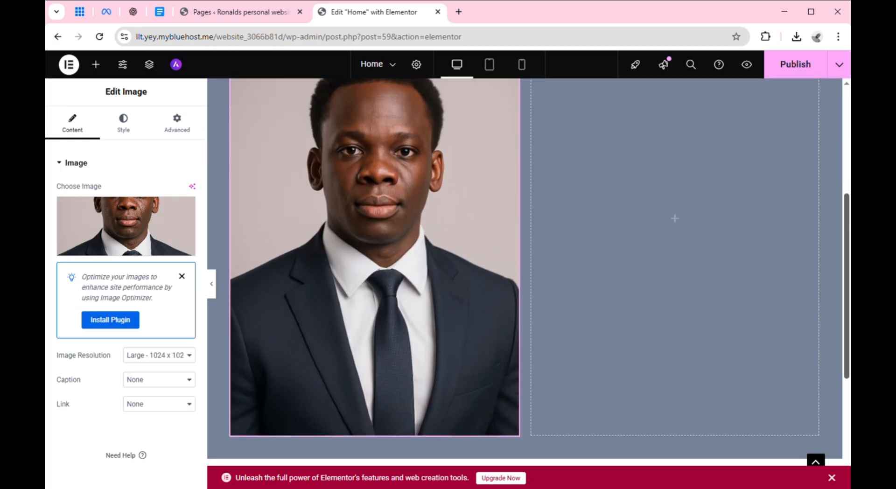
scroll(847, 234, "up", 4)
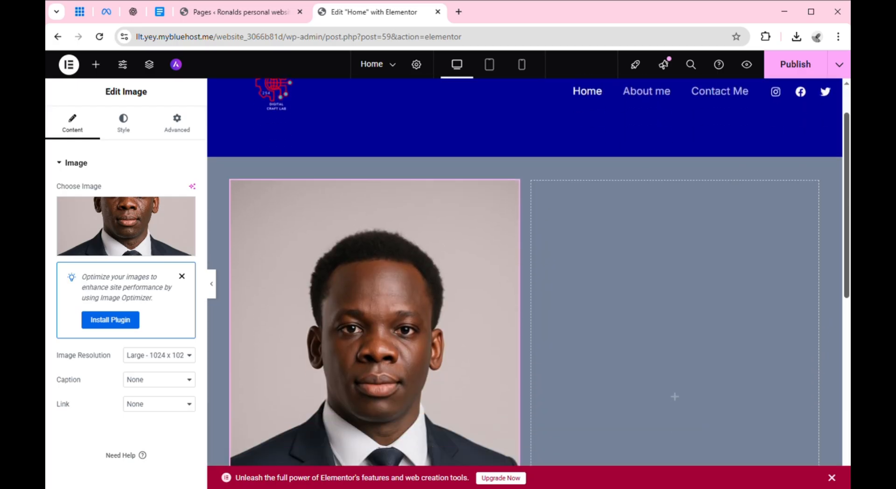
scroll(847, 257, "down", 4)
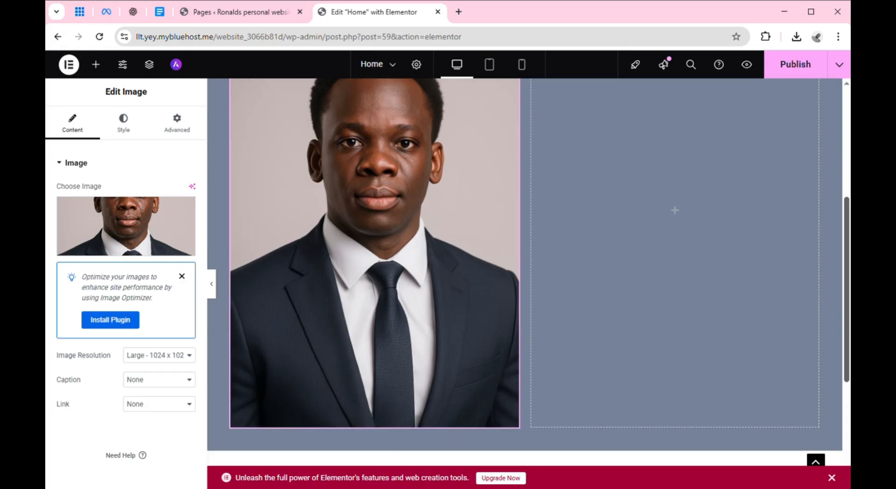
scroll(847, 257, "up", 4)
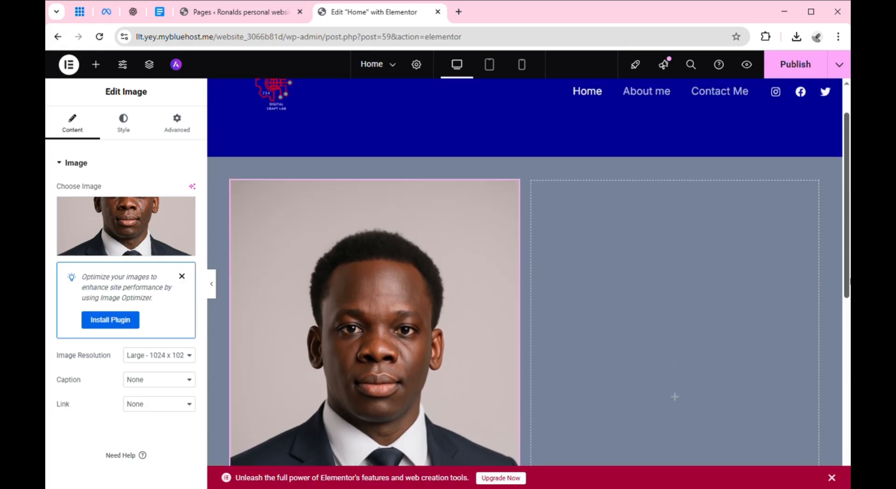
scroll(847, 280, "down", 4)
scroll(525, 274, "up", 3)
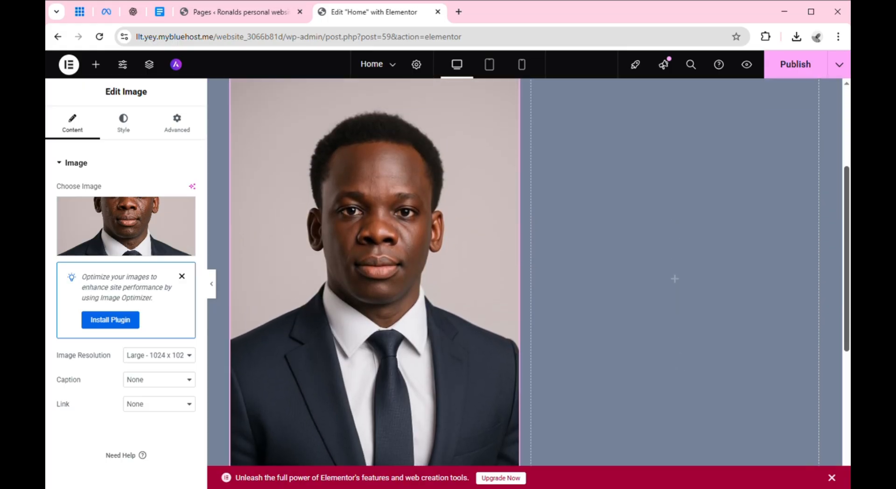
scroll(525, 274, "down", 3)
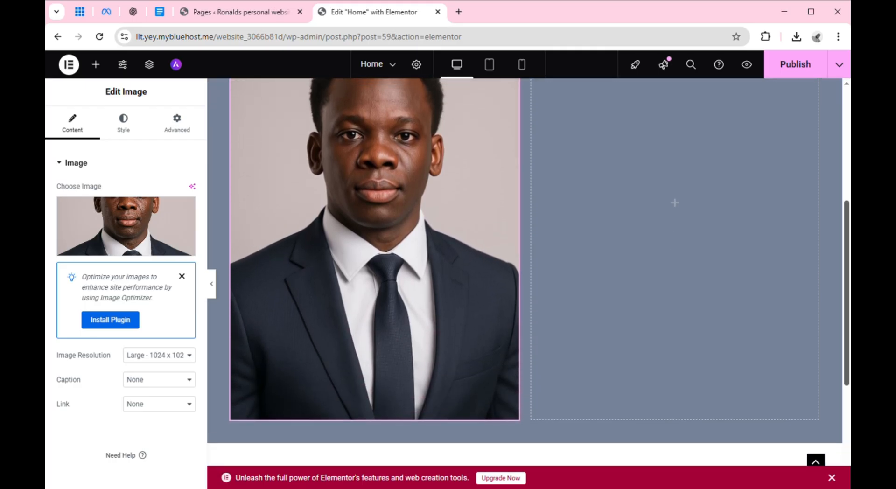
scroll(525, 271, "up", 3)
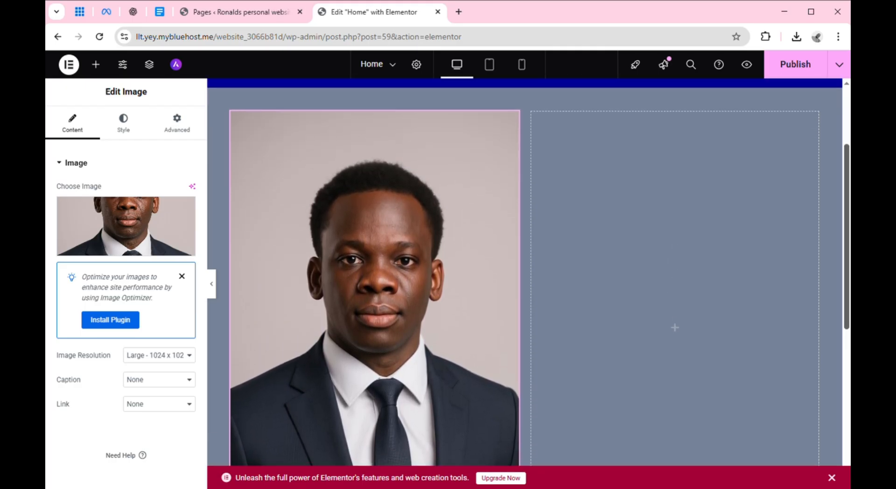
scroll(722, 228, "down", 1)
left_click_drag(849, 264, 843, 234)
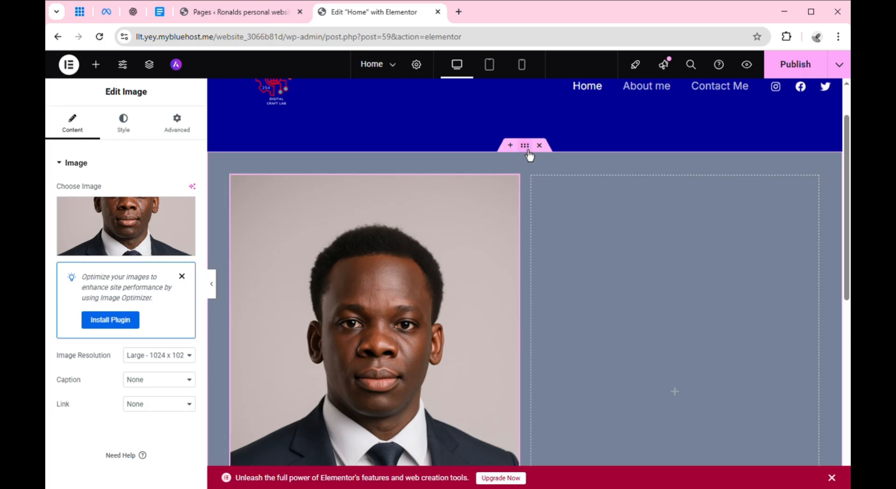
Try smaller sizes on the parent container, and settle on a content width of 867 px and a minimum height of 0 px.
left_click(528, 152)
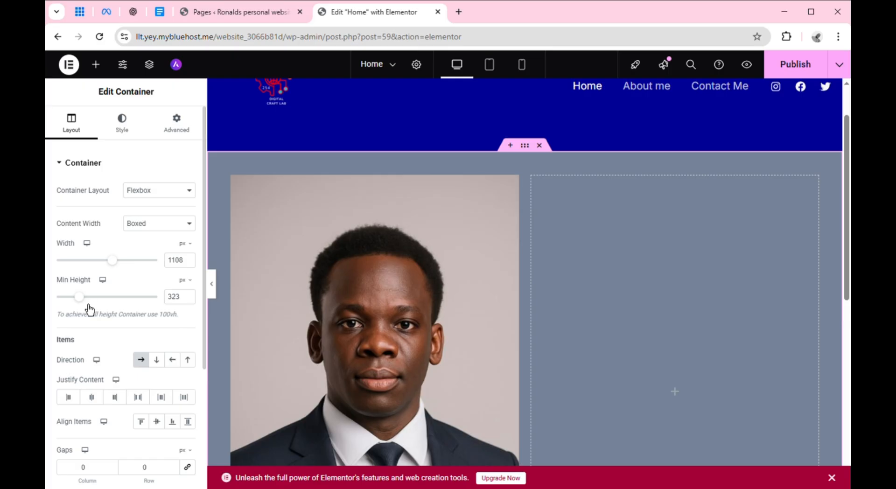
left_click_drag(90, 307, 78, 301)
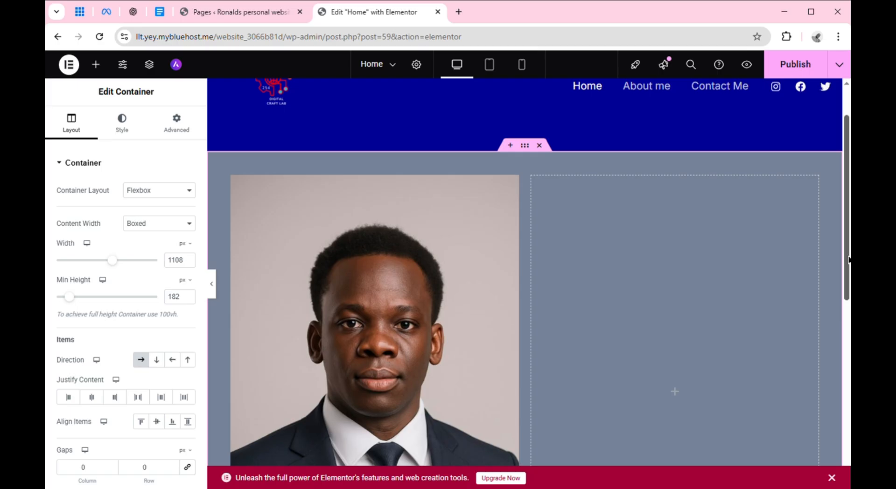
scroll(849, 259, "down", 4)
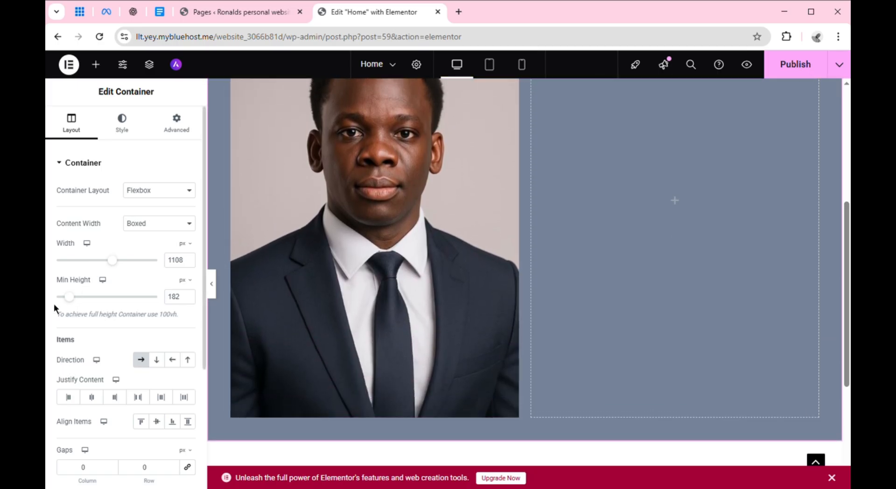
mouse_move(80, 304)
left_mouse_down()
mouse_move(104, 303)
mouse_move(78, 304)
left_mouse_up()
left_click_drag(118, 269, 83, 267)
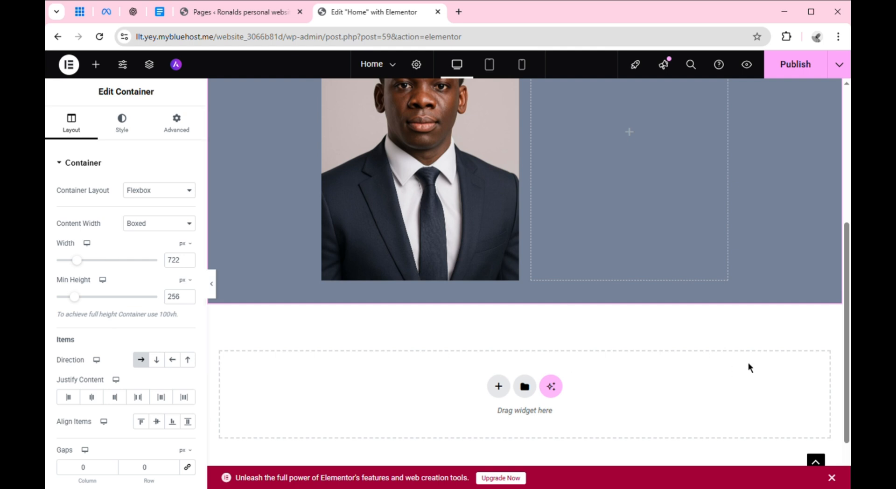
scroll(848, 359, "up", 3)
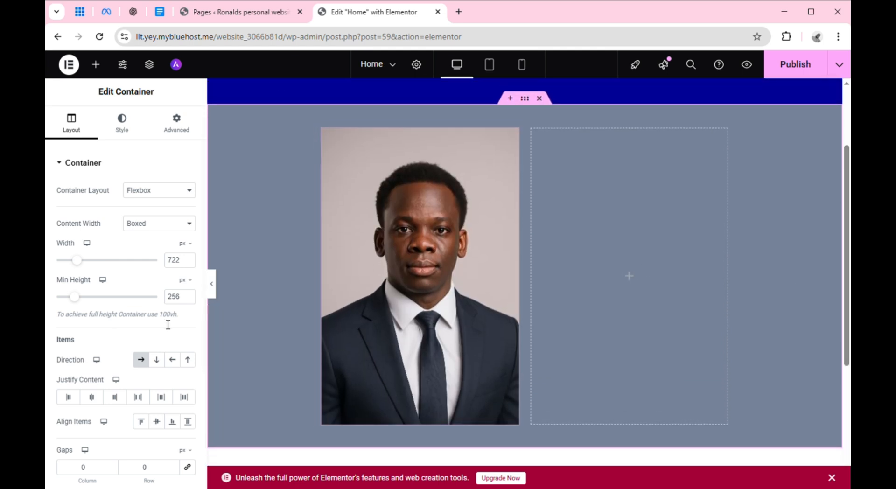
left_click_drag(81, 270, 54, 299)
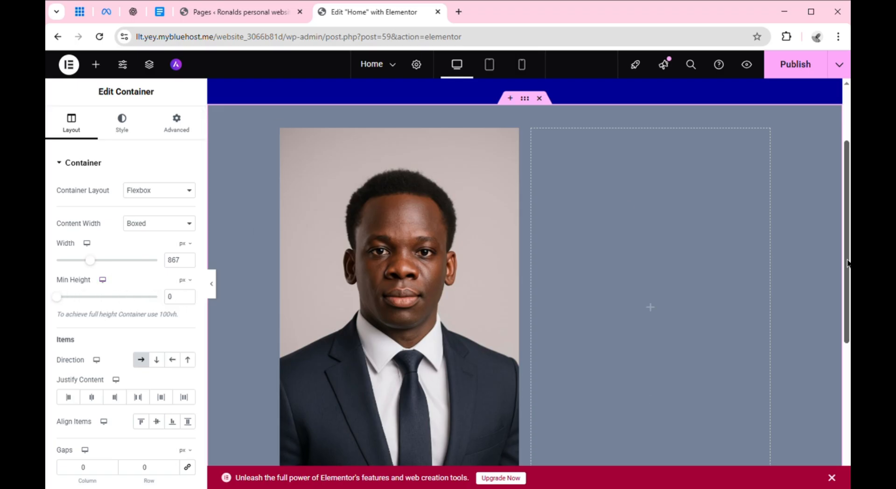
scroll(848, 262, "down", 1)
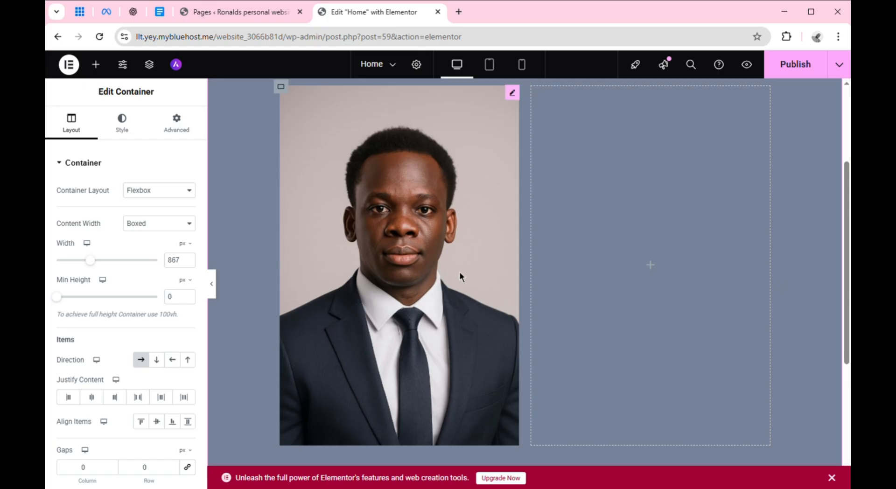
Try the Thumbnail, Medium and Medium Large resolutions on the portrait image, and settle on Medium.
left_click(429, 268)
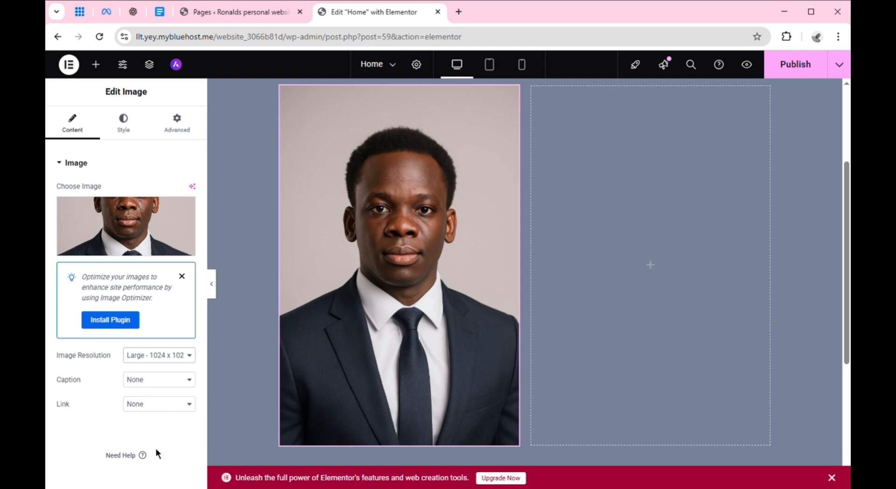
left_click(154, 376)
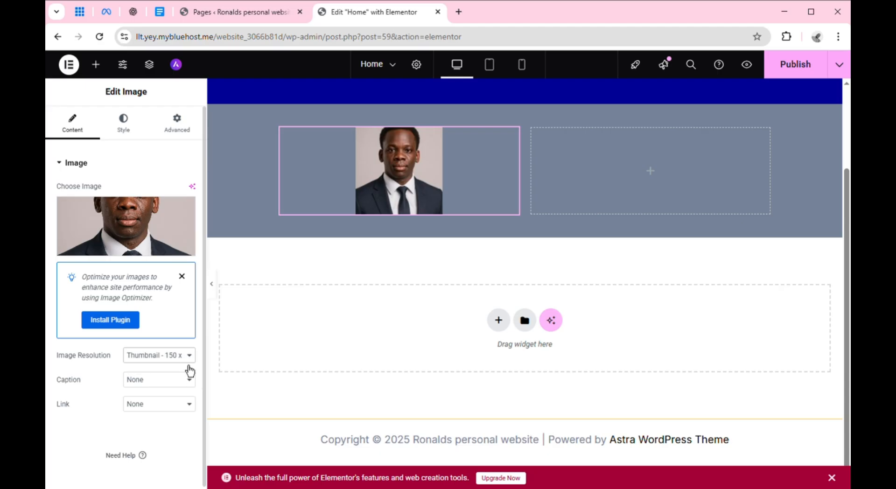
left_click(170, 385)
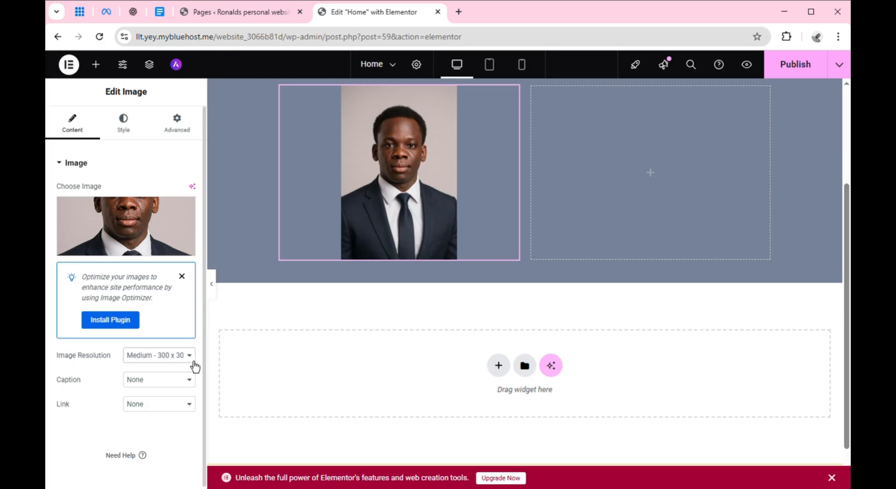
left_click(179, 403)
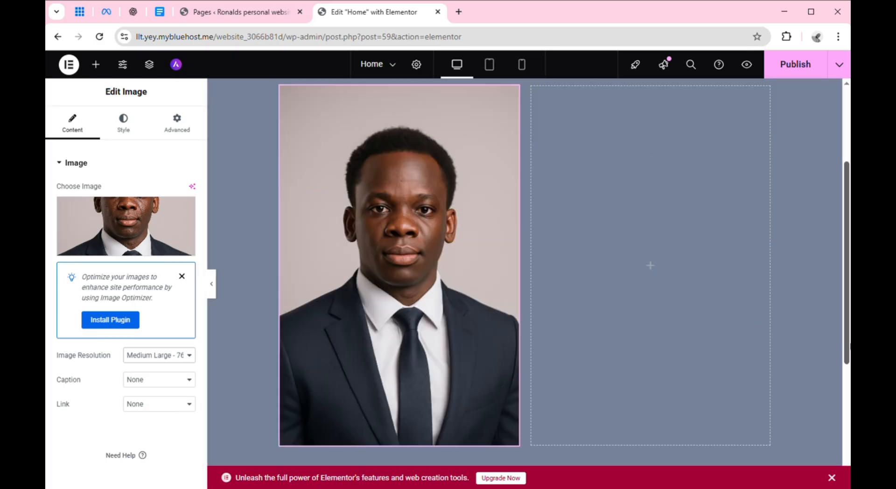
scroll(840, 290, "up", 3)
scroll(840, 289, "down", 2)
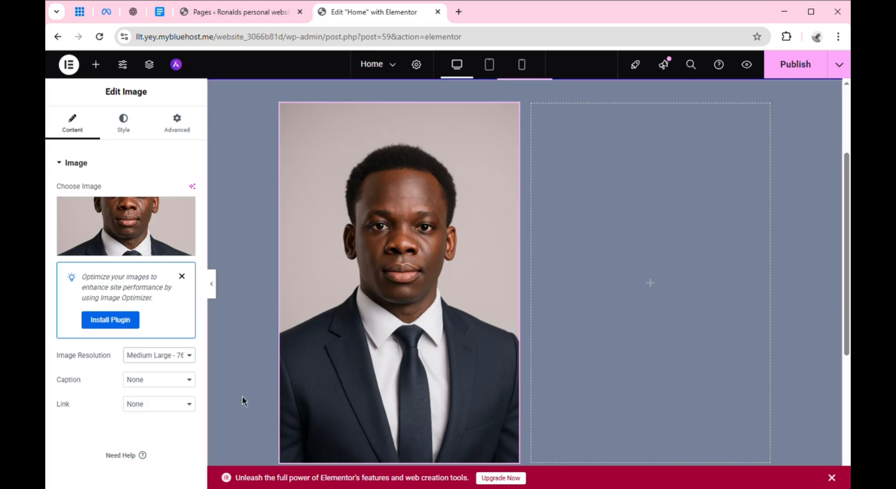
left_click(174, 383)
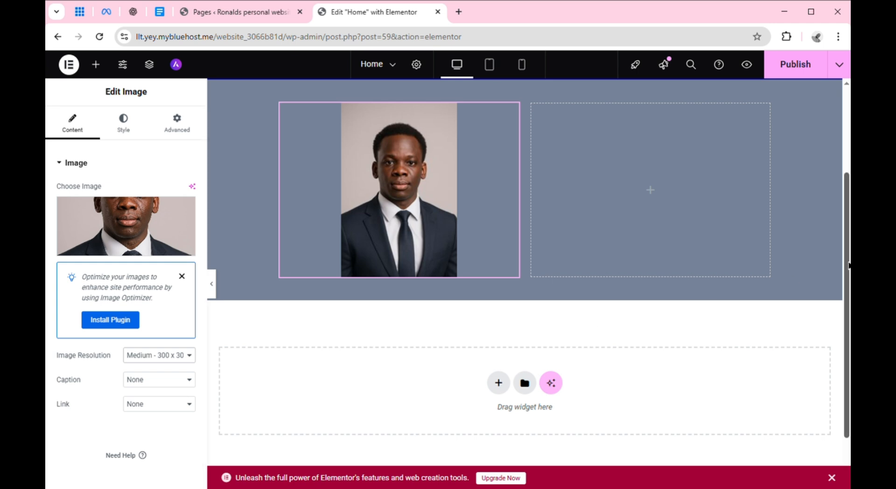
Preview the Home page's layout at tablet size.
left_click_drag(849, 266, 846, 200)
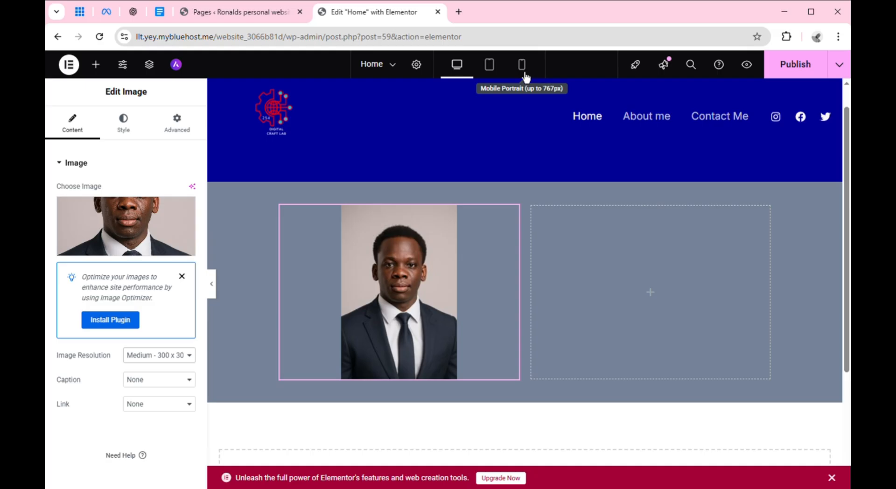
left_click(501, 77)
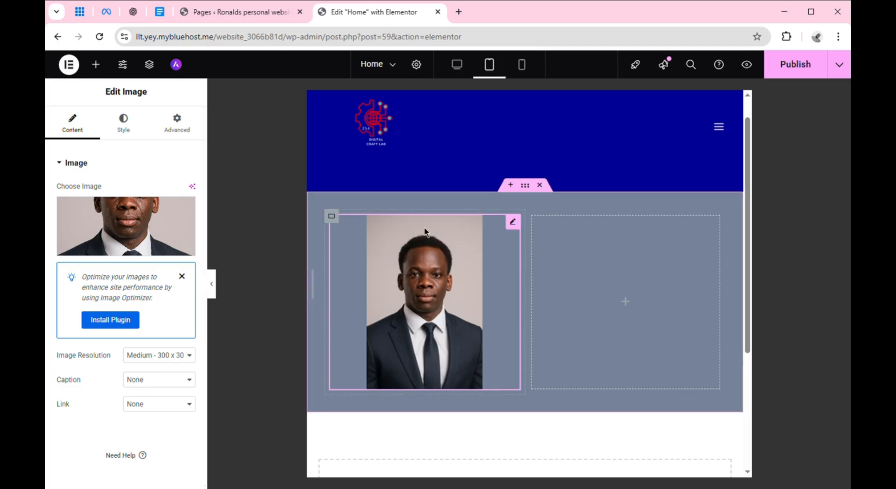
Preview the Home page's layout at mobile size, widening the preview slightly.
left_click(531, 74)
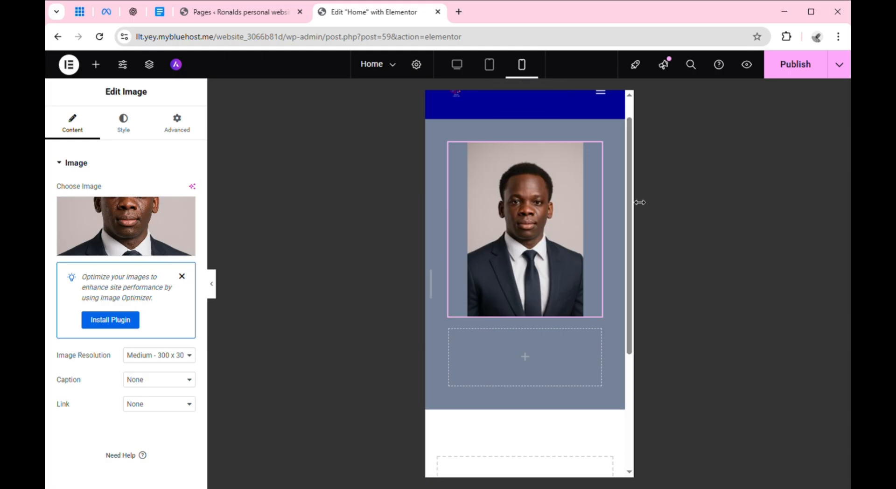
left_click_drag(639, 202, 644, 202)
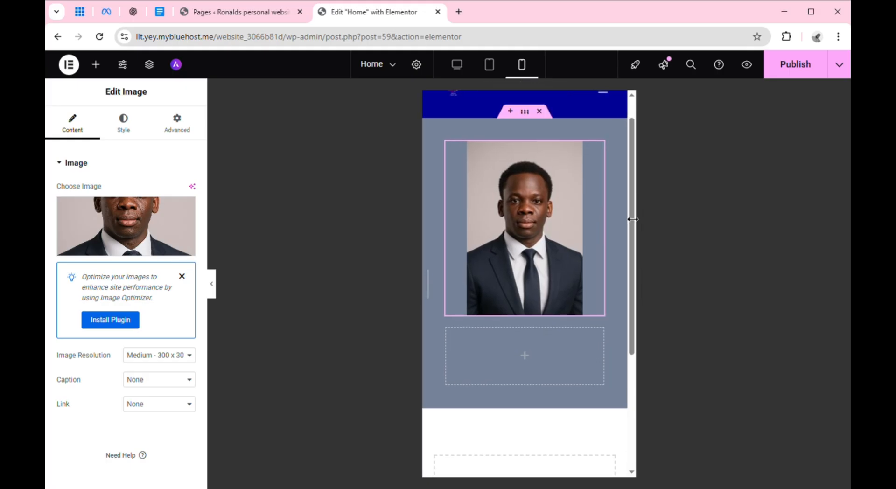
scroll(632, 223, "up", 1)
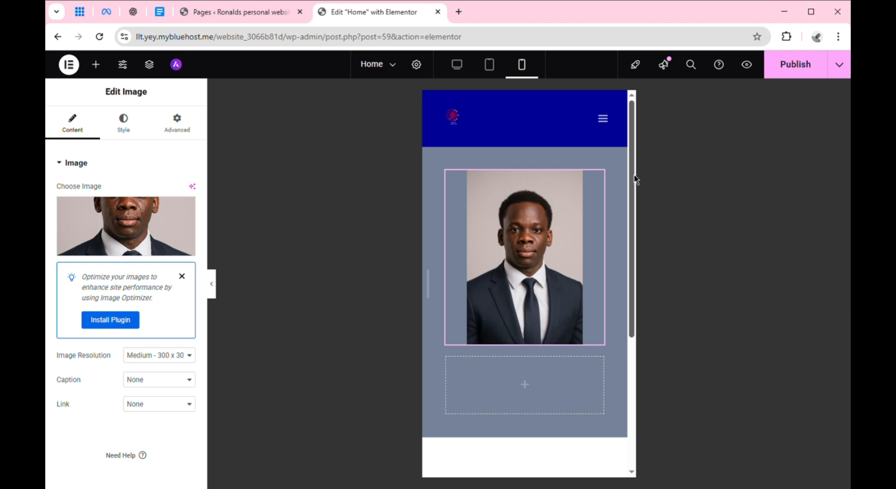
scroll(636, 201, "down", 1)
scroll(638, 205, "up", 1)
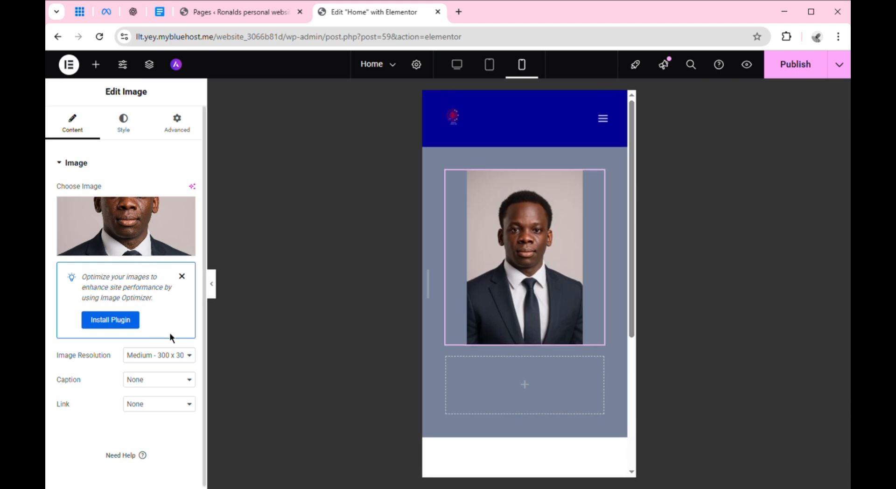
Try left and right alignment on the portrait image for mobile, and settle on center.
left_click(124, 127)
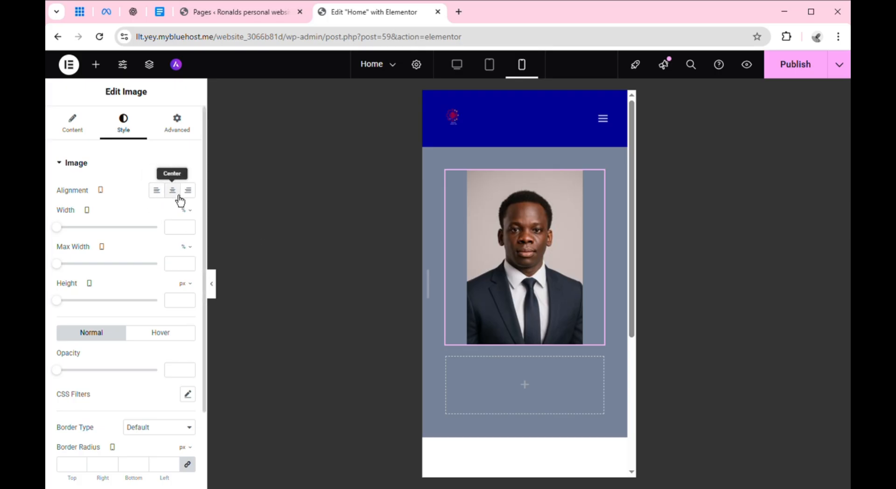
left_click(162, 196)
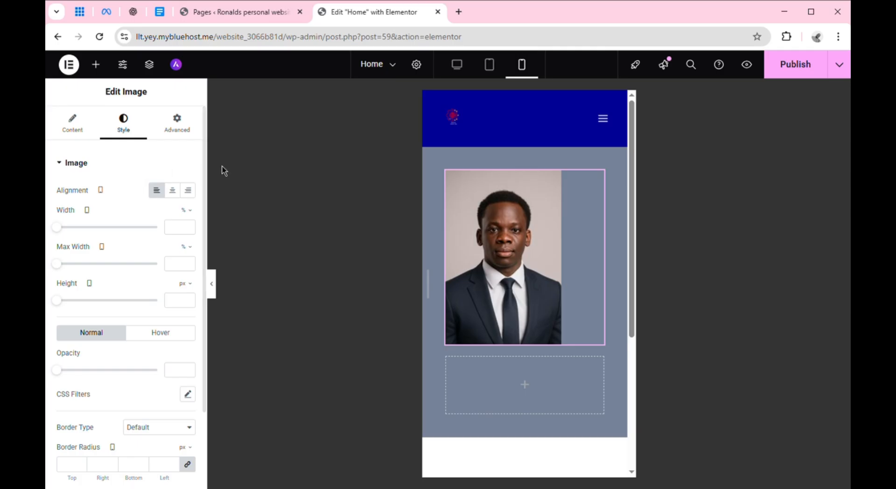
left_click(191, 196)
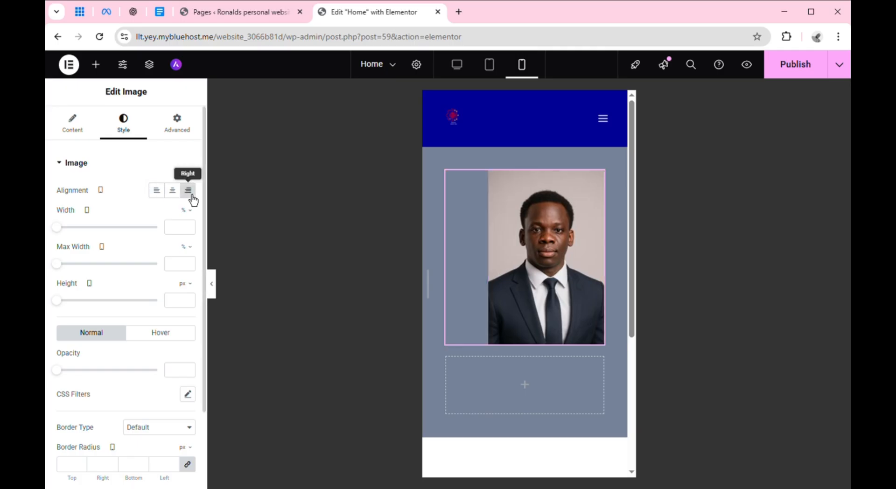
left_click(179, 202)
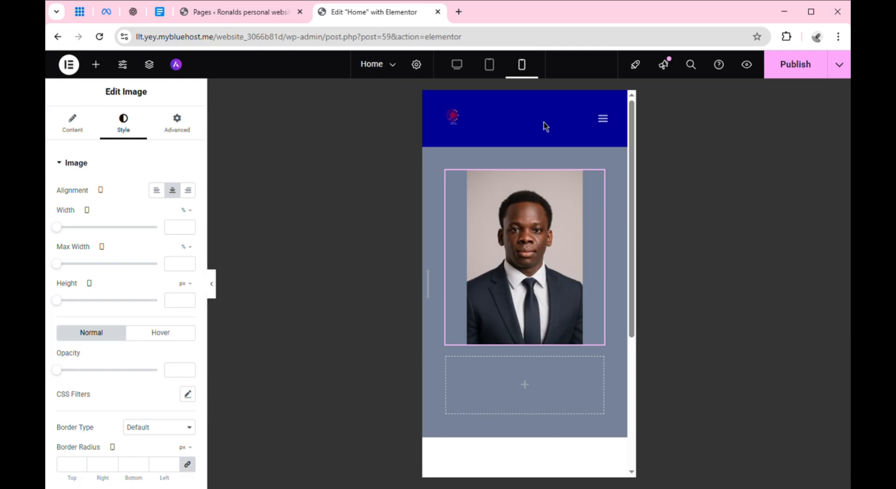
Try left and right alignment on the portrait image for the tablet layout, and settle on center.
left_click(493, 73)
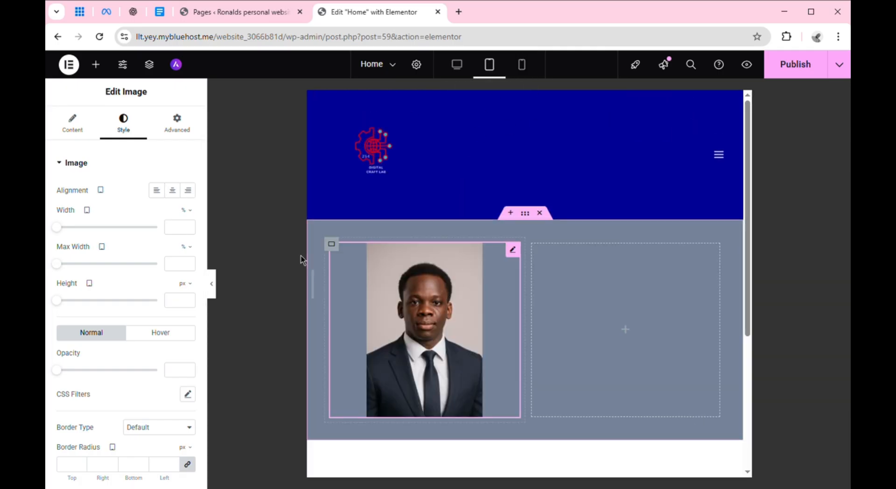
left_click(157, 191)
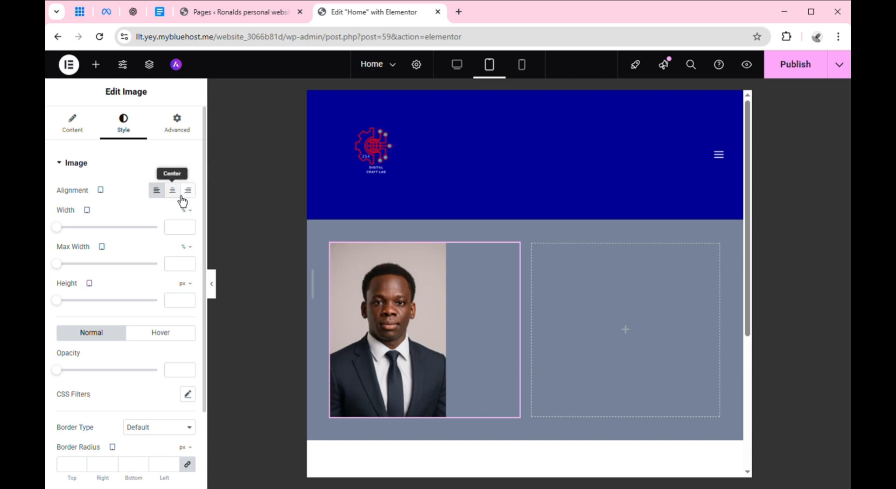
left_click(181, 197)
left_click(193, 198)
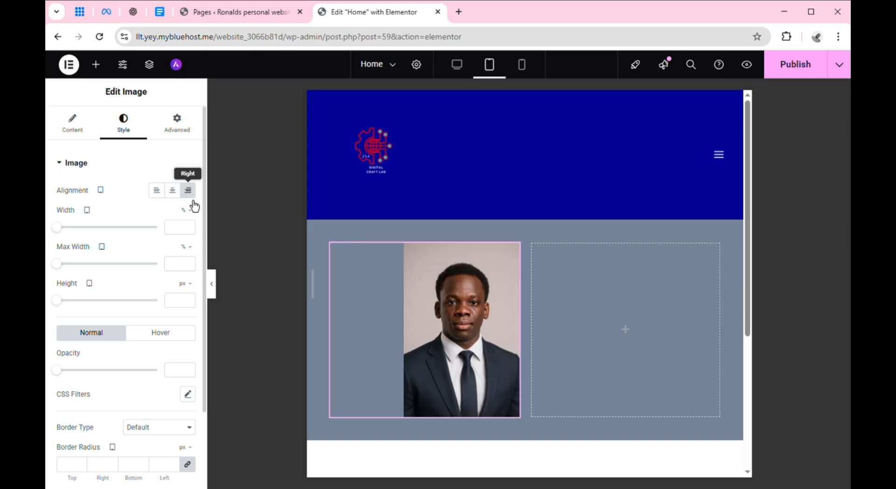
left_click(181, 198)
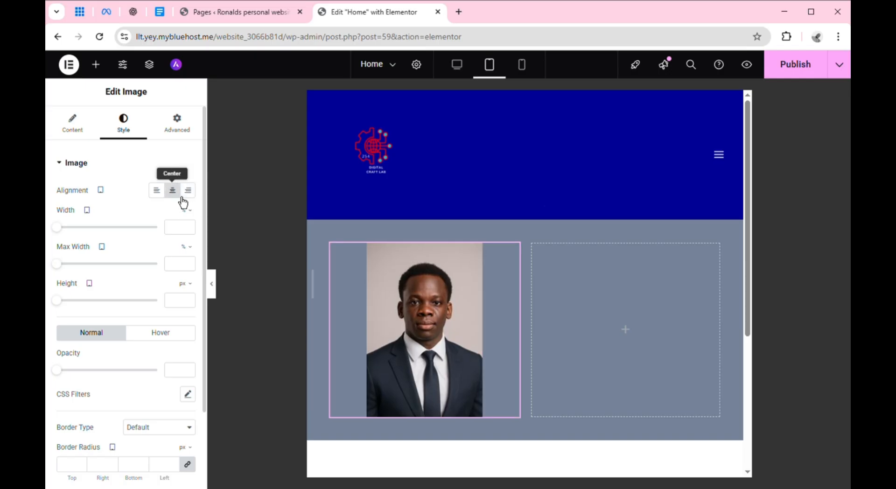
Center-align the portrait image in the desktop layout and publish the Home page.
left_click(457, 65)
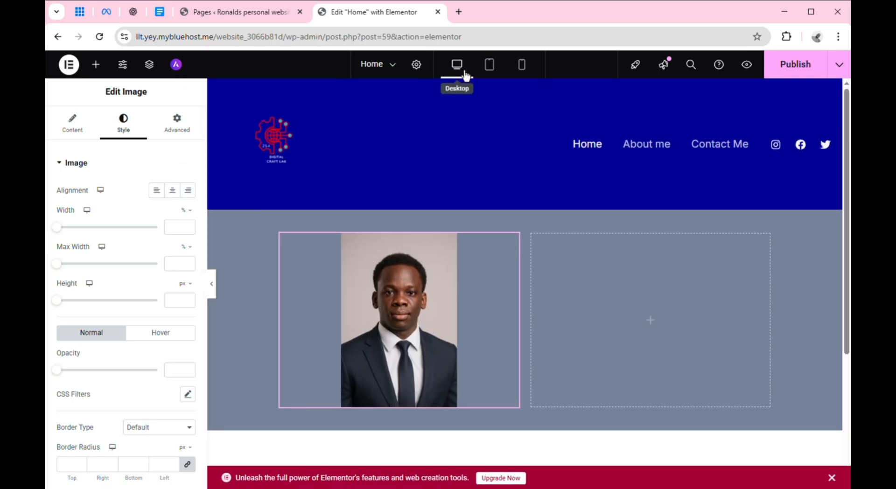
left_click(172, 190)
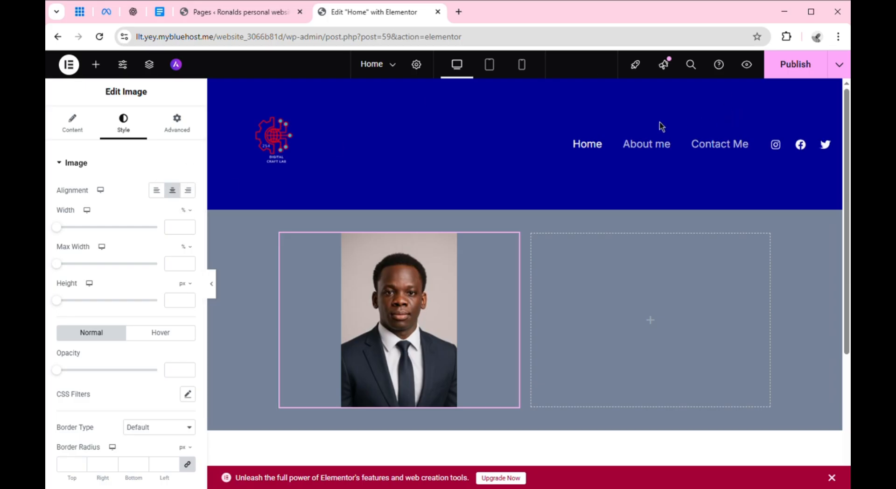
left_click(801, 74)
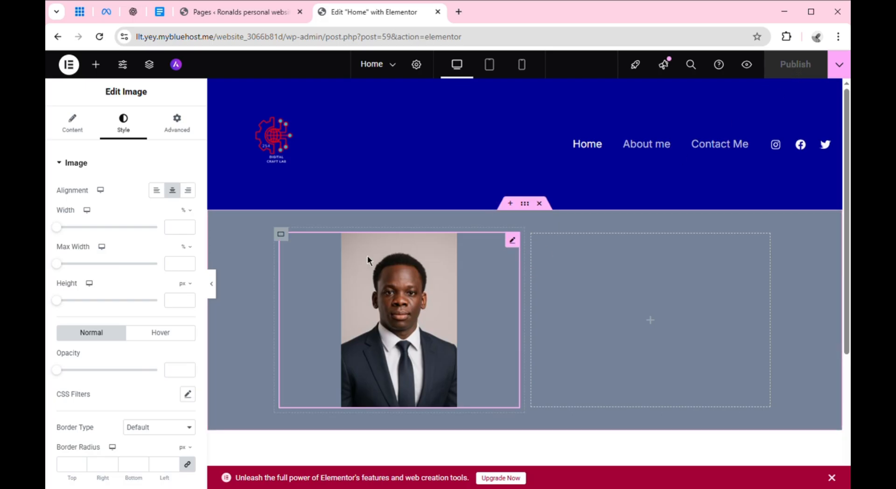
Add a Heading widget to the empty column beside the portrait.
left_click(96, 66)
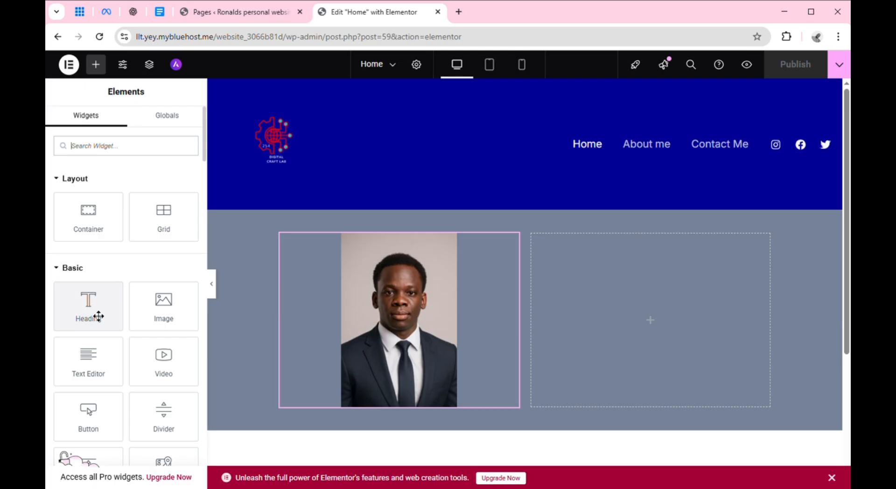
left_click_drag(99, 316, 555, 276)
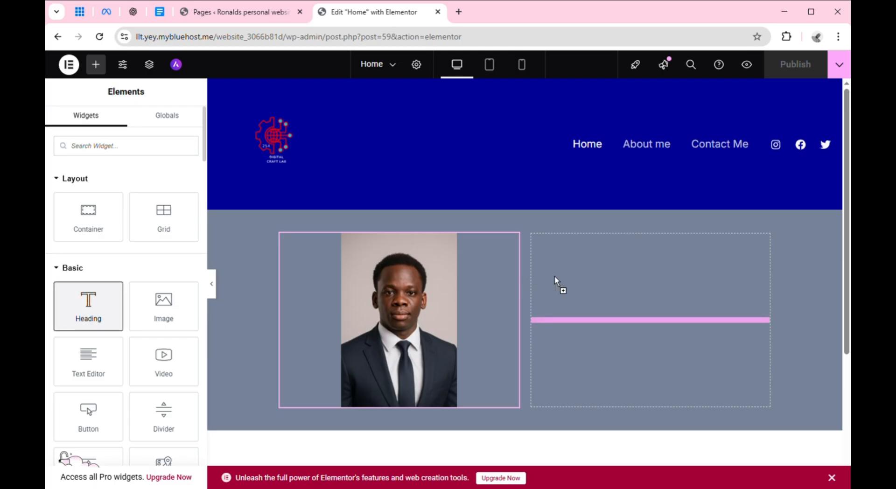
left_click_drag(628, 306, 627, 306)
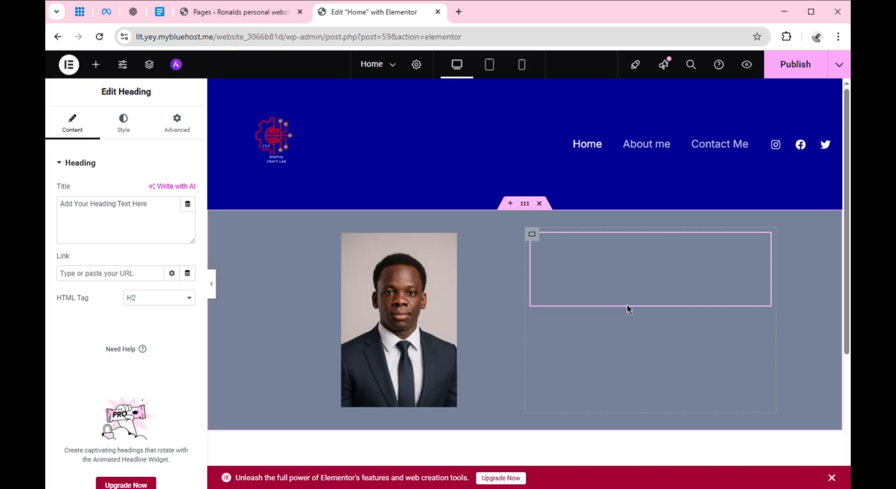
scroll(747, 243, "down", 2)
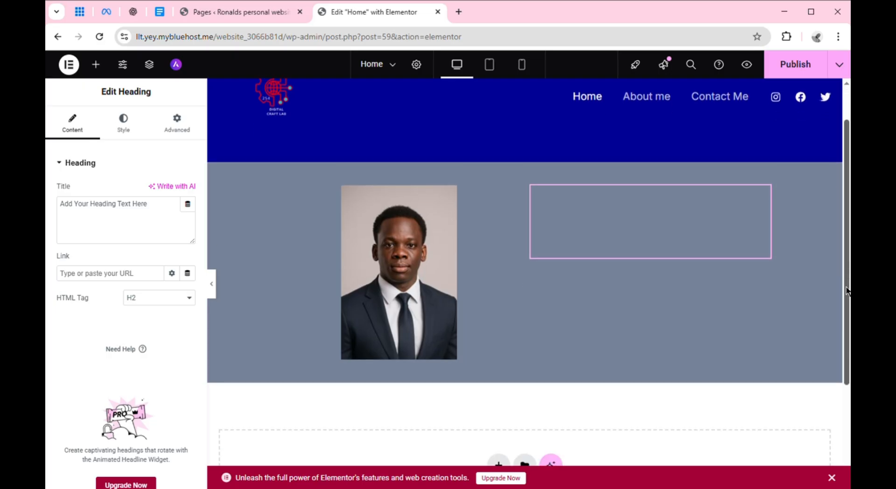
scroll(648, 228, "up", 1)
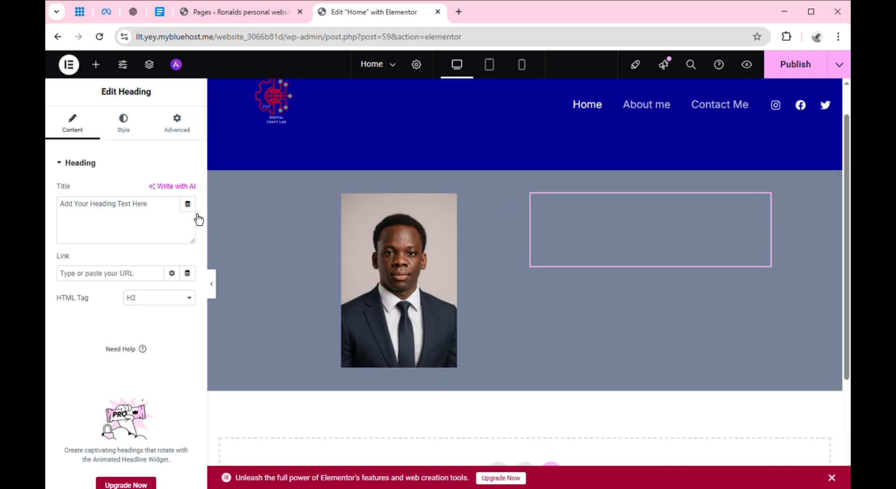
Switch to the Google Docs document and copy the Homepage headline "Let's Build Something Beautiful — and Make It Work for You.".
left_click(152, 210)
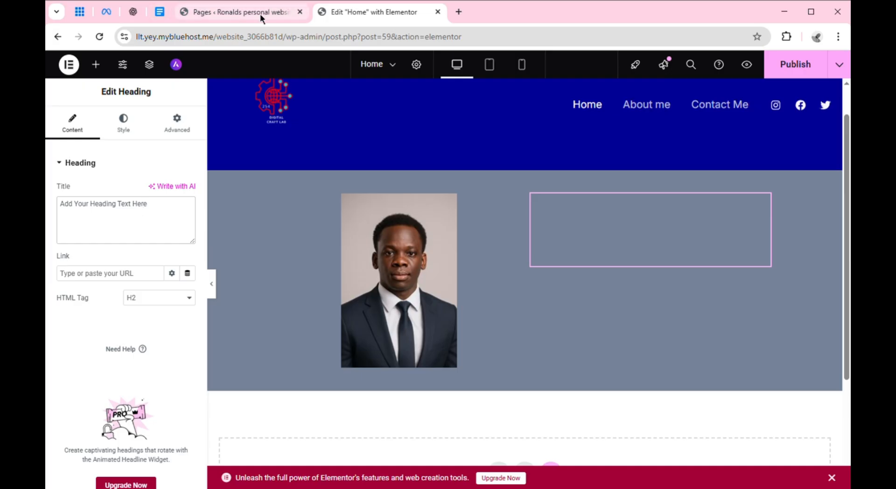
left_click(158, 12)
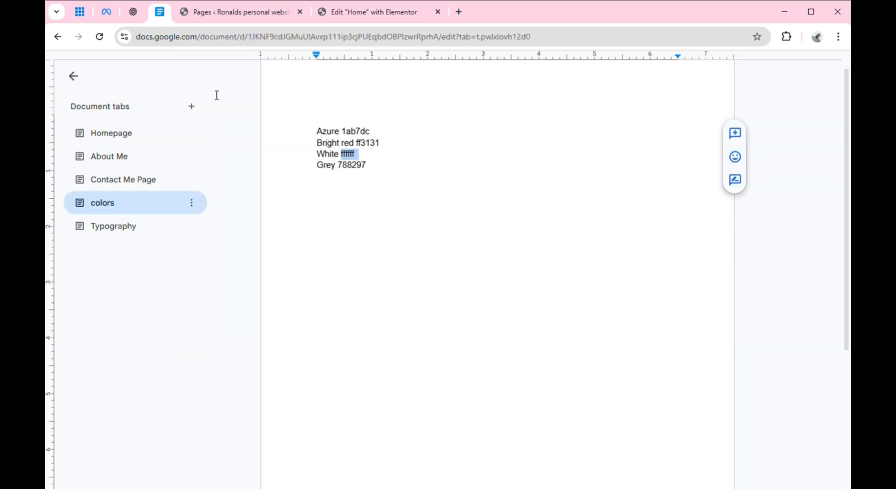
left_click(138, 160)
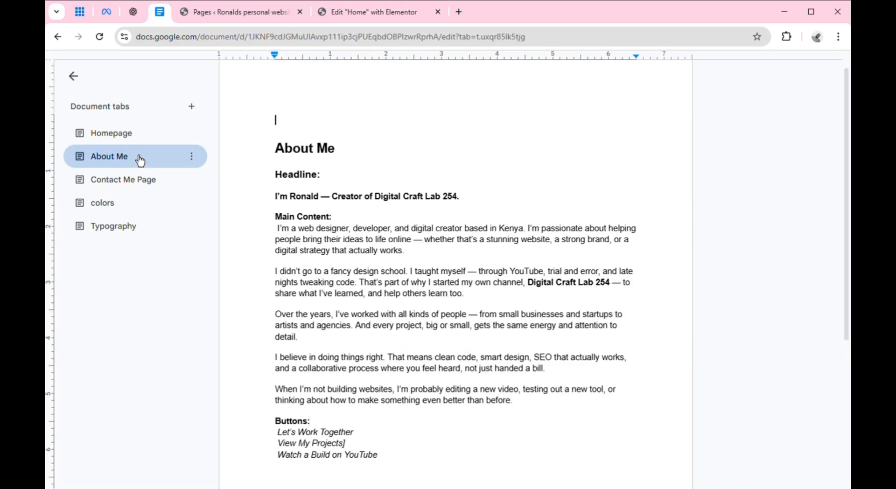
left_click(127, 143)
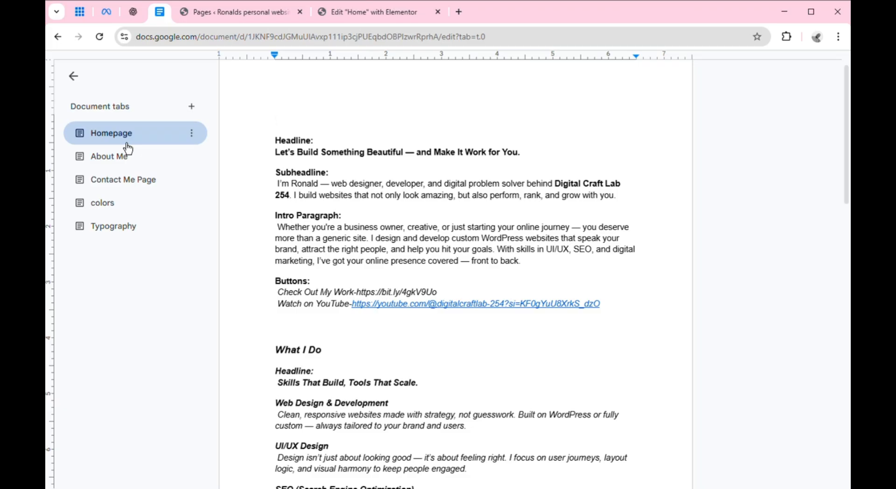
left_click(284, 162)
left_click_drag(284, 161, 533, 165)
key("ctrl+c")
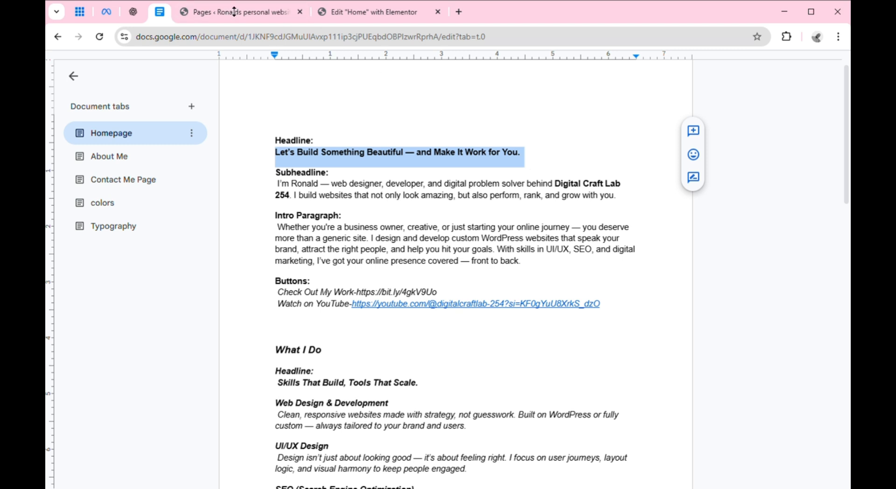
Back in Elementor, replace the heading's placeholder title with "Let's Build Something Beautiful — and Make It Work for You.".
left_click(358, 16)
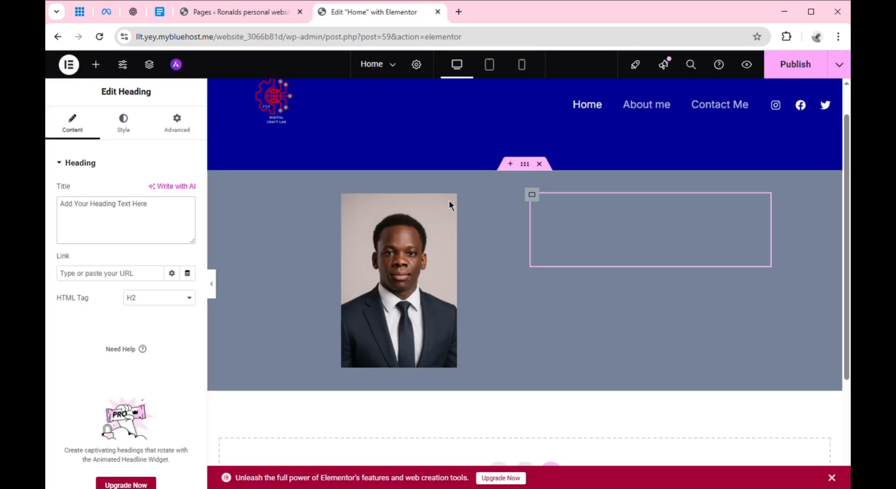
triple_click(104, 209)
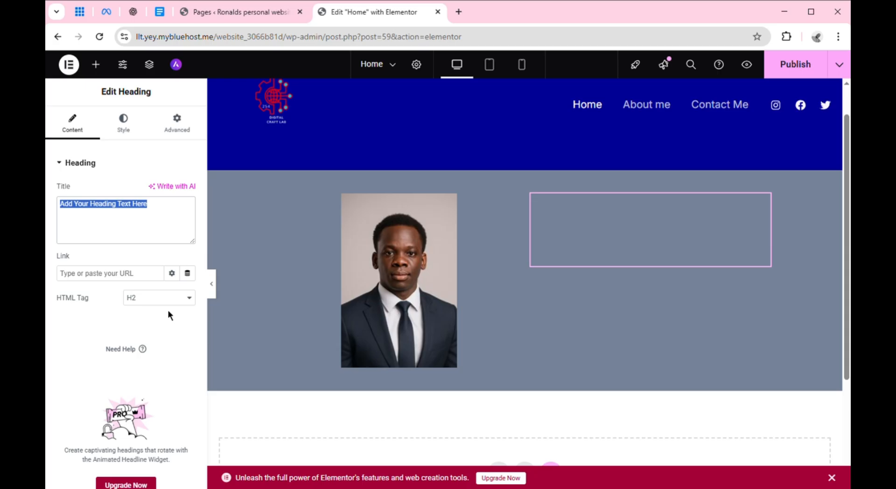
key("ctrl+v")
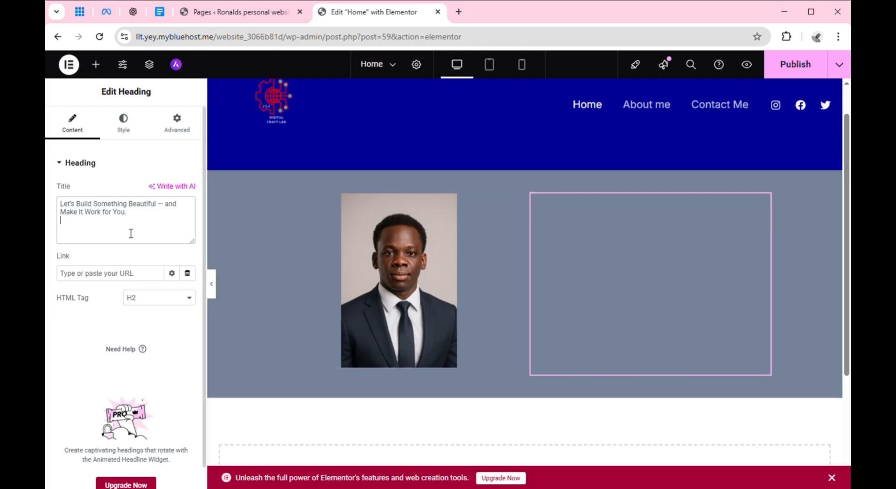
Set the heading's typography to the global Text font and open its text stroke settings.
left_click(128, 133)
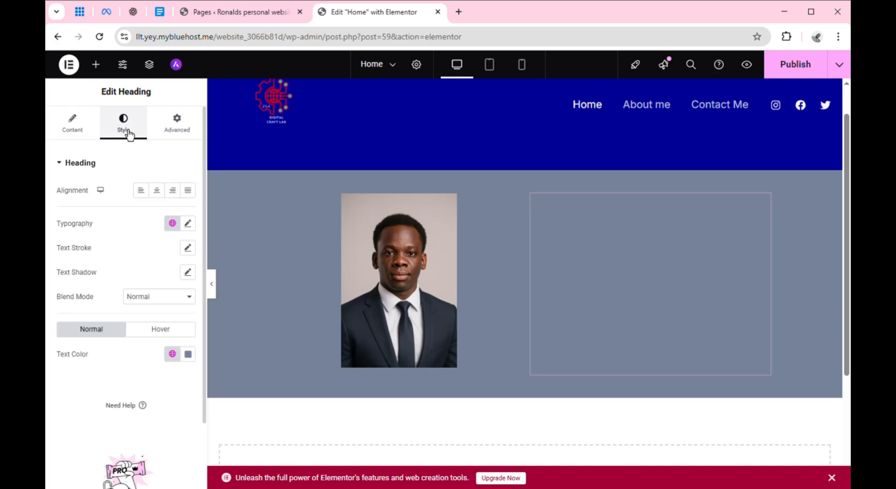
left_click(176, 232)
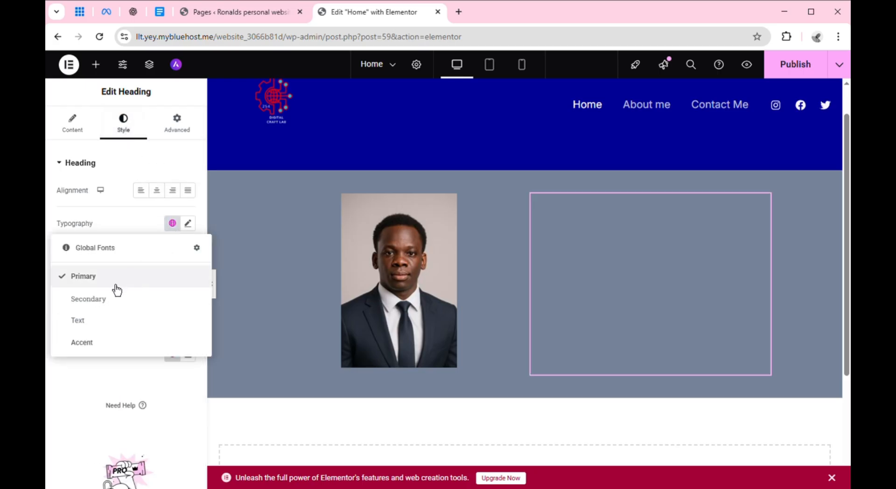
left_click(95, 329)
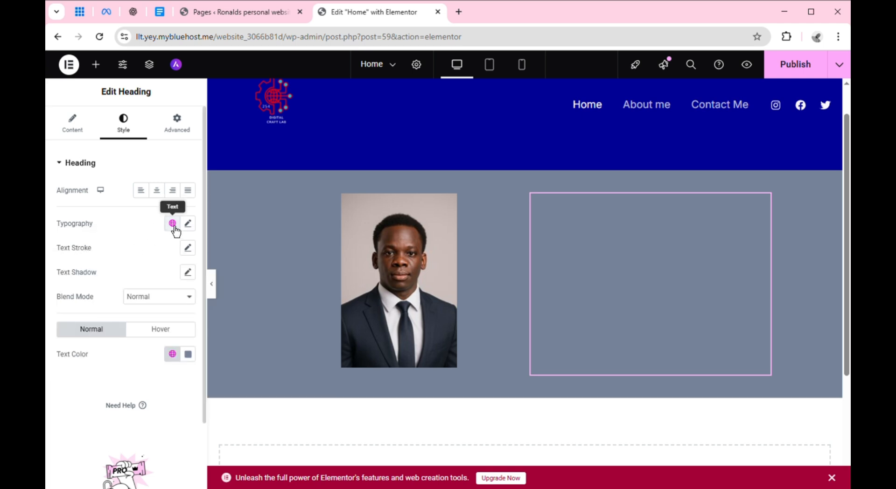
left_click(193, 252)
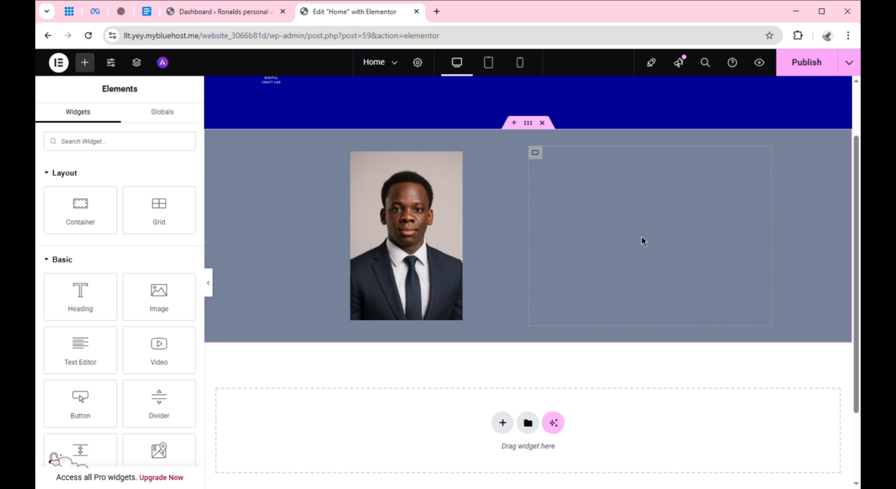
Delete the existing Heading widget from the column beside the portrait.
left_click(147, 13)
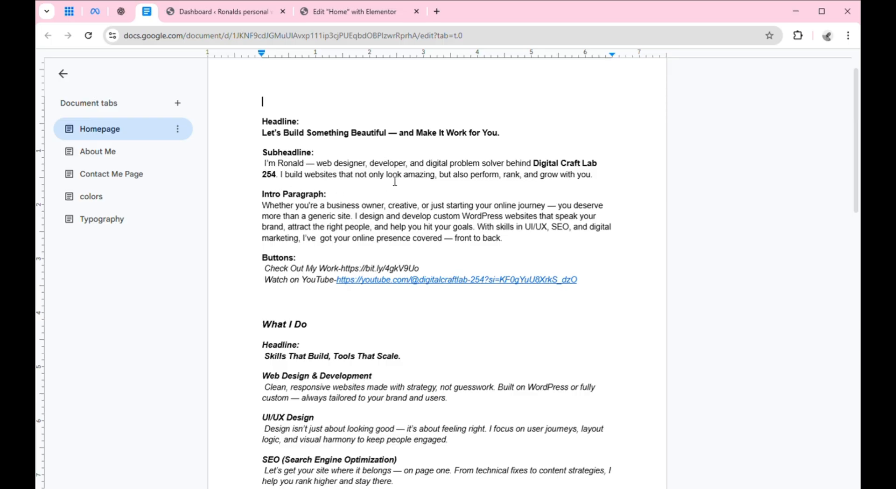
left_click(352, 13)
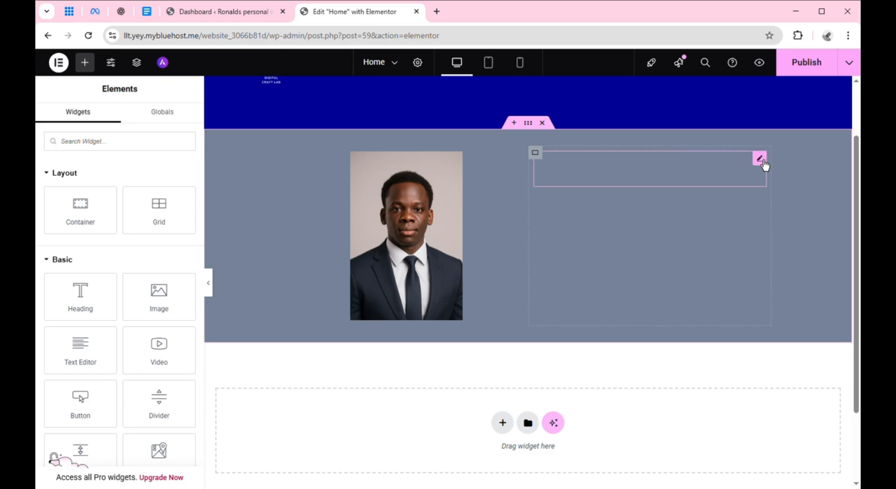
right_click(764, 162)
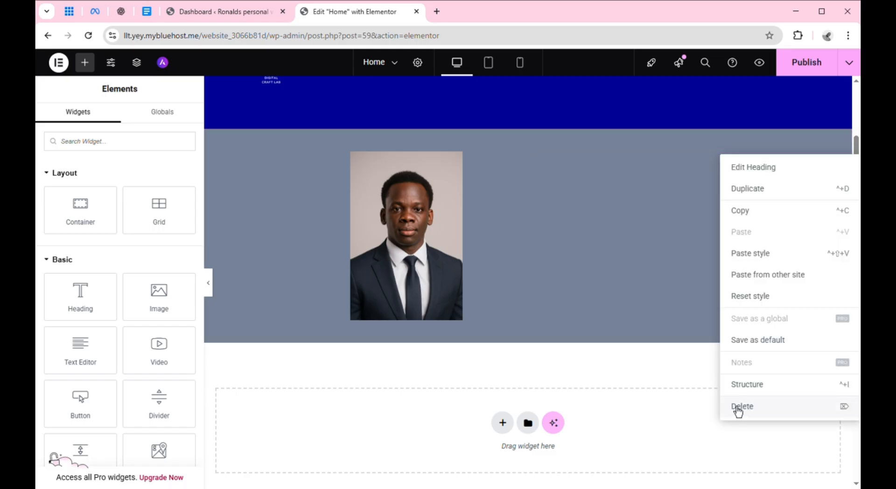
left_click(764, 413)
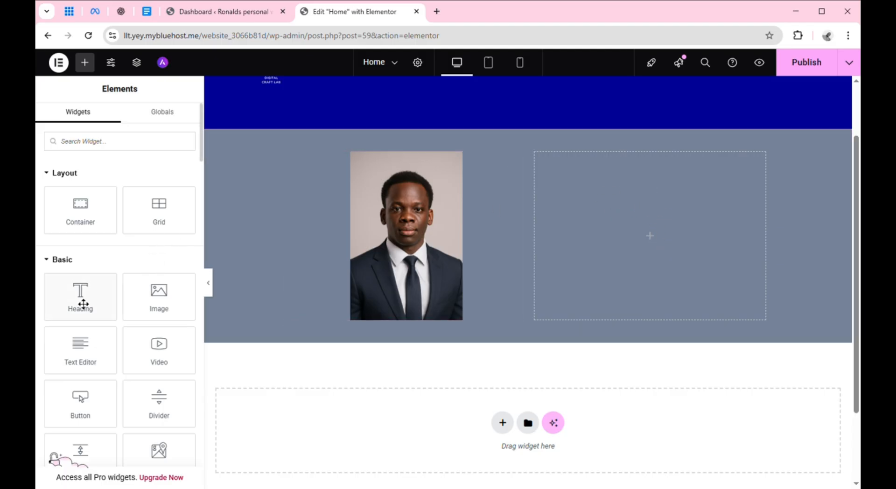
Add a new Heading widget to the empty column beside the portrait and select its placeholder title text.
left_click_drag(90, 307, 592, 227)
left_click_drag(622, 201, 636, 233)
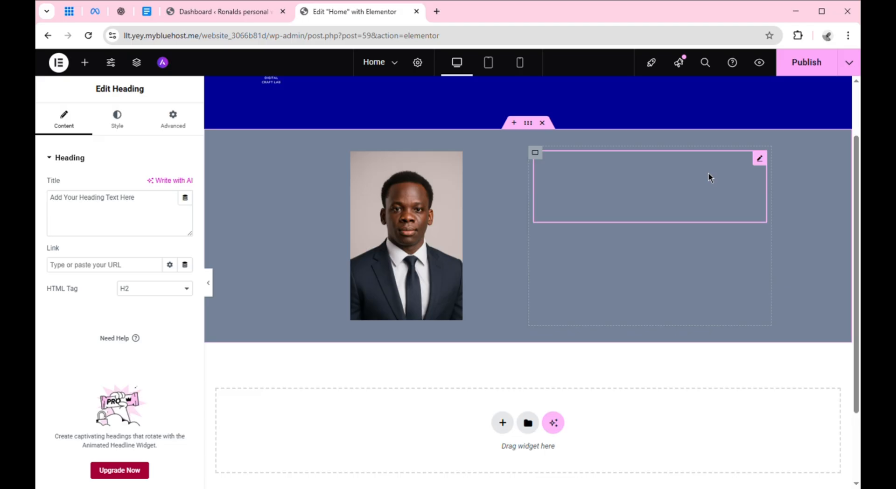
left_click(115, 209)
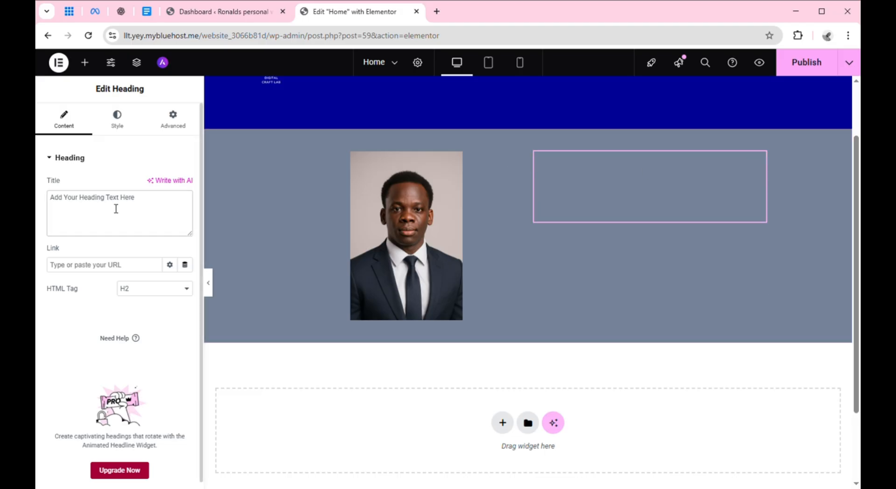
triple_click(115, 208)
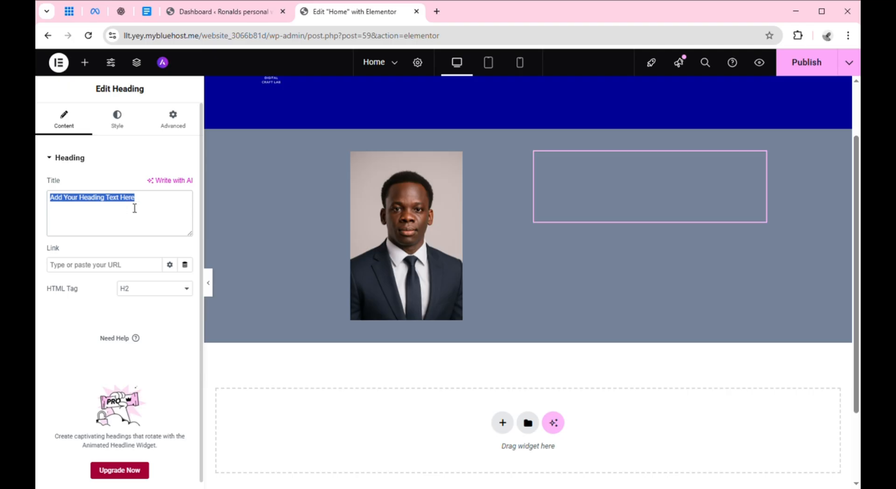
Copy the headline "Let's Build Something Beautiful — and Make It Work for You." from the Google Docs Homepage tab into the Elementor heading's title.
left_click(147, 12)
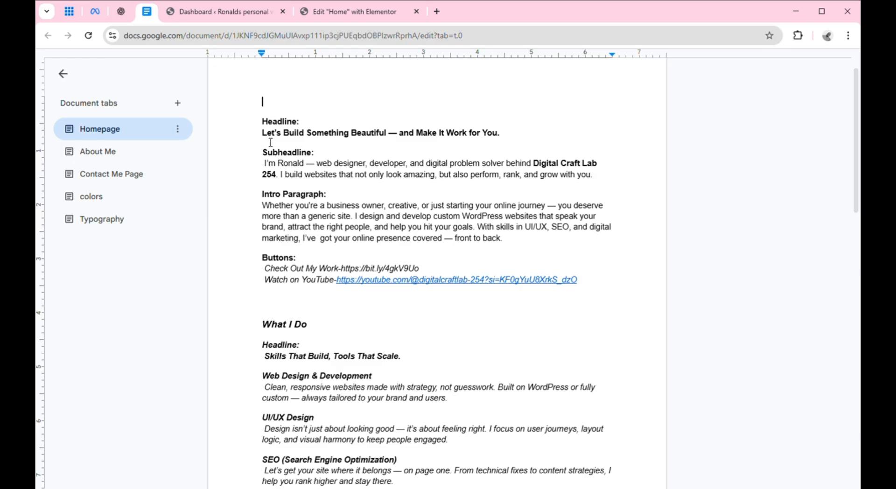
key("Down")
left_click_drag(271, 142, 511, 150)
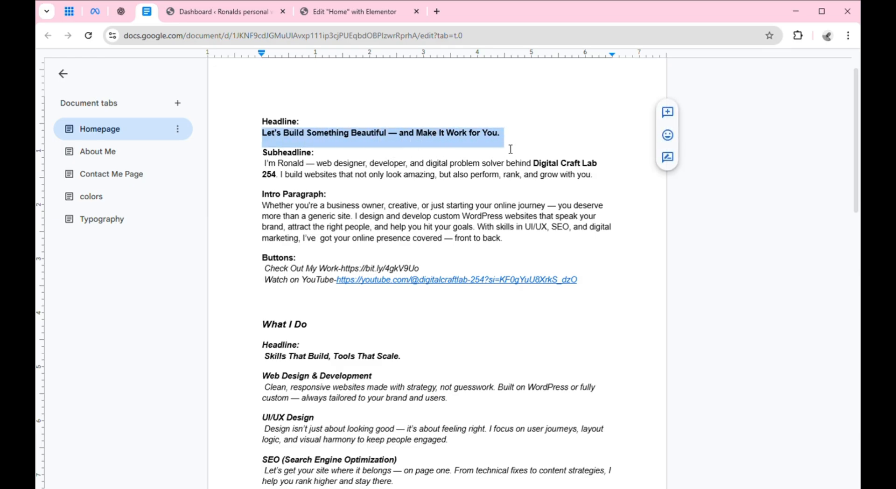
right_click(484, 141)
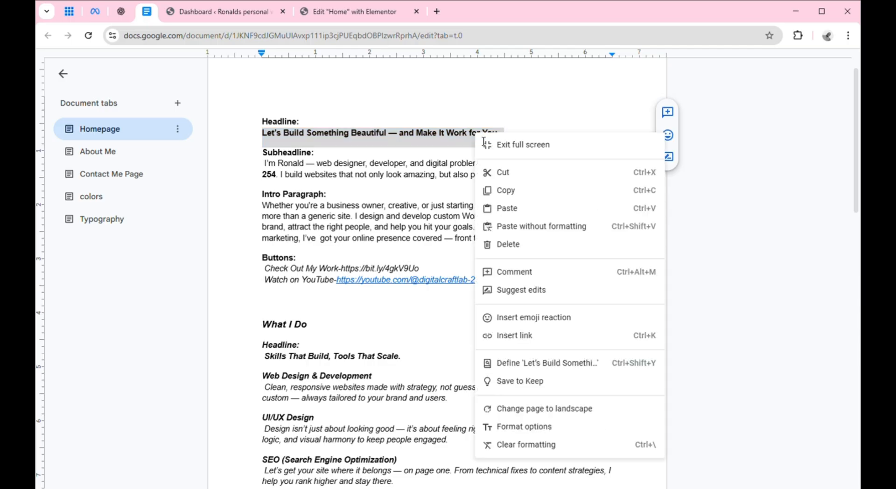
left_click(505, 191)
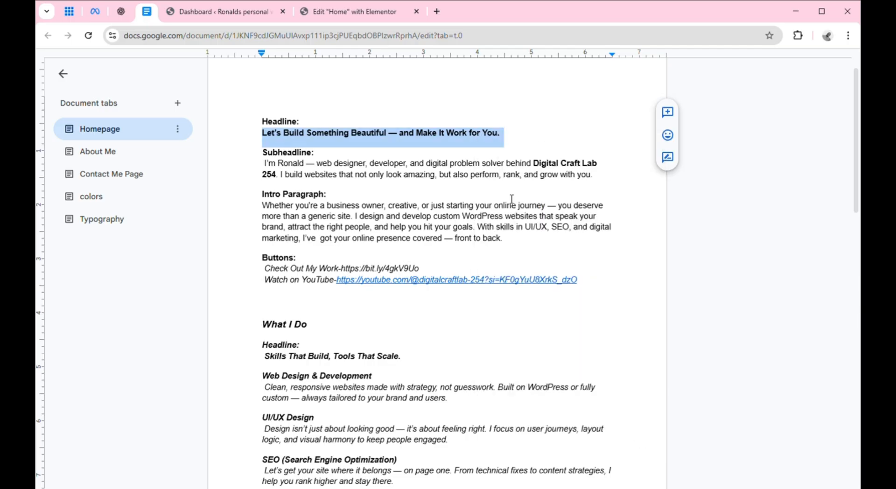
left_click(359, 14)
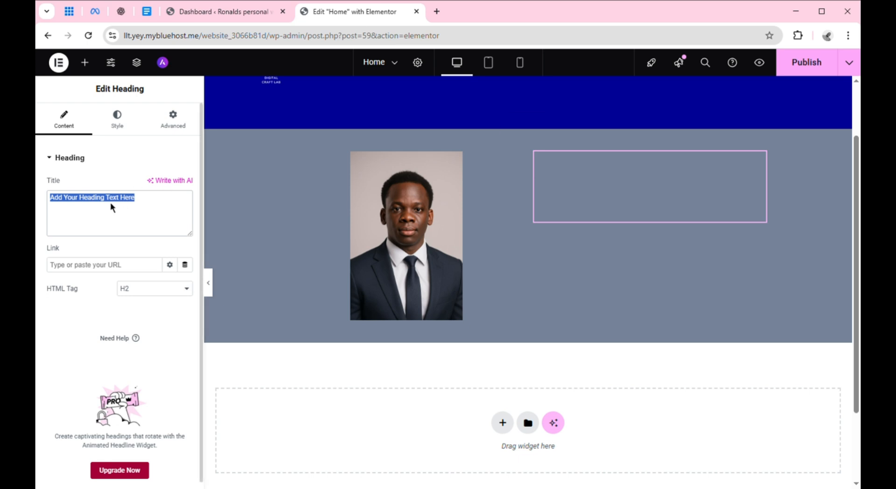
key("ctrl+v")
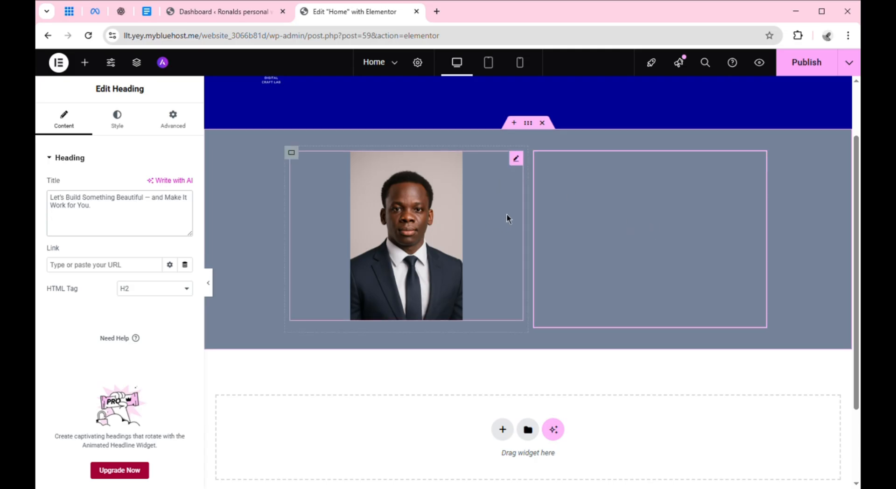
Set the heading's text color to the global Accent color and reduce the heading's size.
left_click(118, 121)
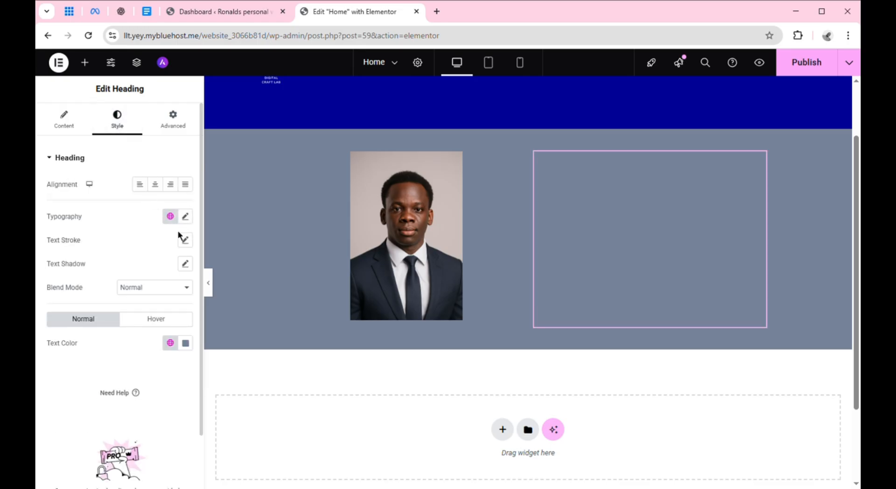
left_click(171, 345)
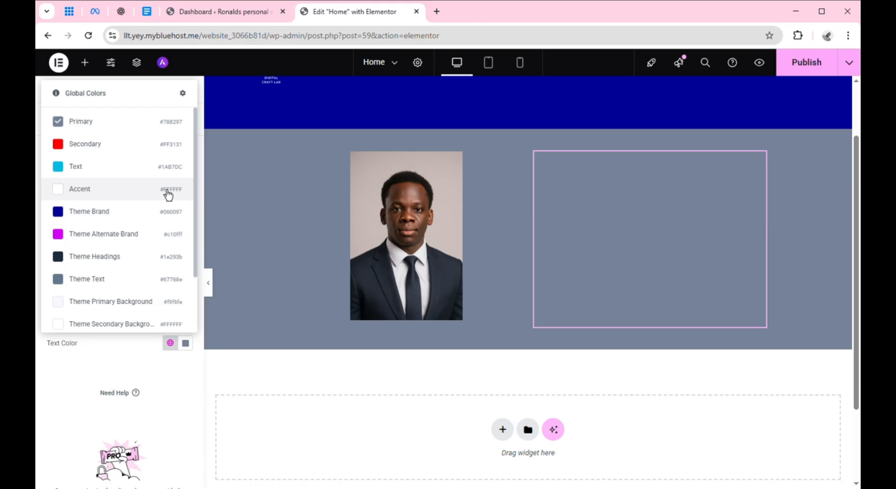
left_click(140, 194)
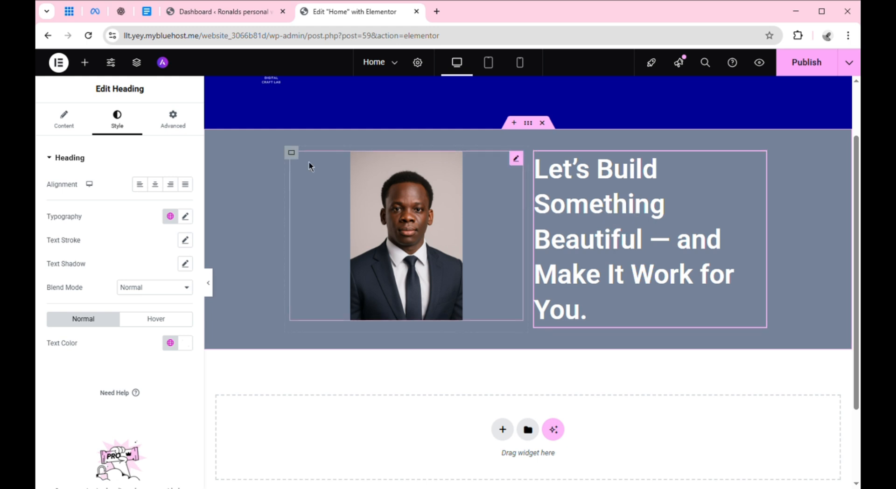
left_click(64, 121)
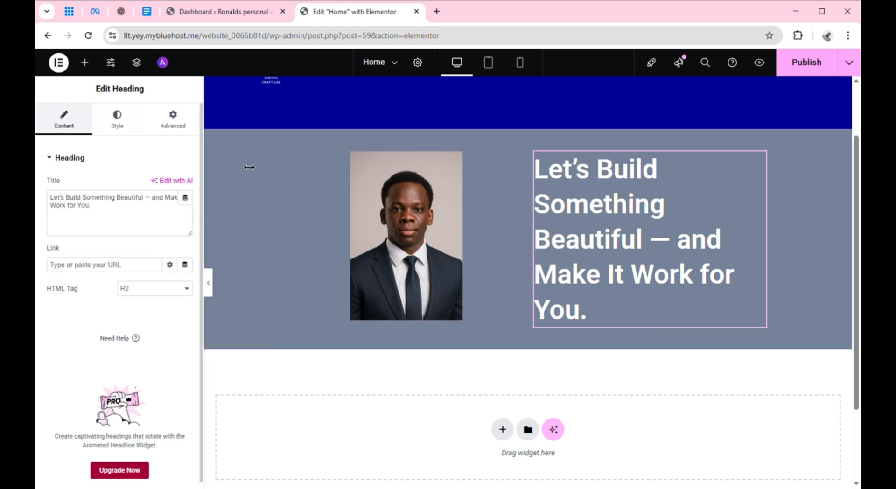
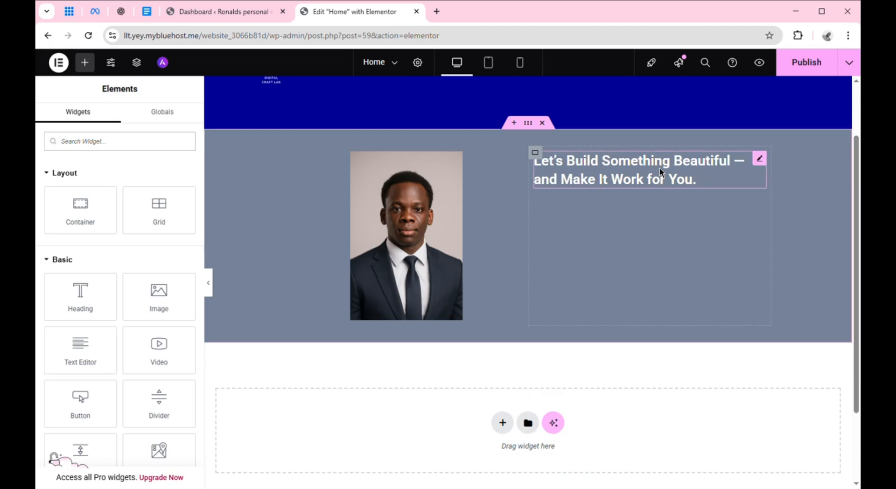
Add a Text Editor widget directly below the headline in the column beside the portrait.
left_click(145, 13)
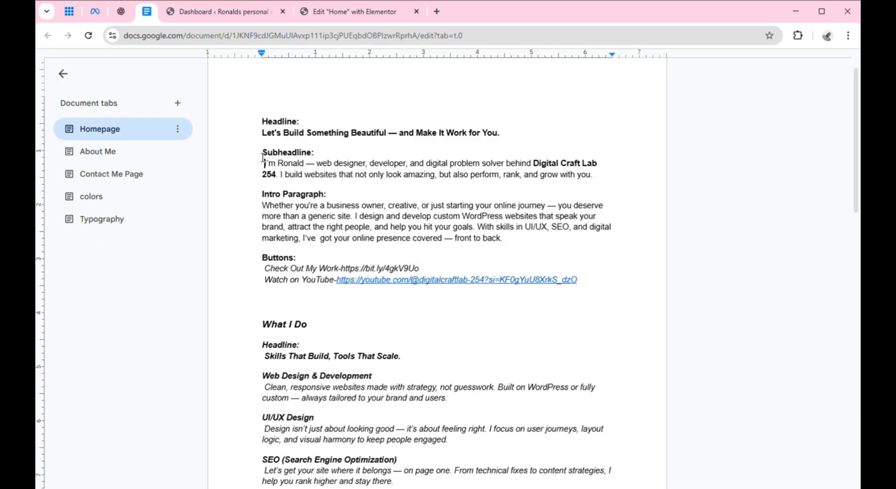
left_click(351, 14)
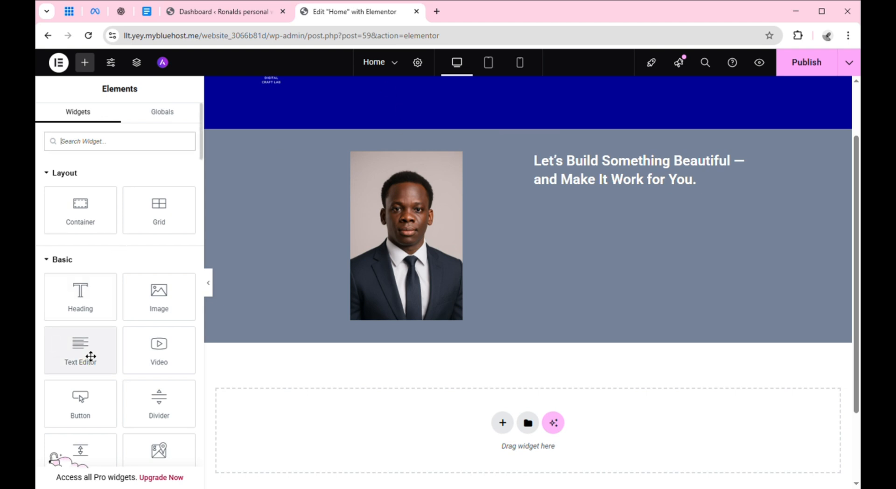
left_click_drag(91, 357, 607, 188)
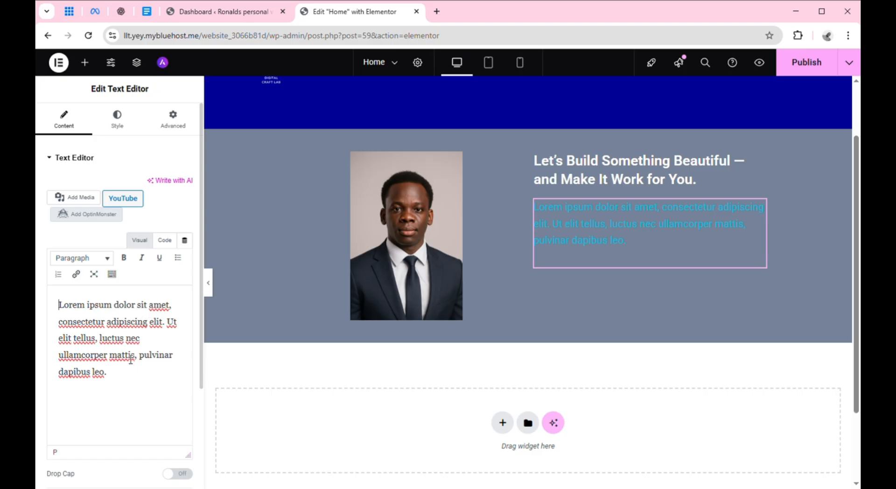
Copy the Subheadline paragraph from the Google Docs Homepage tab and replace the Elementor text editor's placeholder text with it.
left_click(151, 14)
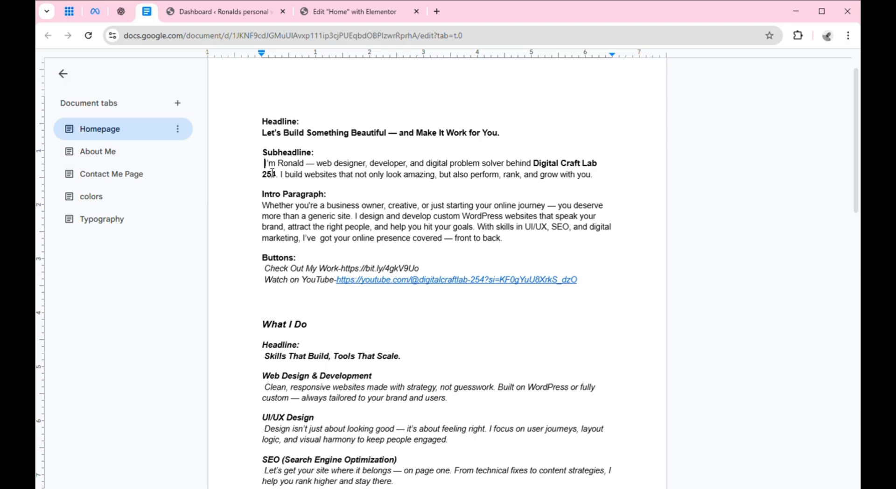
left_click_drag(264, 163, 605, 186)
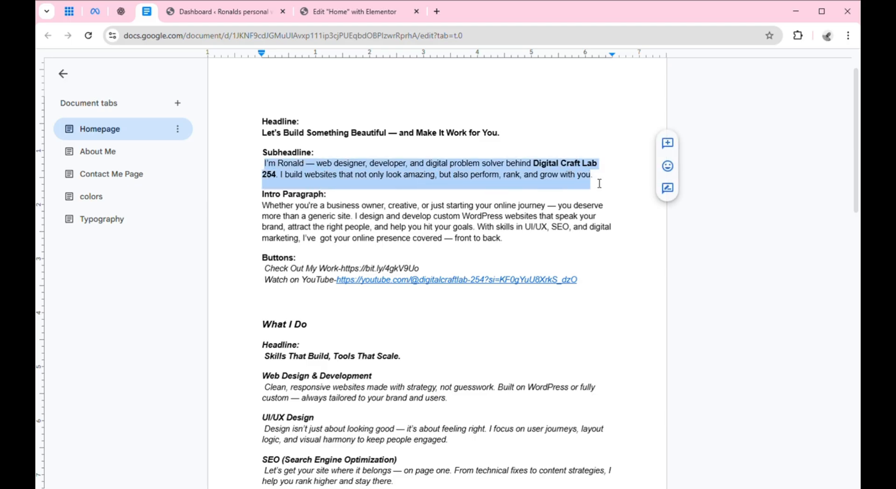
right_click(544, 164)
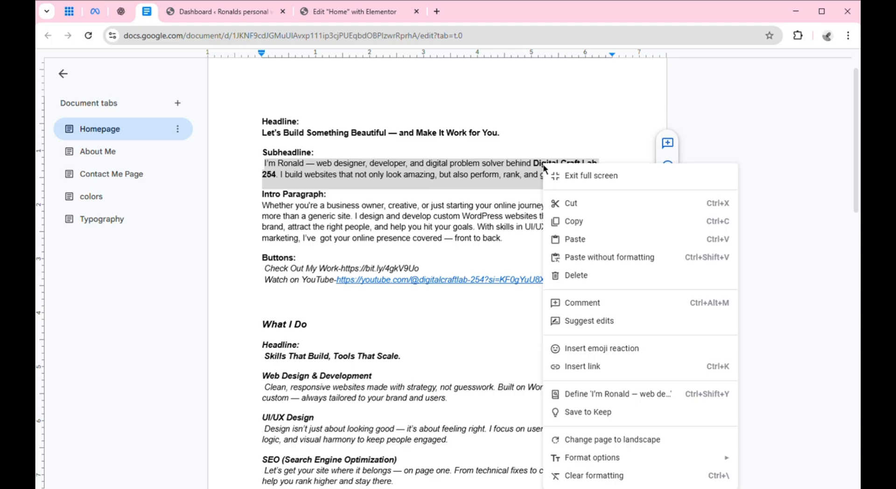
left_click(575, 222)
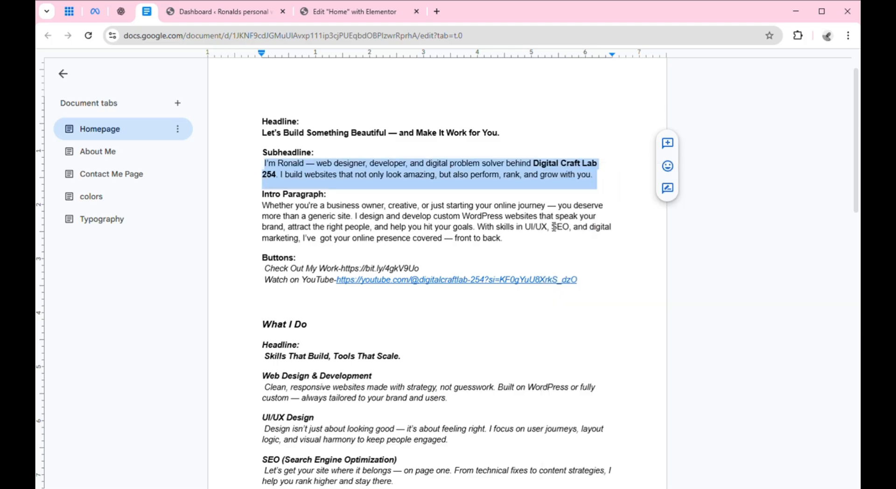
left_click(364, 11)
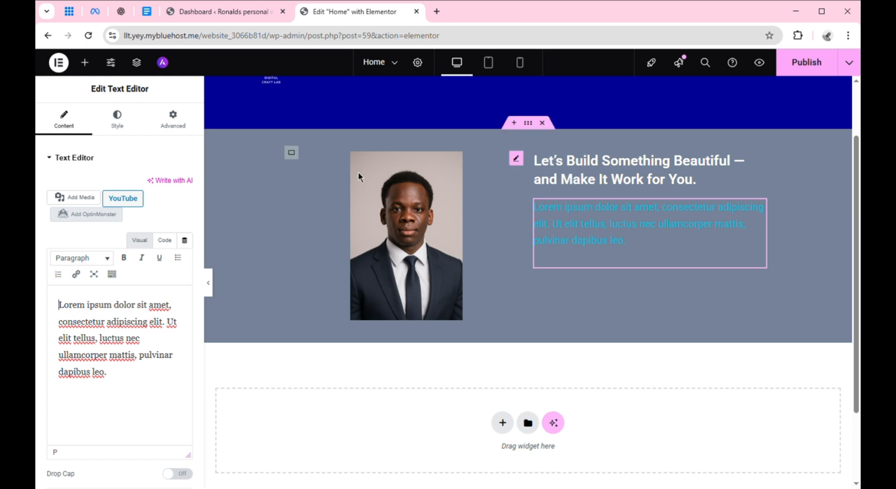
key("ctrl+a")
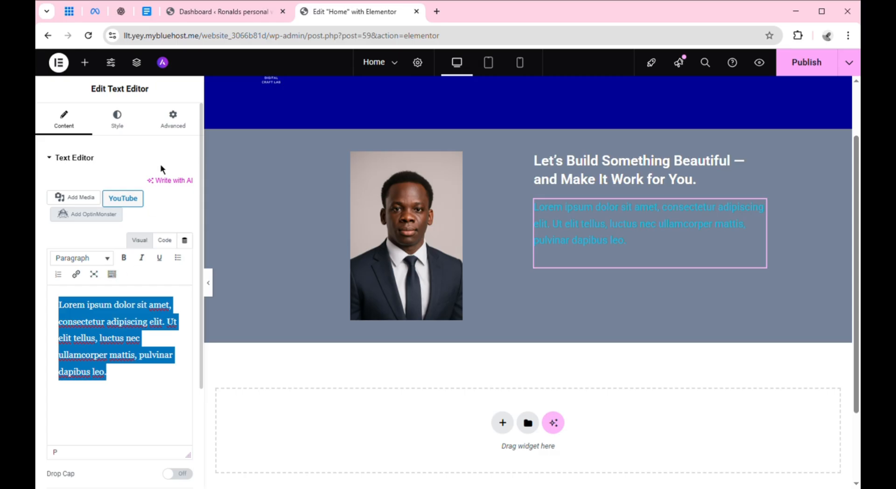
key("ctrl+v")
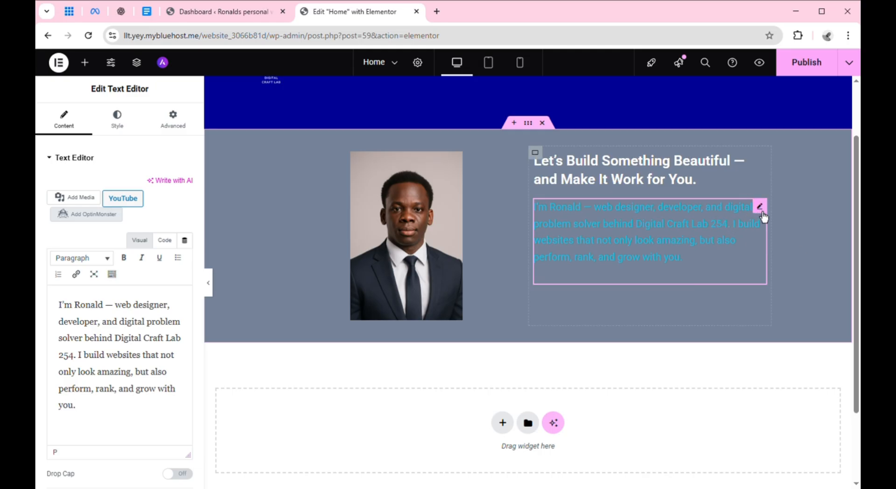
Set the subheadline paragraph's text color to the global Accent color and publish the Home page.
left_click(122, 136)
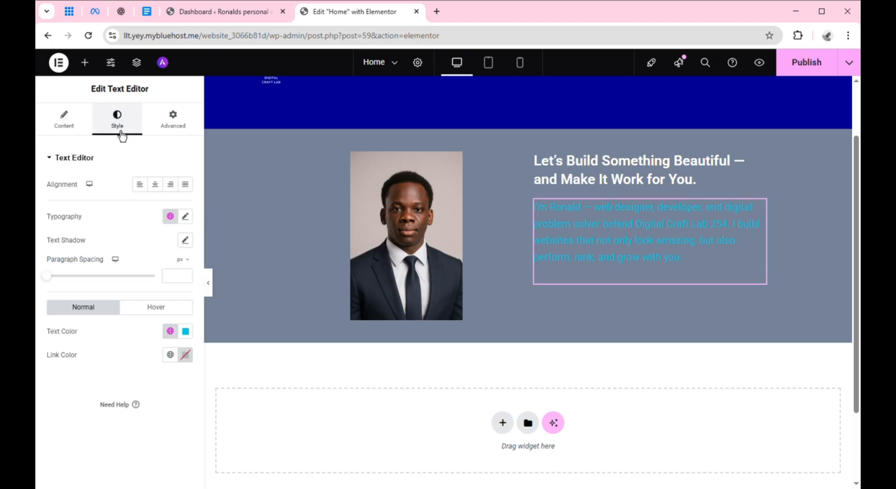
left_click(170, 332)
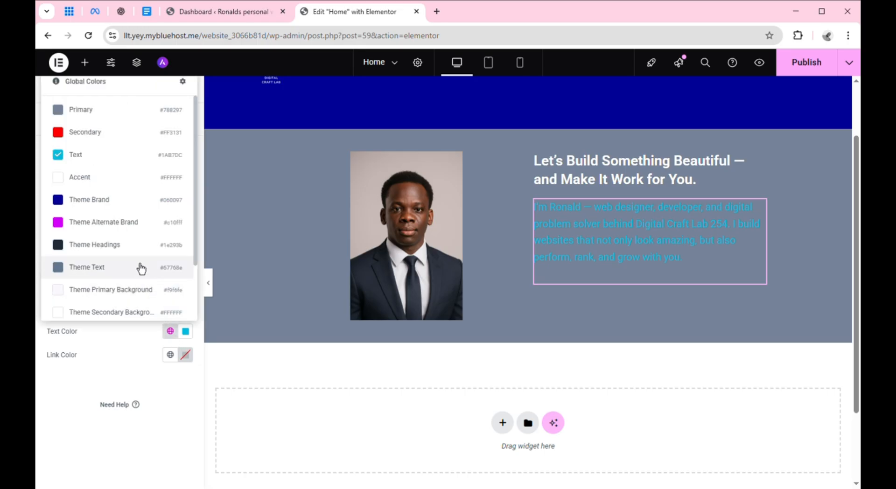
left_click(113, 183)
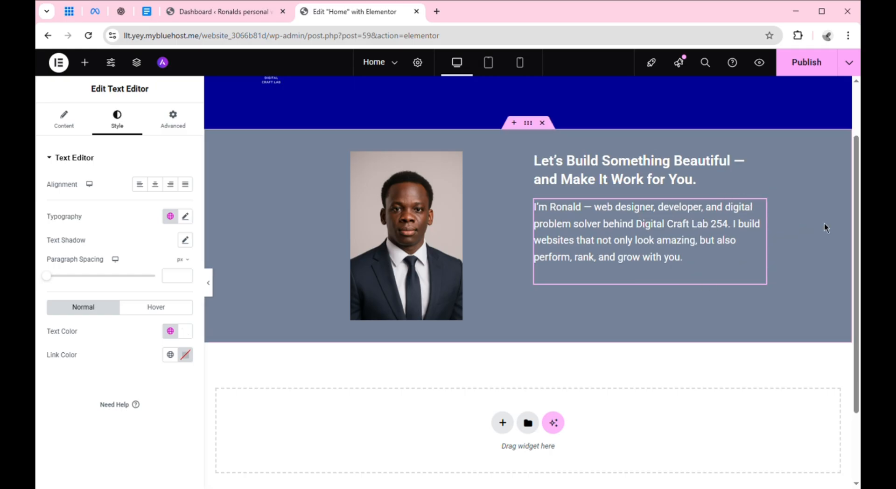
left_click_drag(859, 229, 860, 204)
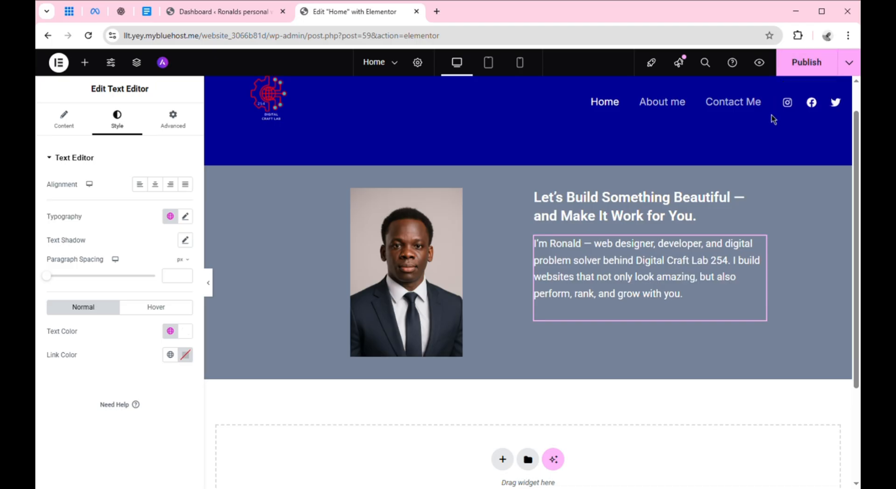
left_click(789, 68)
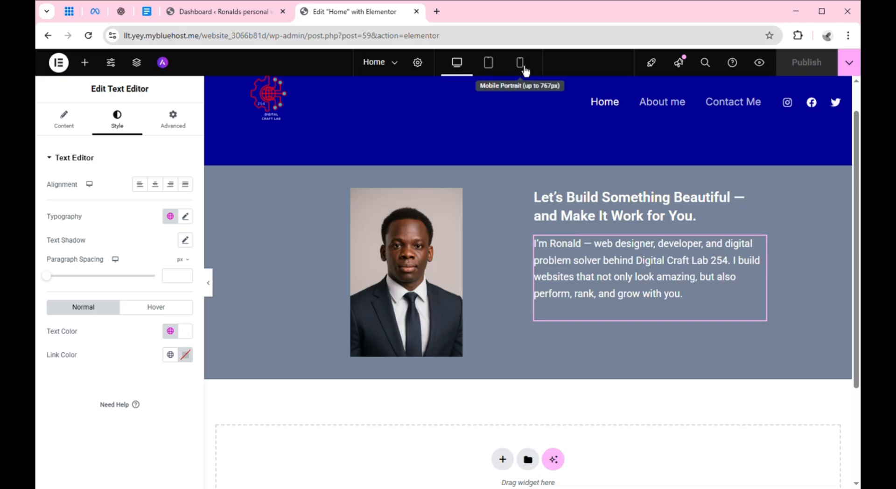
Preview the Home page in tablet view and check the layout of the portrait, headline and paragraph.
left_click(493, 70)
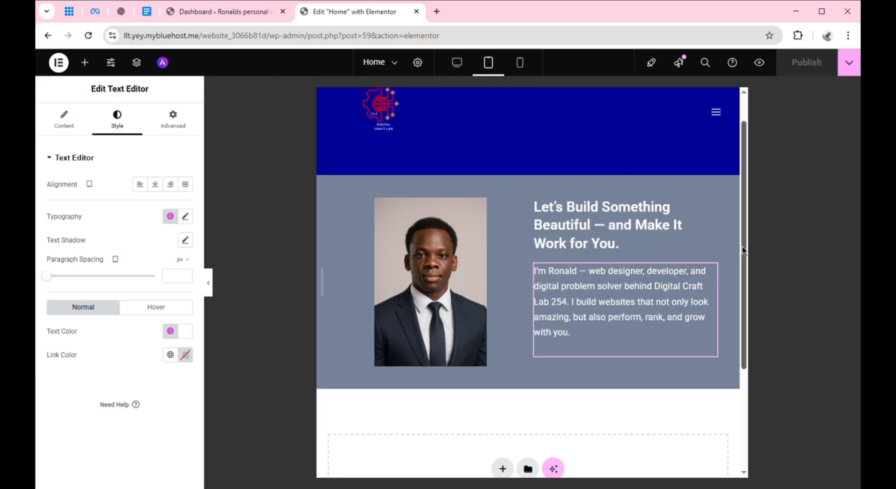
scroll(743, 251, "down", 3)
scroll(747, 233, "up", 4)
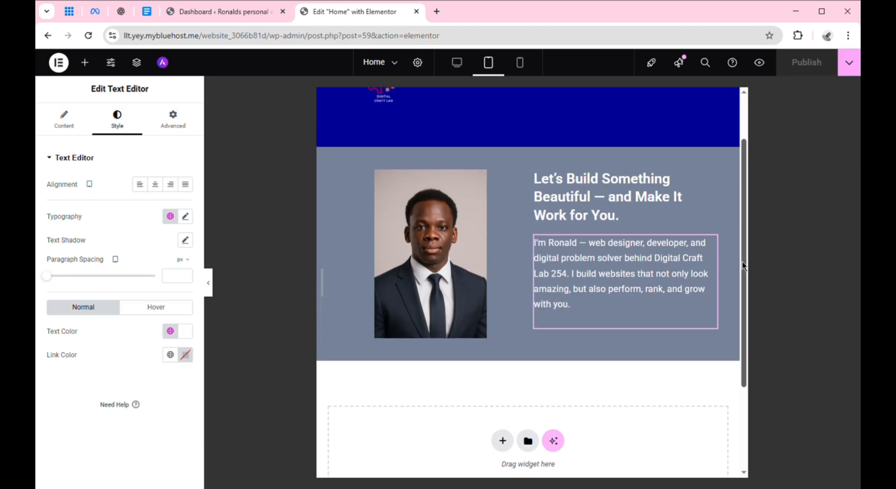
Check the layout of the portrait, headline and paragraph in tablet and mobile views, and return to desktop view.
scroll(750, 219, "down", 3)
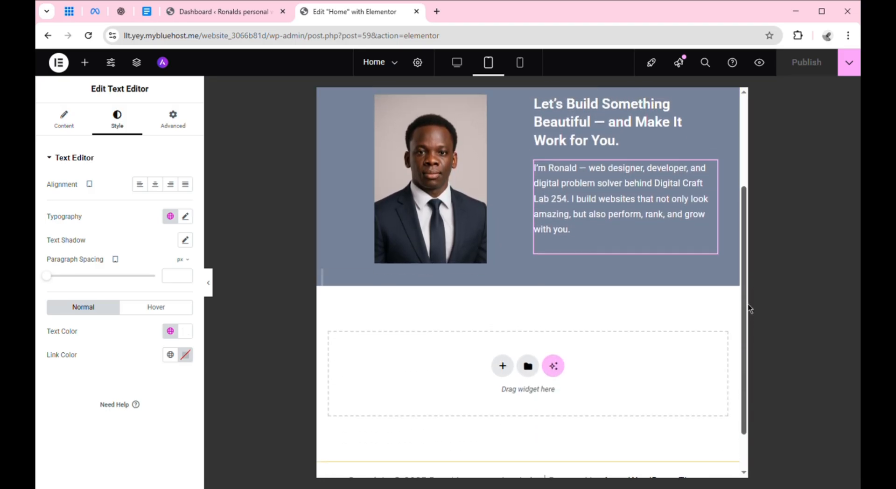
scroll(757, 281, "up", 3)
left_click_drag(767, 231, 766, 235)
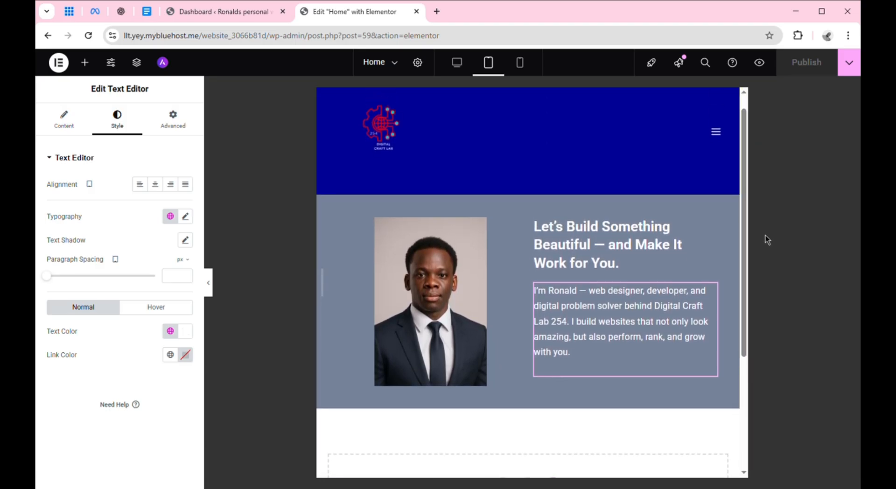
left_click(525, 67)
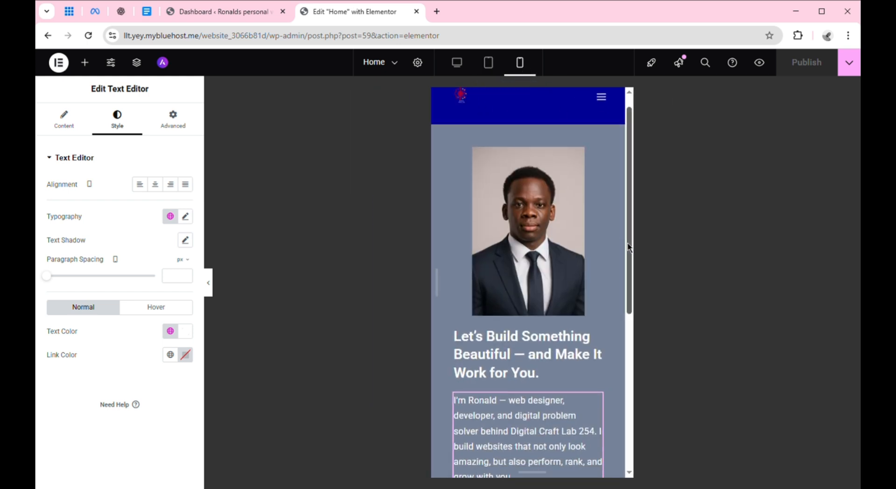
left_click_drag(628, 248, 640, 302)
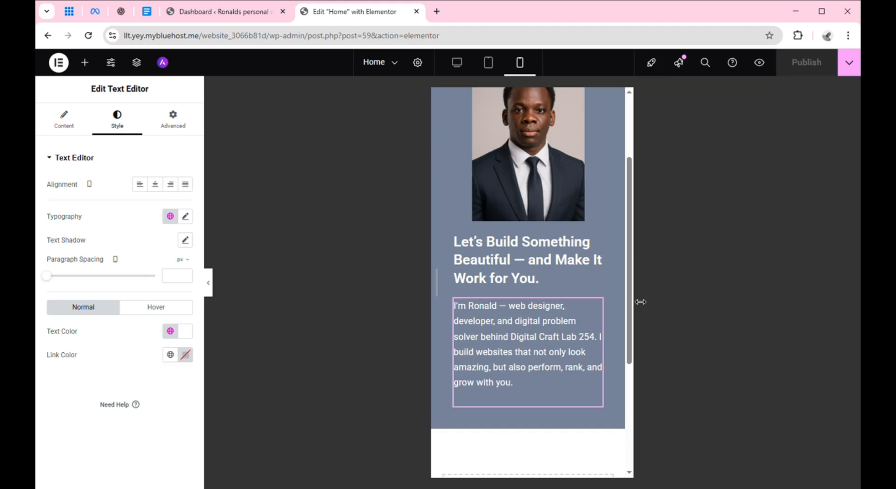
left_click_drag(631, 292, 640, 313)
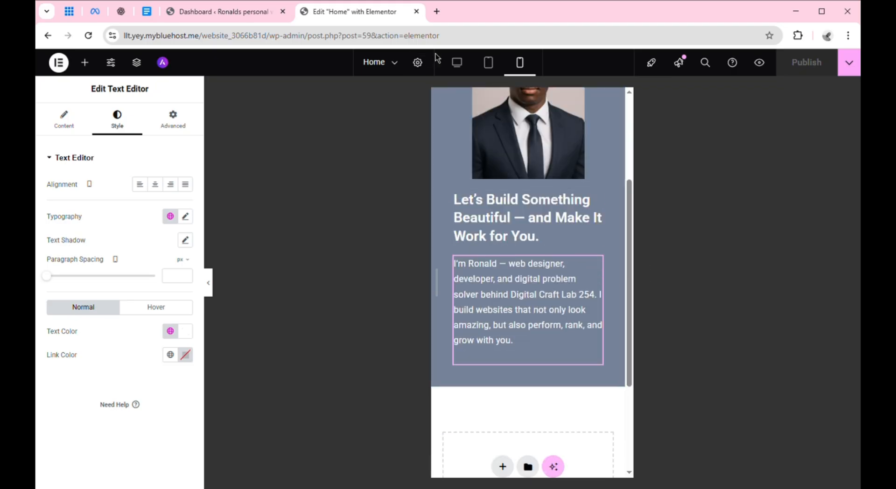
left_click(471, 70)
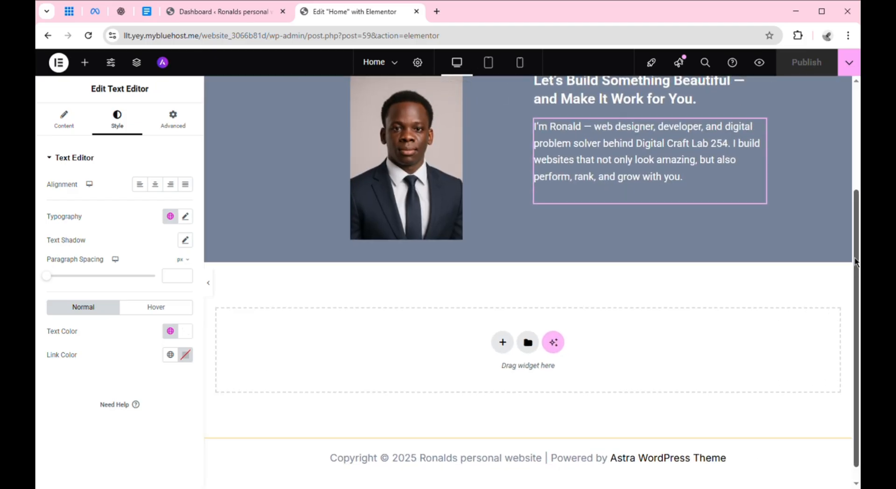
left_click_drag(857, 262, 859, 213)
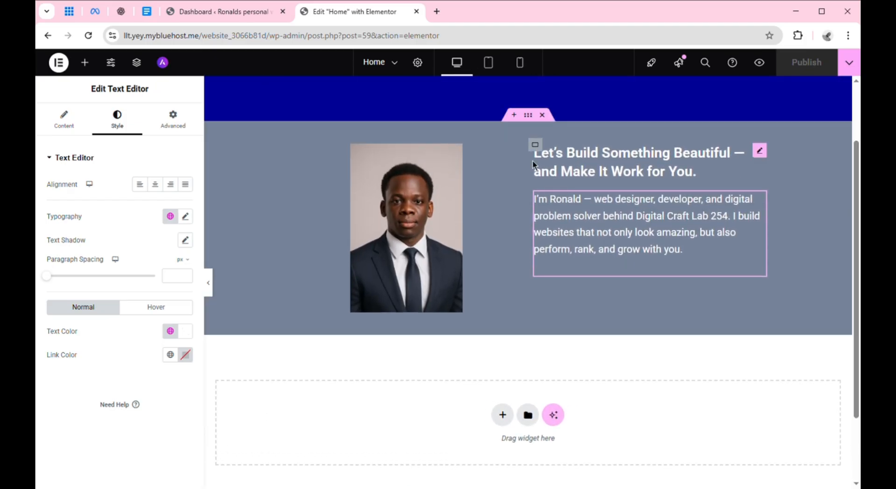
Review the Intro Paragraph copy in Google Docs and duplicate the container holding the portrait, headline and subheadline in Elementor.
left_click(147, 12)
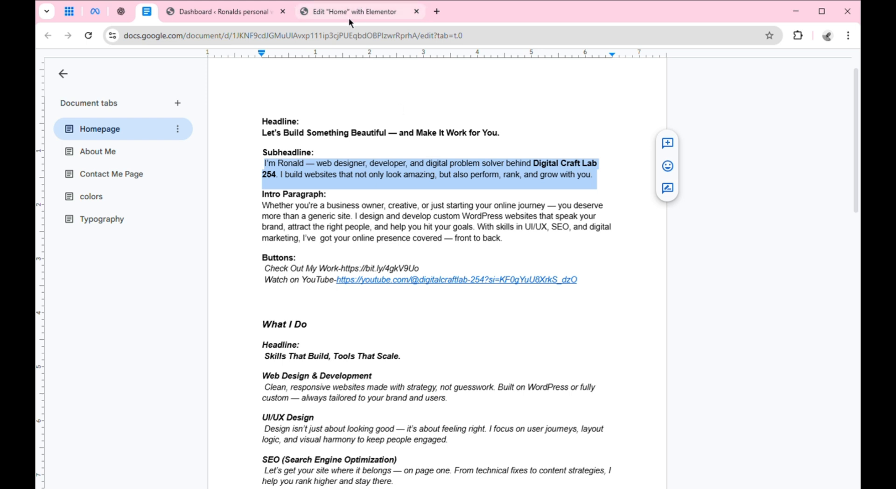
left_click(370, 14)
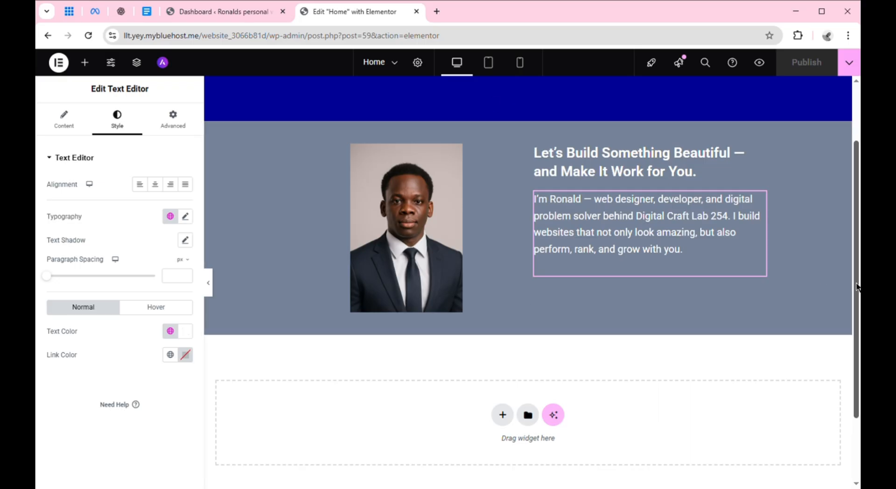
scroll(855, 289, "down", 1)
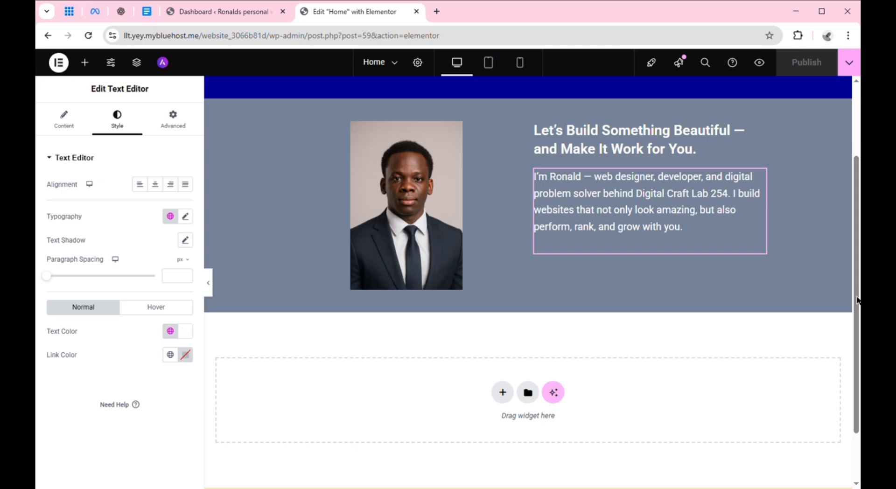
left_click_drag(858, 299, 858, 230)
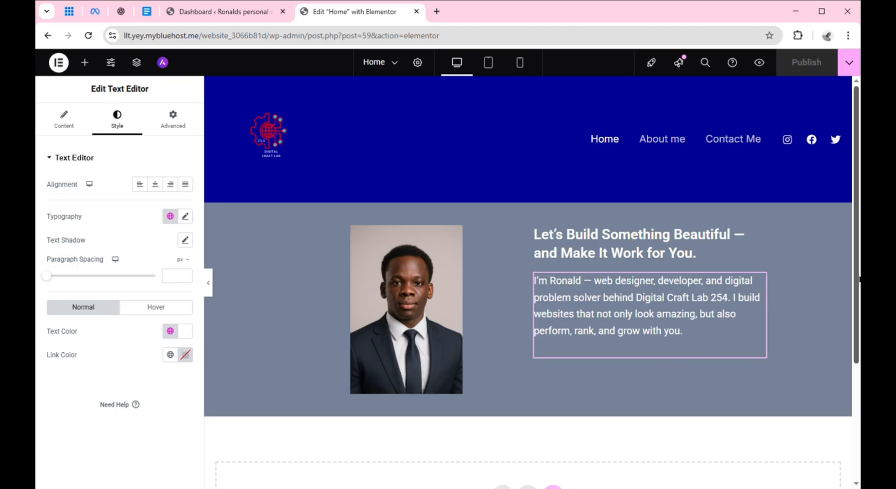
left_click_drag(860, 280, 859, 310)
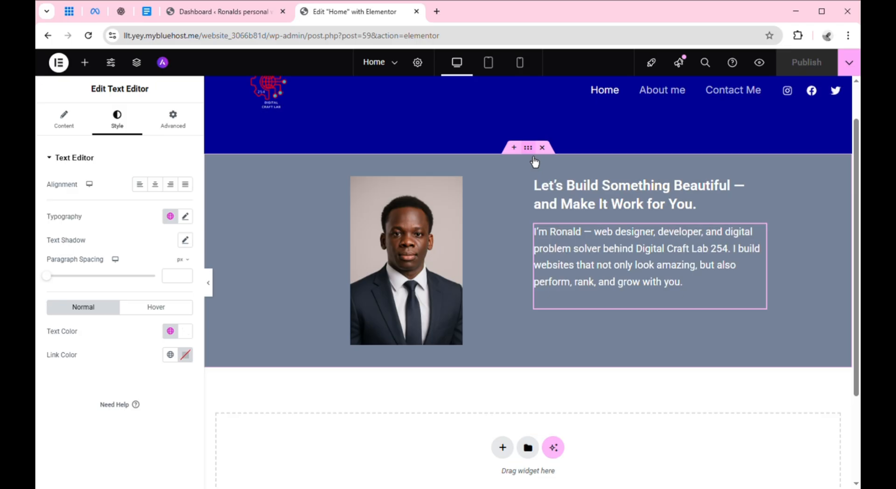
right_click(528, 155)
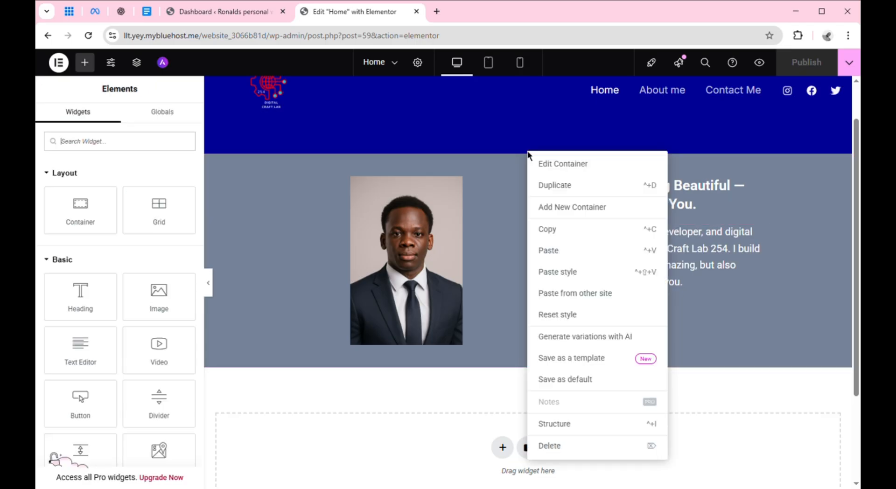
left_click(560, 191)
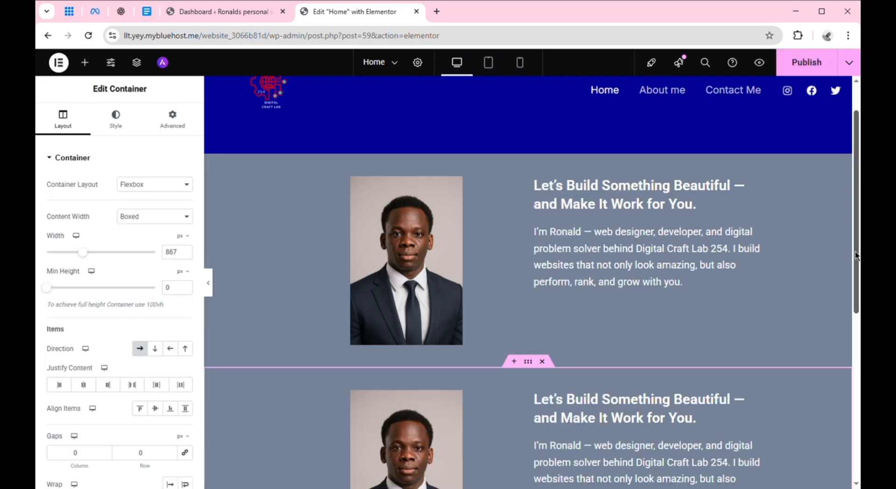
Delete the column containing the portrait from the duplicated container, keeping its headline and paragraph column.
left_click_drag(858, 258, 857, 320)
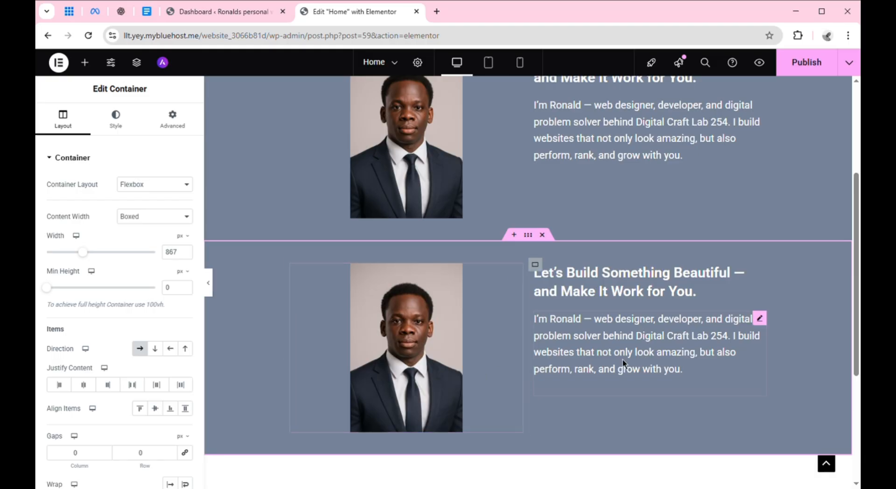
left_click(145, 15)
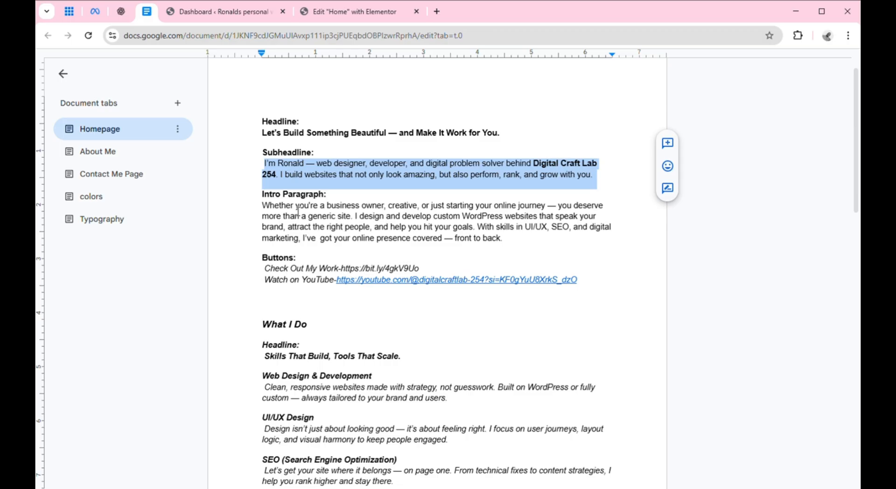
left_click(317, 12)
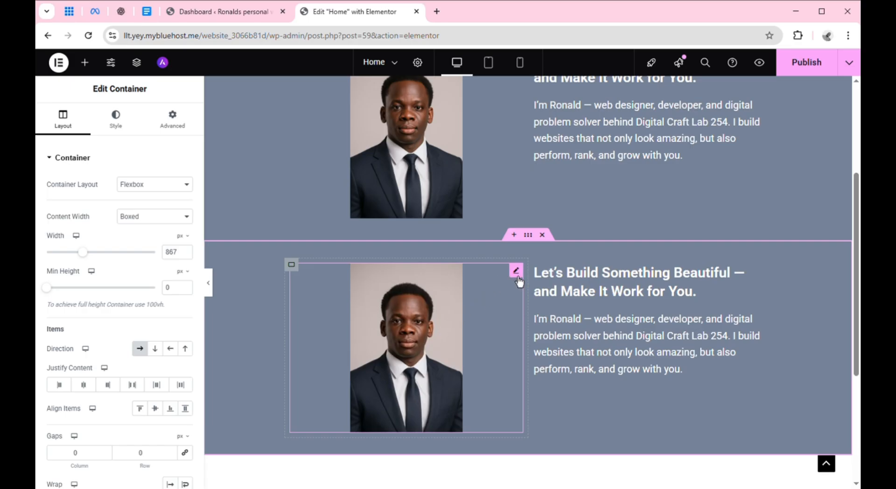
right_click(299, 277)
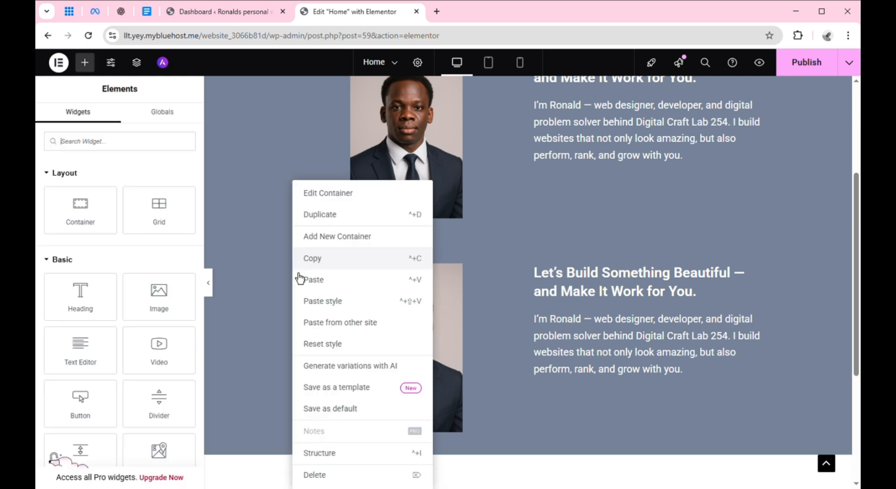
left_click(380, 481)
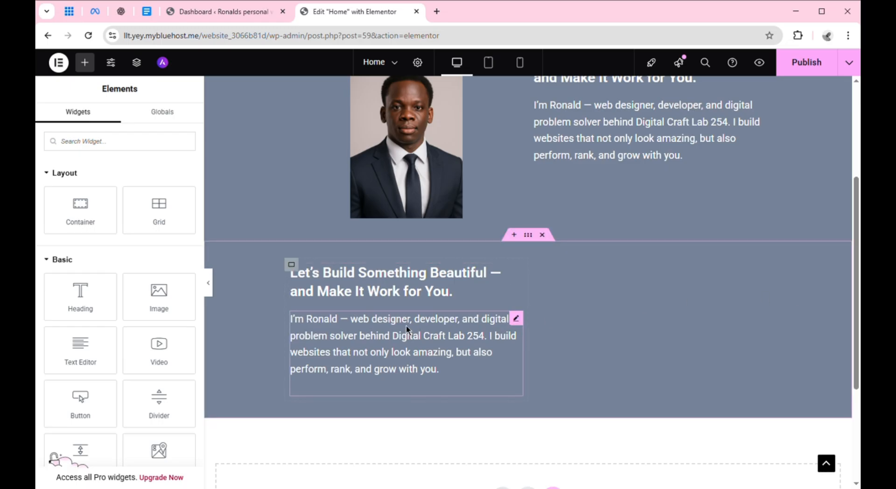
Set the duplicated container's boxed content width to 1055 px.
left_click(534, 248)
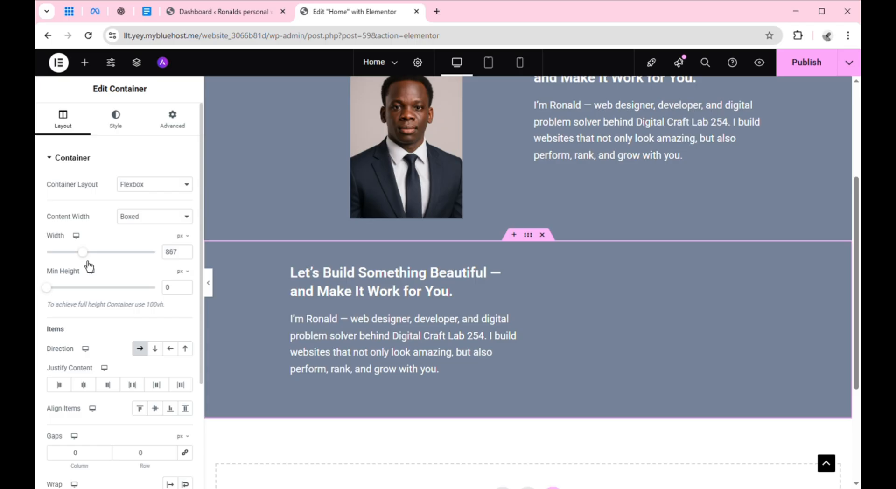
left_click_drag(89, 267, 156, 264)
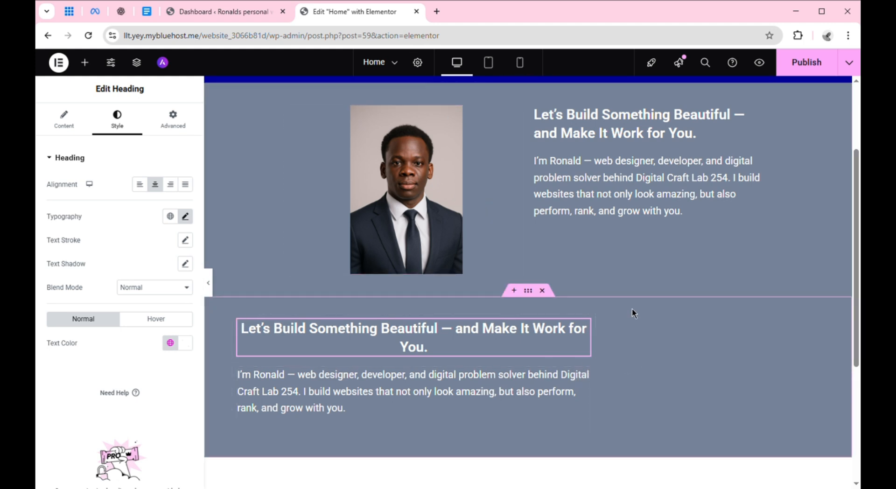
left_click(532, 303)
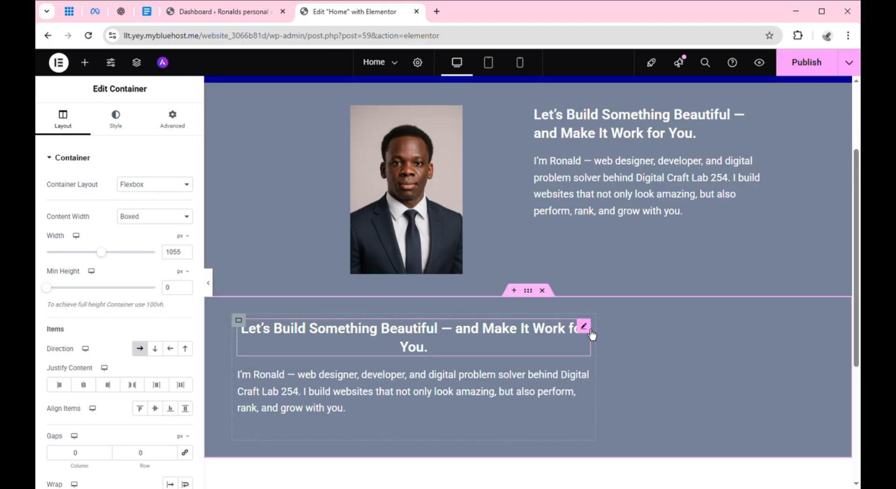
Delete the headline from the duplicated container and widen the remaining paragraph column to span nearly the container's full content width.
right_click(592, 335)
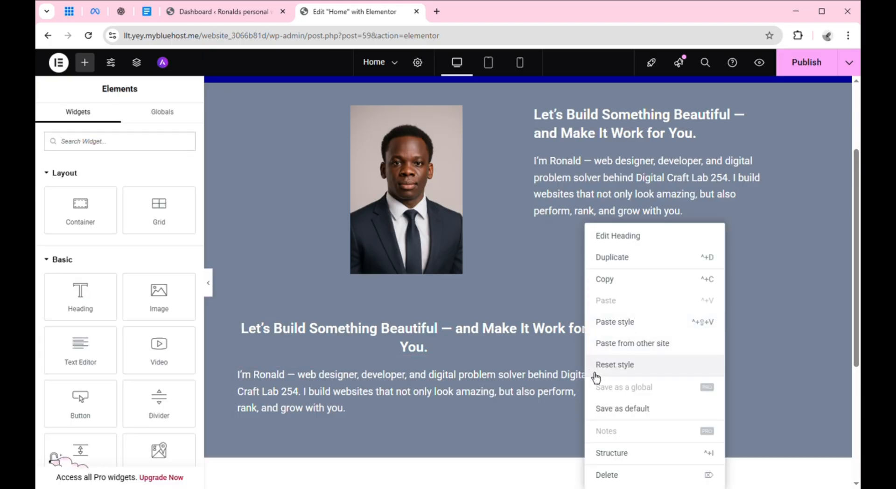
left_click(620, 477)
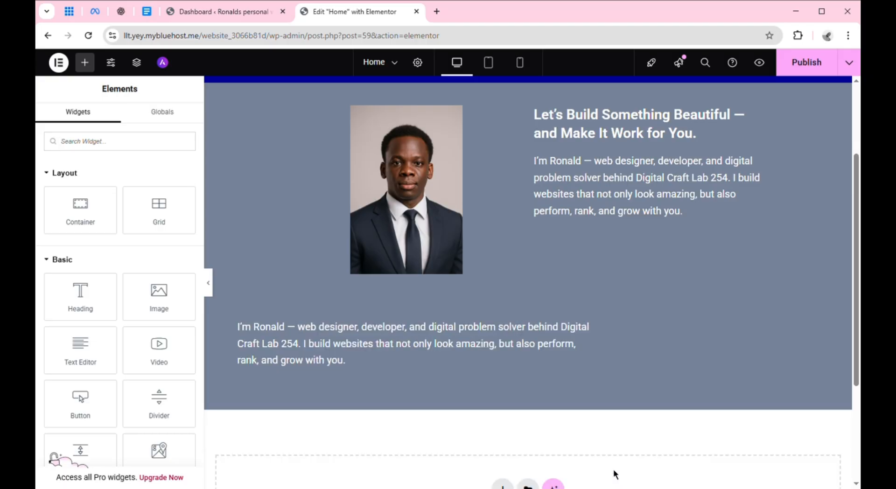
left_click(556, 346)
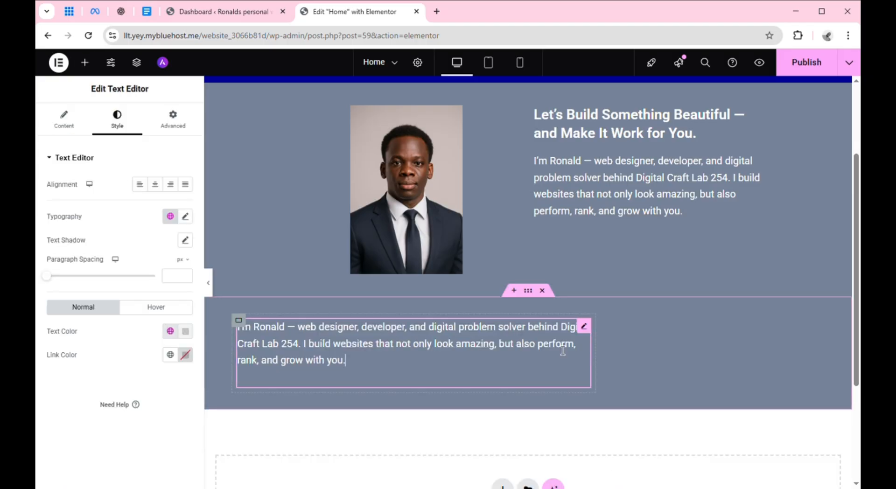
left_click(604, 355)
left_click_drag(613, 347, 828, 355)
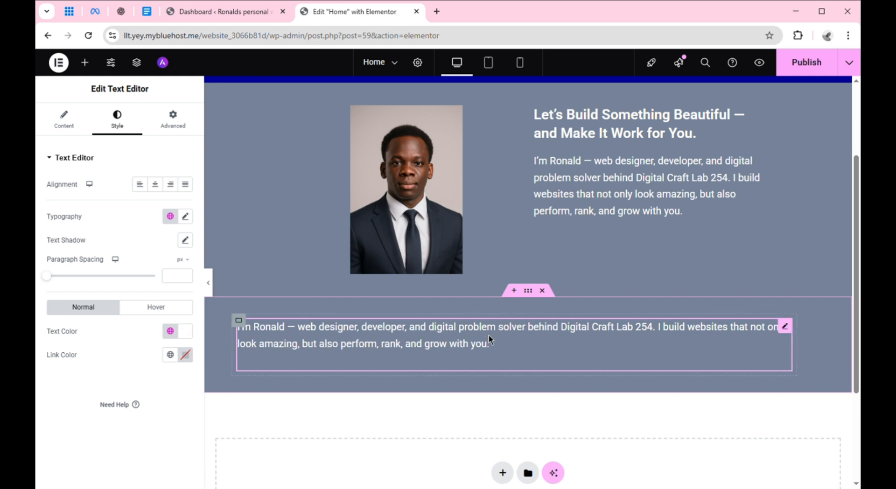
Copy the Intro Paragraph text from the Google Docs Homepage tab and replace the duplicated container's paragraph with it in Elementor.
left_click(147, 12)
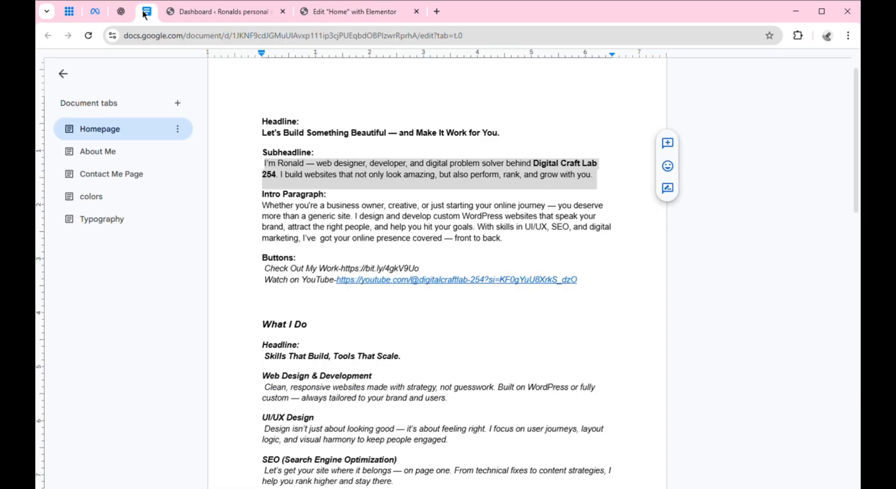
left_click(272, 211)
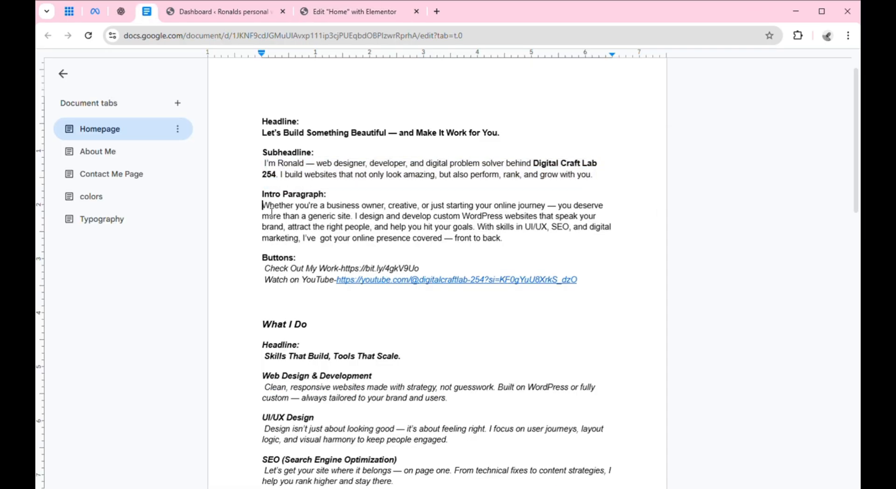
left_click_drag(272, 212, 525, 258)
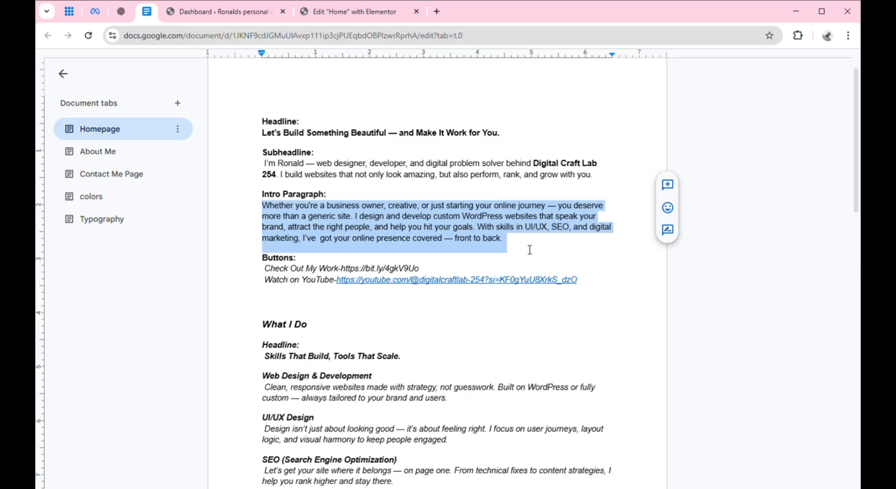
right_click(471, 225)
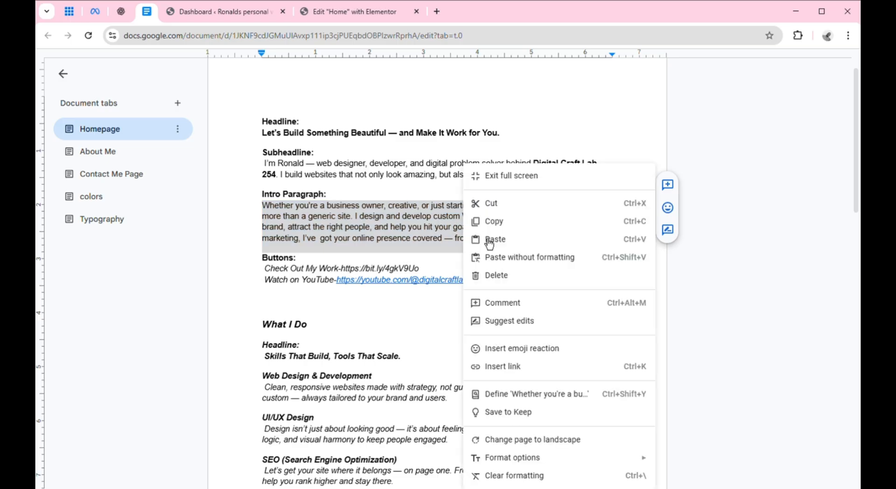
left_click(504, 223)
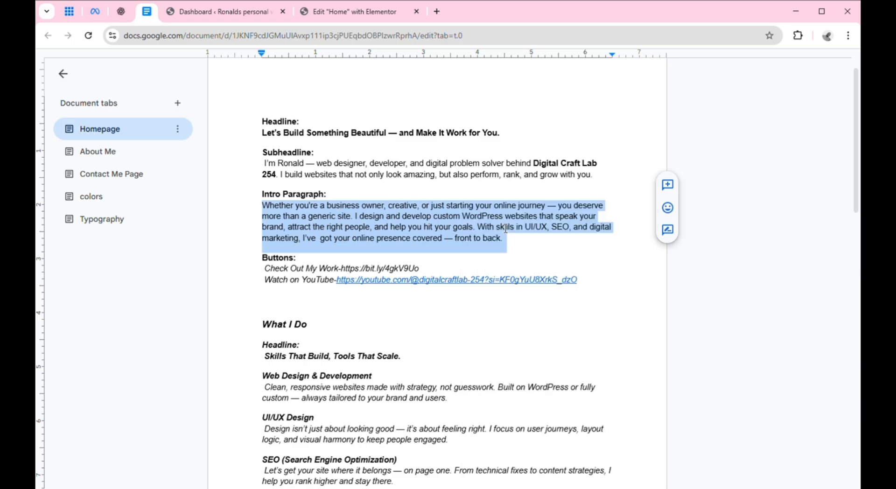
left_click(360, 16)
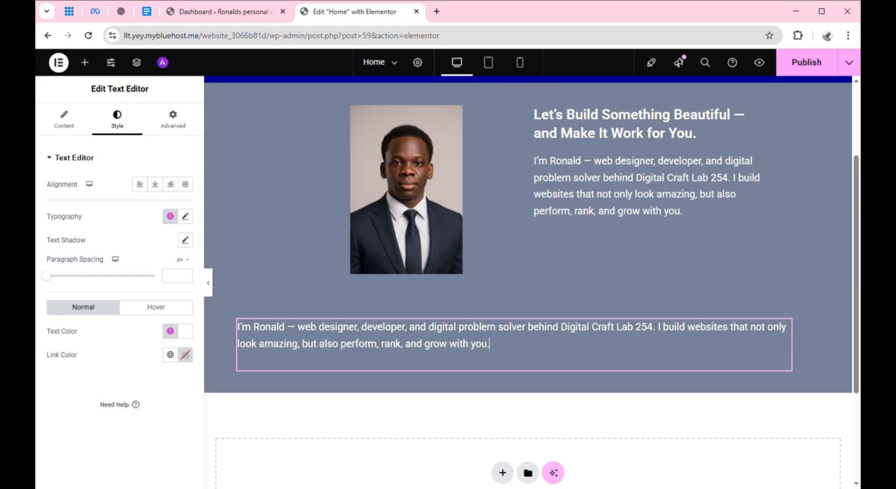
left_click(70, 138)
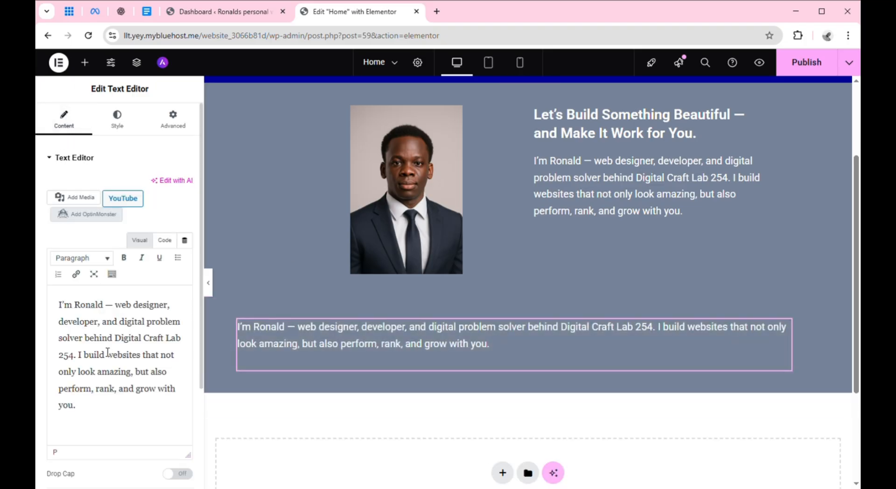
key("ctrl+a")
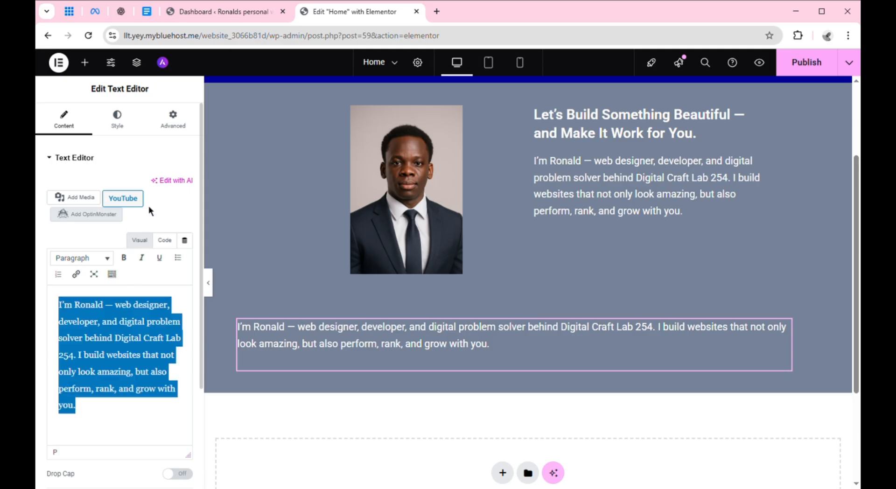
key("ctrl+v")
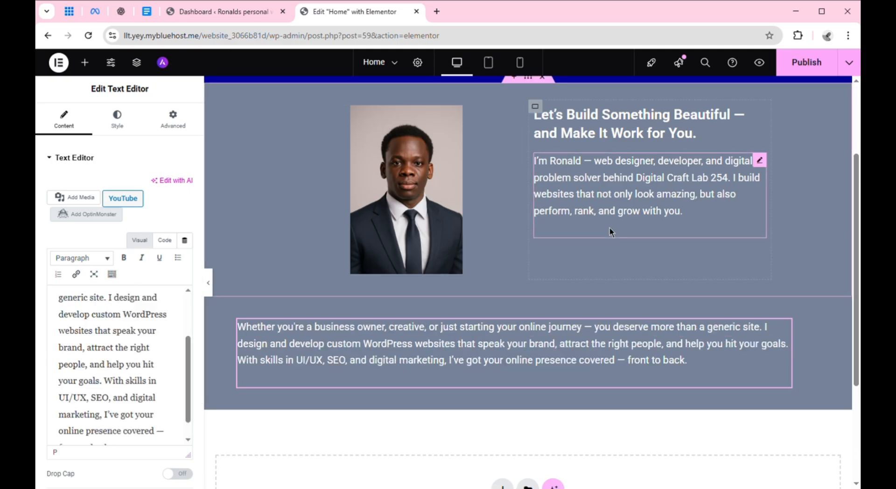
Examine how the portrait section and intro paragraph lay out in desktop, tablet and mobile views.
scroll(858, 270, "down", 2)
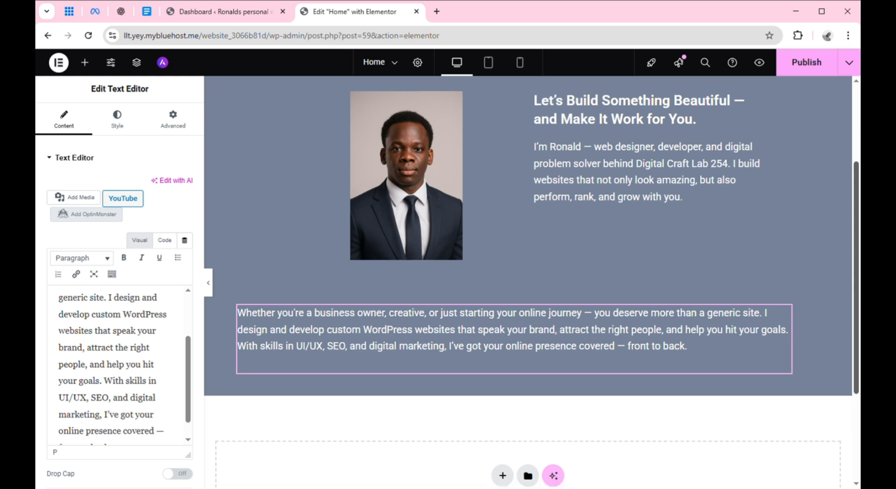
scroll(850, 264, "up", 2)
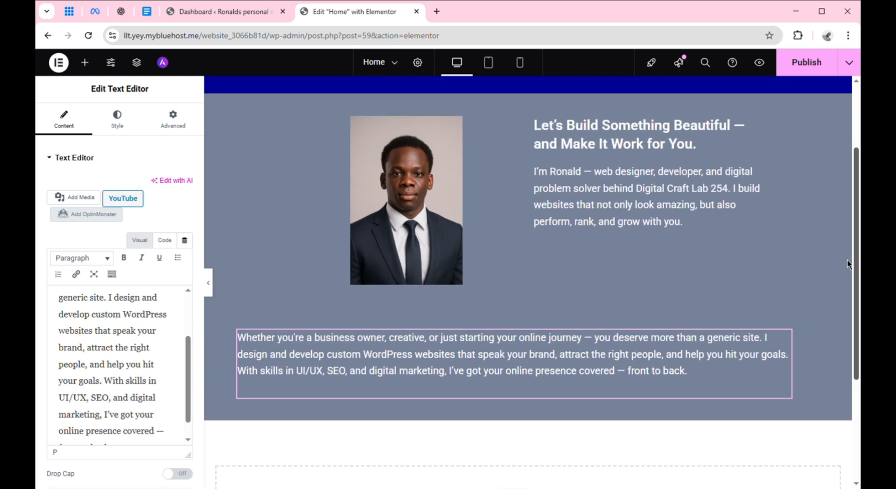
scroll(848, 259, "up", 1)
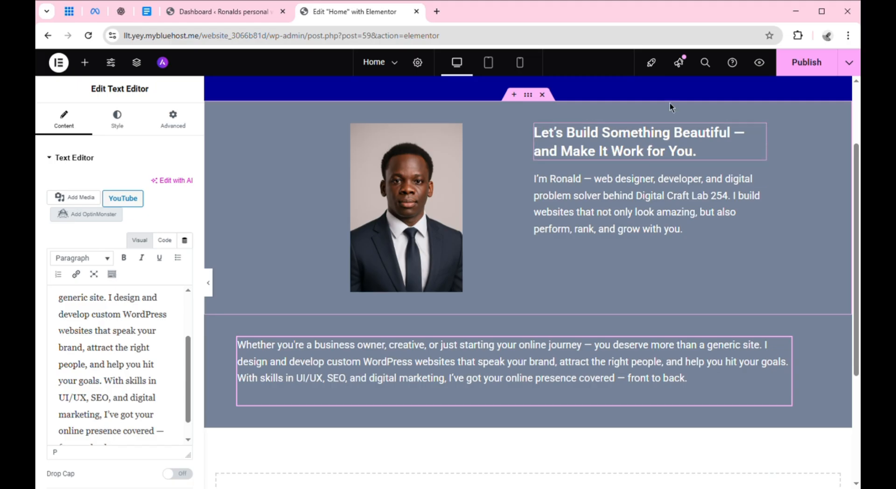
left_click(497, 74)
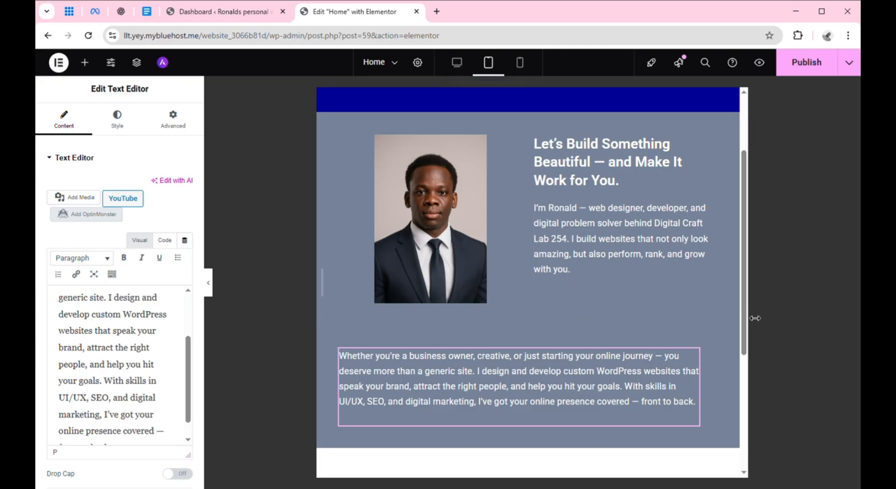
mouse_move(745, 308)
left_mouse_down()
mouse_move(747, 364)
mouse_move(744, 298)
left_mouse_up()
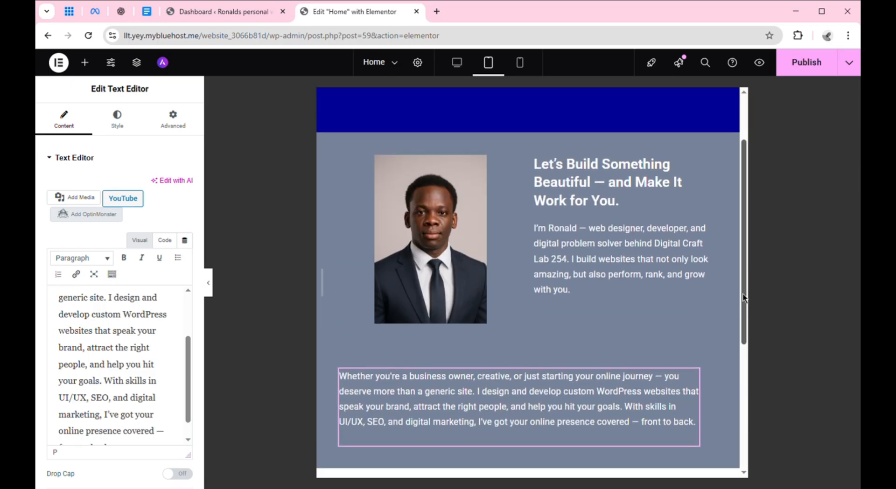
left_click(530, 75)
scroll(586, 200, "down", 5)
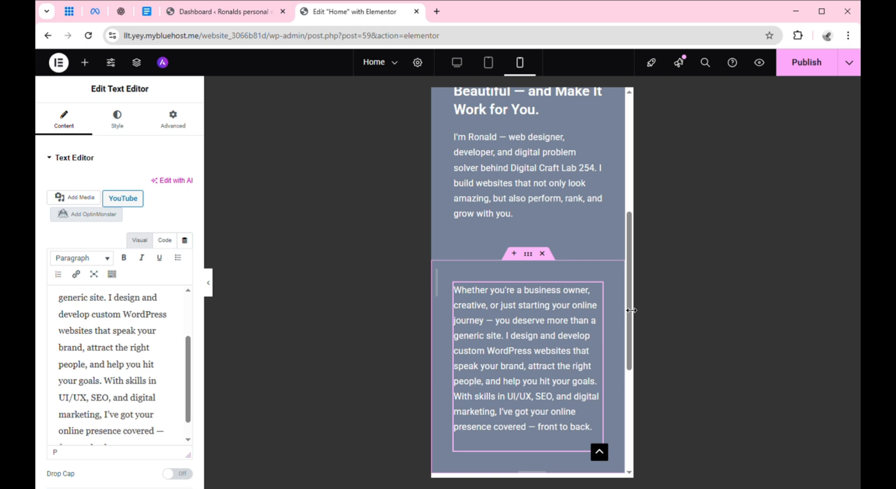
scroll(630, 308, "up", 2)
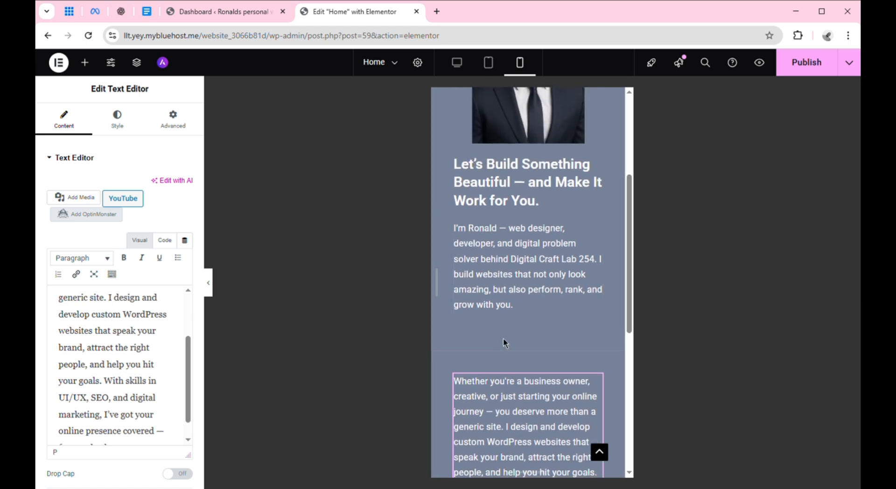
Unlink the intro paragraph container's margin values in mobile view and set its top margin to -50 px.
left_click(536, 359)
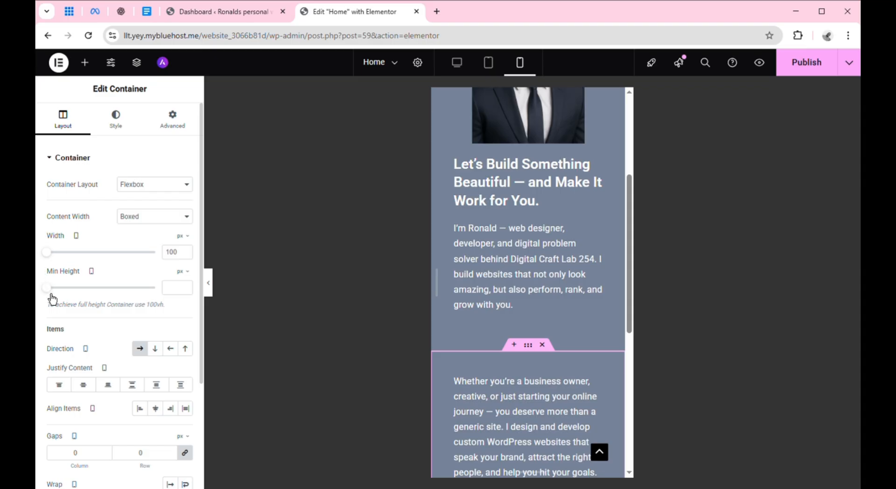
mouse_move(52, 298)
left_mouse_down()
mouse_move(61, 299)
mouse_move(48, 300)
left_mouse_up()
left_click(177, 126)
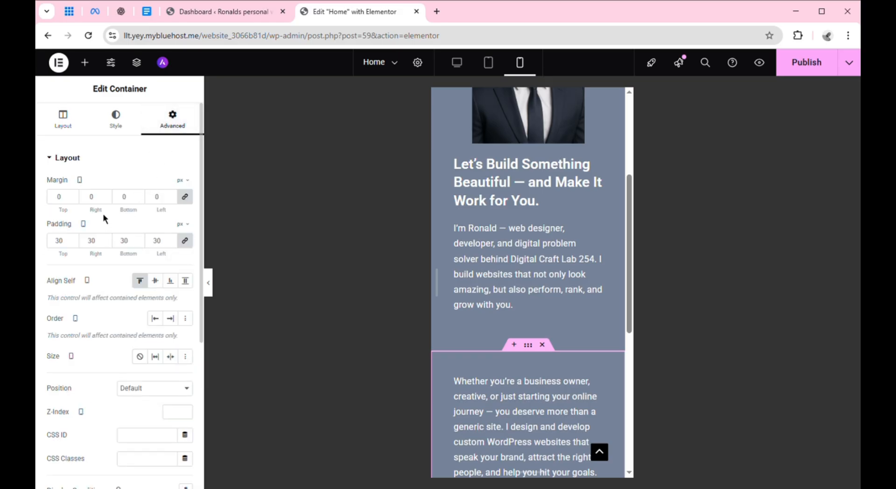
left_click(186, 197)
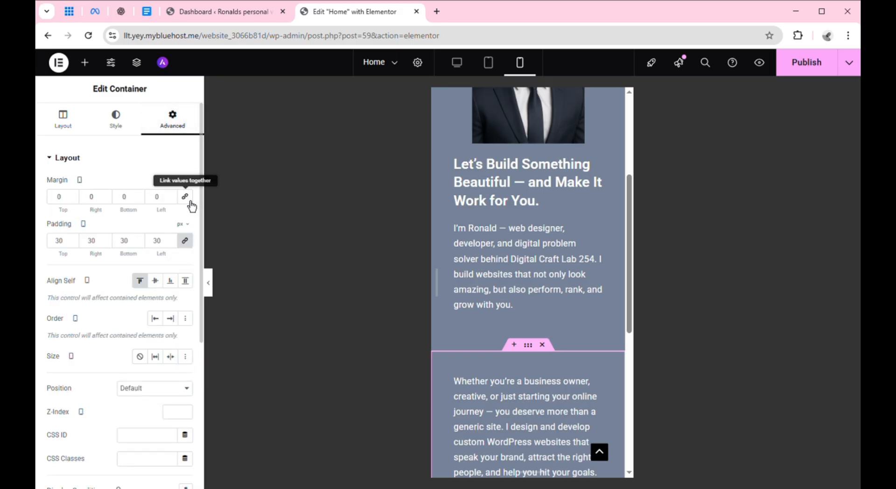
left_click(73, 195)
left_click(73, 195)
left_click(74, 195)
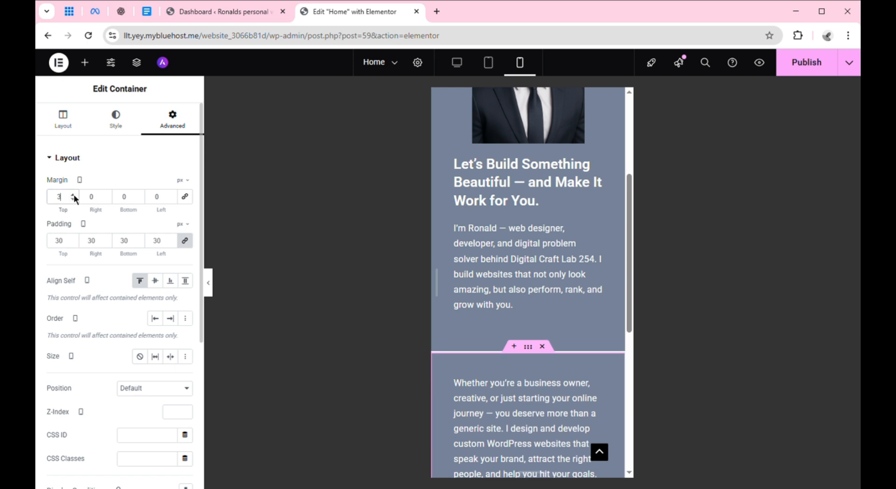
left_click(74, 199)
left_click(73, 200)
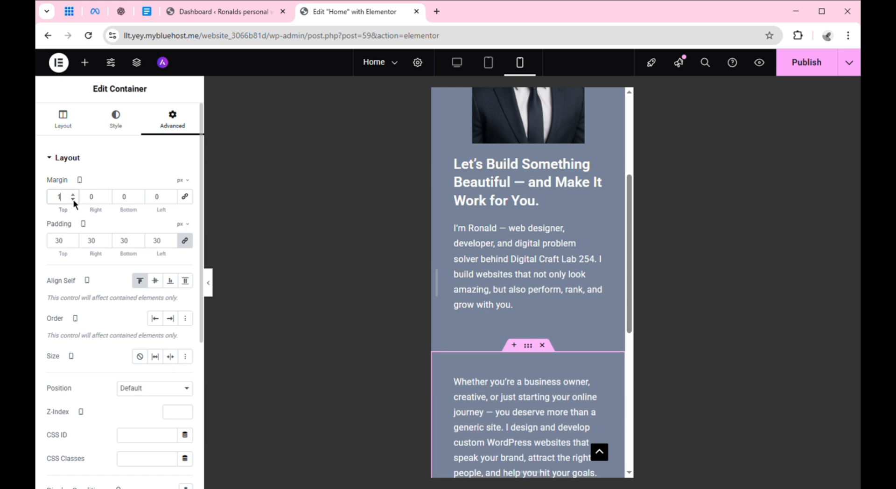
left_click(74, 200)
left_click(73, 200)
left_click(74, 200)
left_click(74, 200)
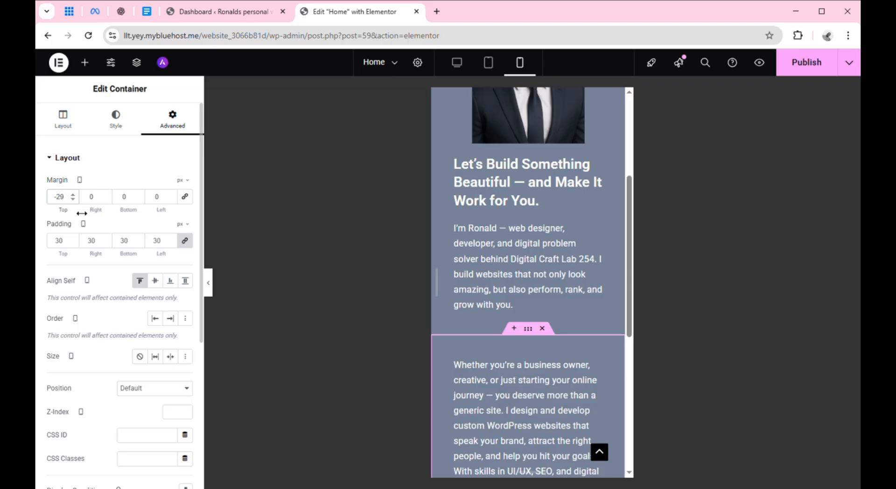
left_click(73, 200)
left_click(73, 199)
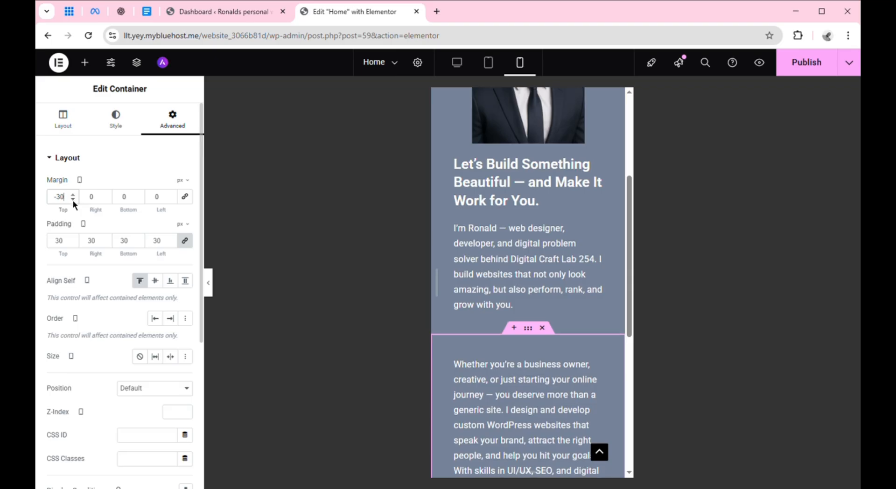
left_click(73, 199)
left_click(73, 200)
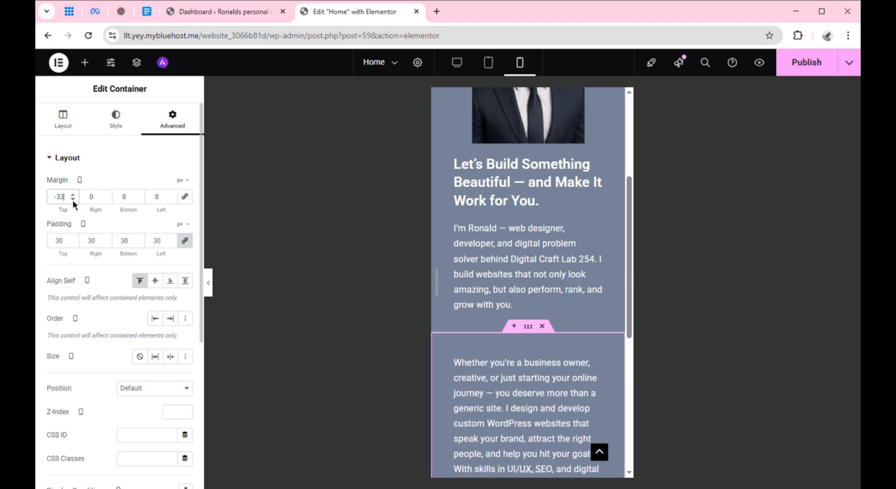
left_click(72, 200)
left_click(72, 199)
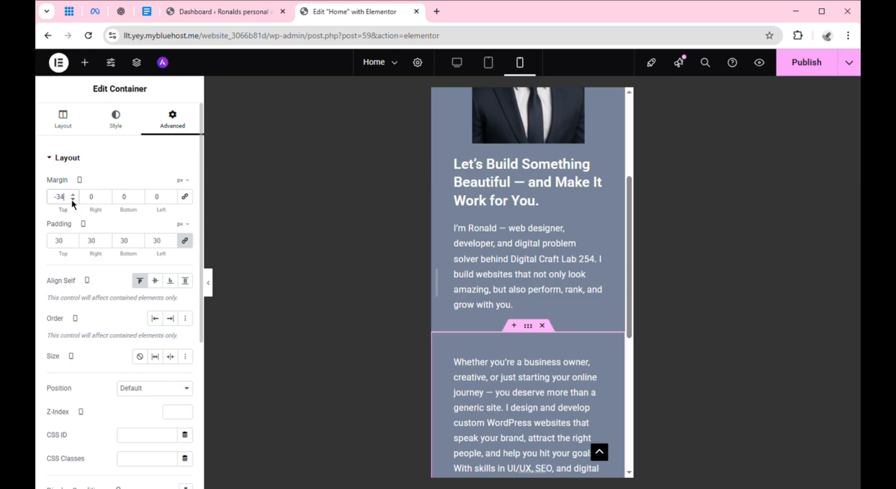
left_click(72, 200)
left_click(72, 199)
left_click(72, 199)
left_click(72, 199)
left_click(72, 199)
left_click(72, 199)
left_click(72, 200)
left_click(73, 200)
left_click(73, 199)
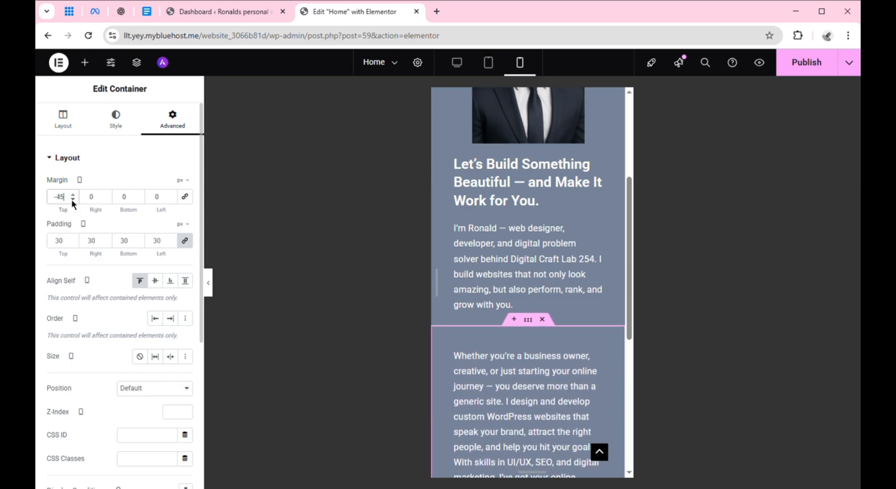
left_click(72, 200)
left_click(73, 200)
left_click(72, 200)
left_click(72, 200)
left_click(72, 200)
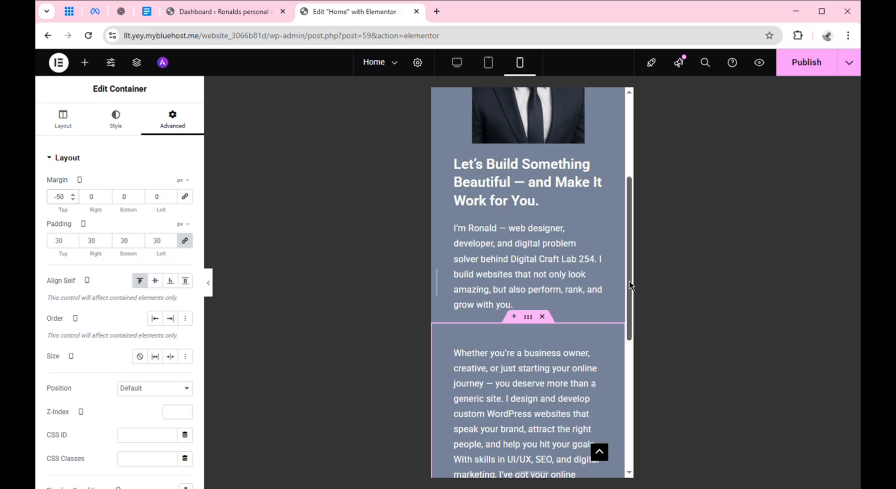
Check the Home page layout in tablet, desktop and mobile views and publish the page.
left_click_drag(642, 293, 641, 317)
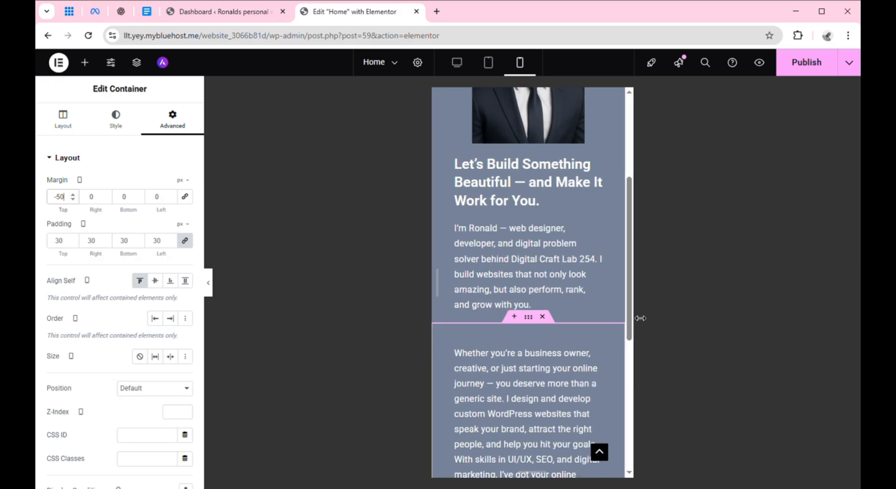
left_click(497, 74)
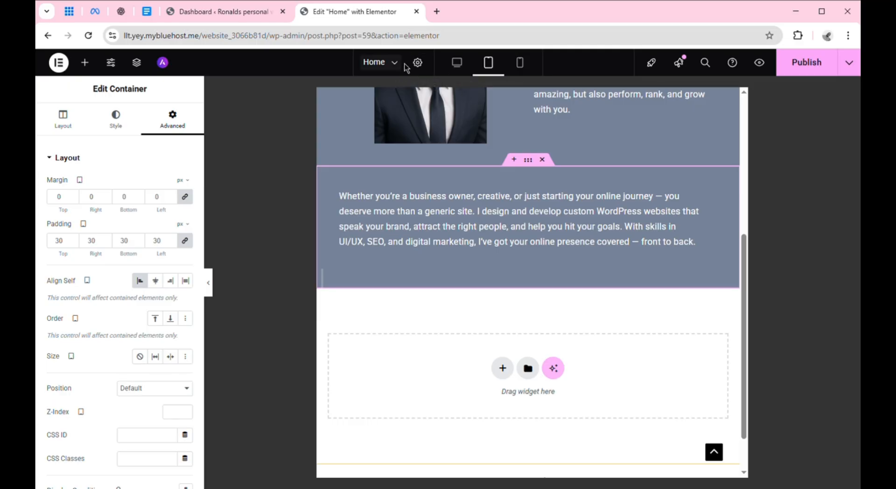
left_click(458, 66)
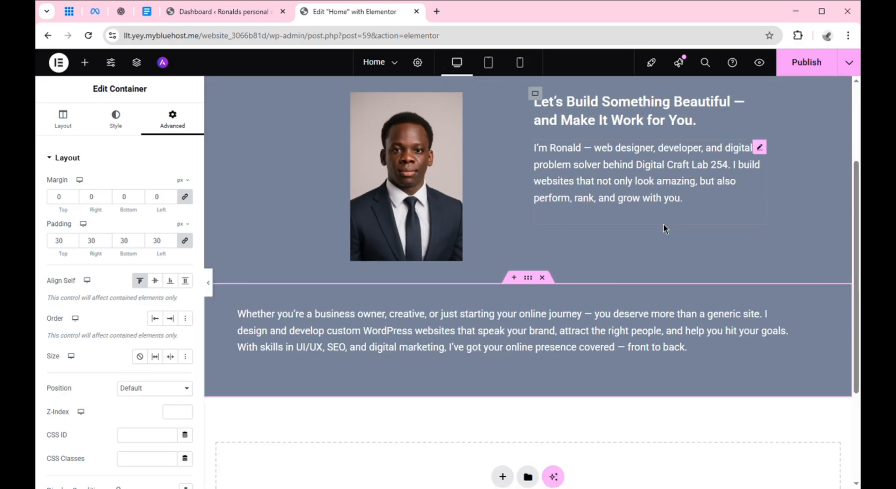
left_click(522, 71)
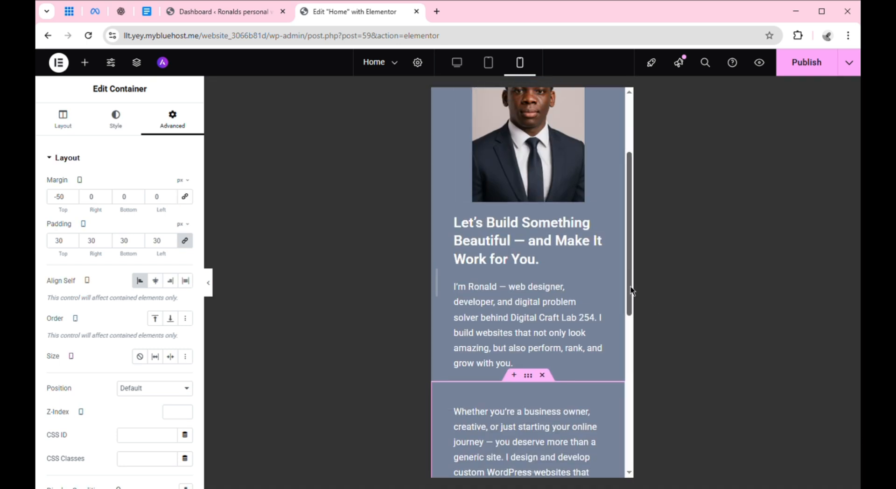
mouse_move(631, 290)
left_mouse_down()
mouse_move(630, 363)
mouse_move(628, 237)
mouse_move(628, 346)
mouse_move(628, 286)
left_mouse_up()
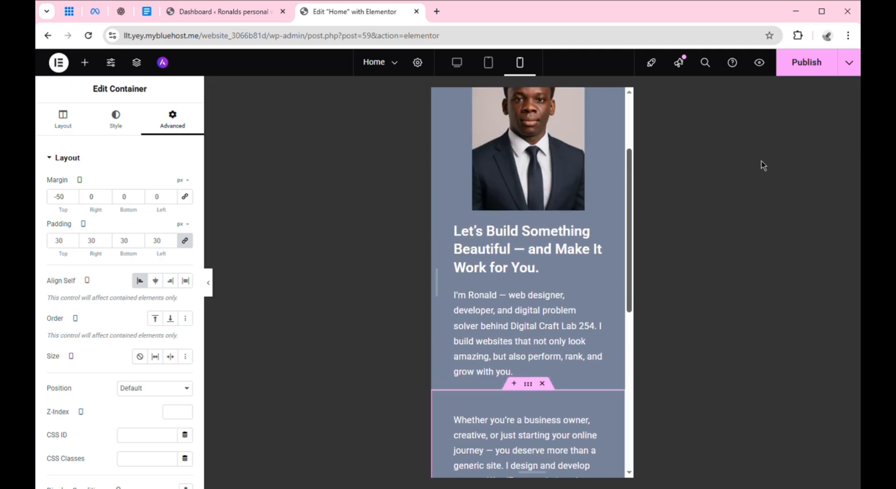
left_click(788, 67)
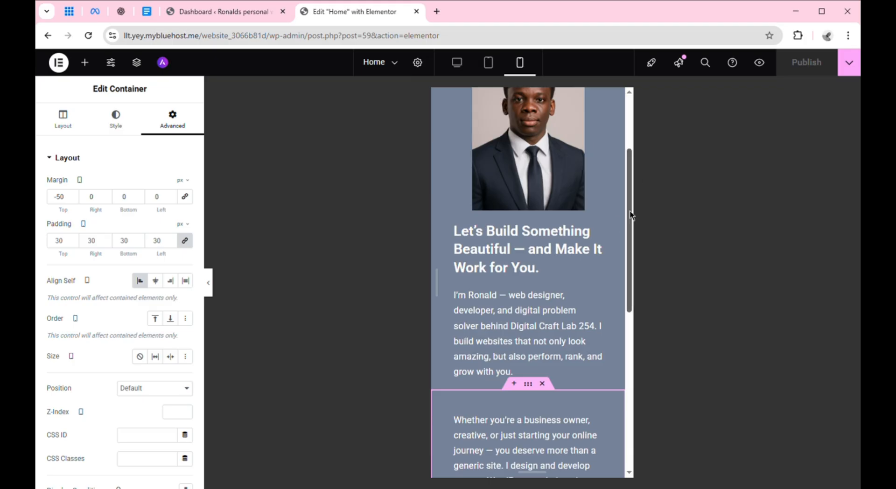
mouse_move(628, 212)
left_mouse_down()
mouse_move(637, 143)
mouse_move(626, 295)
mouse_move(630, 214)
left_mouse_up()
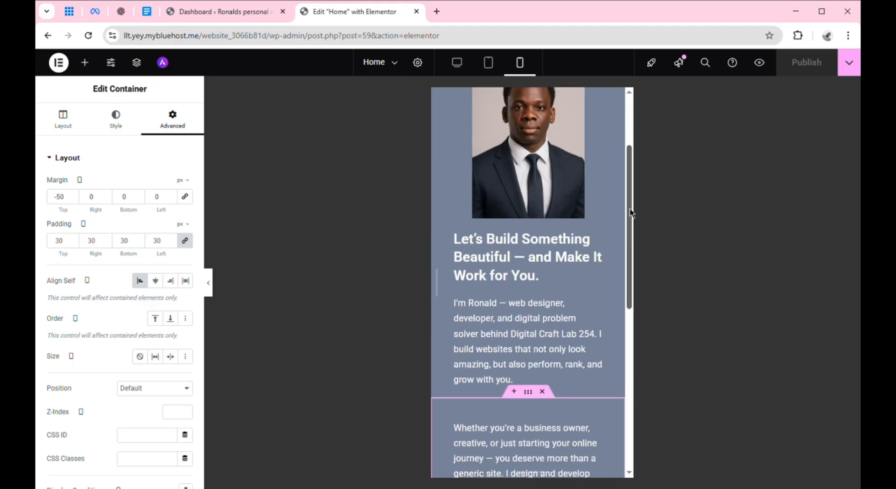
Preview the published Home page down to its footer and return the Elementor editor to desktop view.
left_click(760, 63)
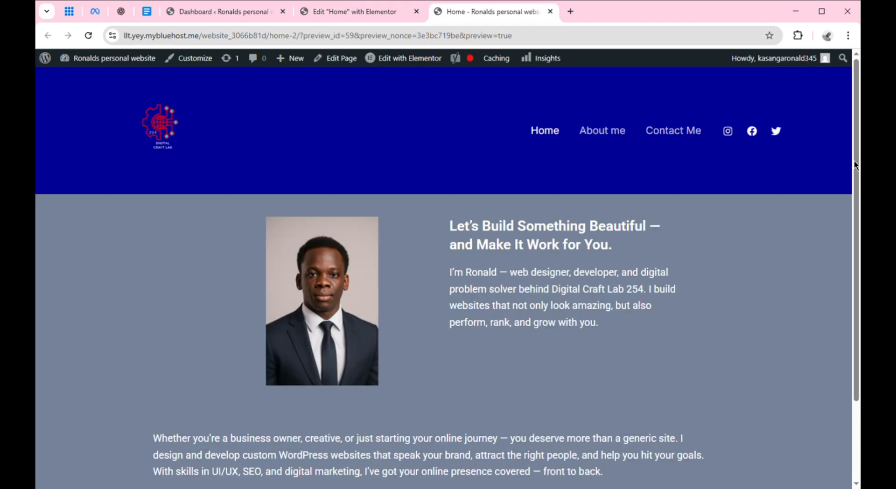
left_click_drag(858, 172, 857, 280)
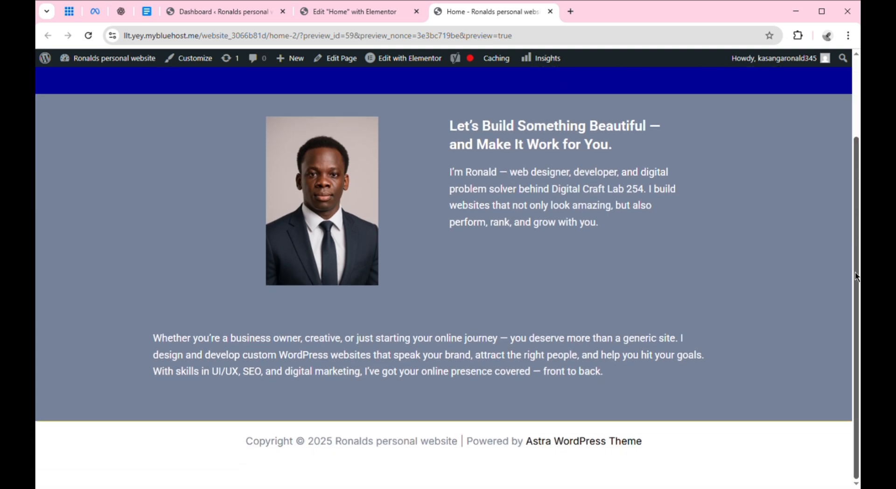
scroll(860, 240, "up", 2)
scroll(859, 205, "up", 1)
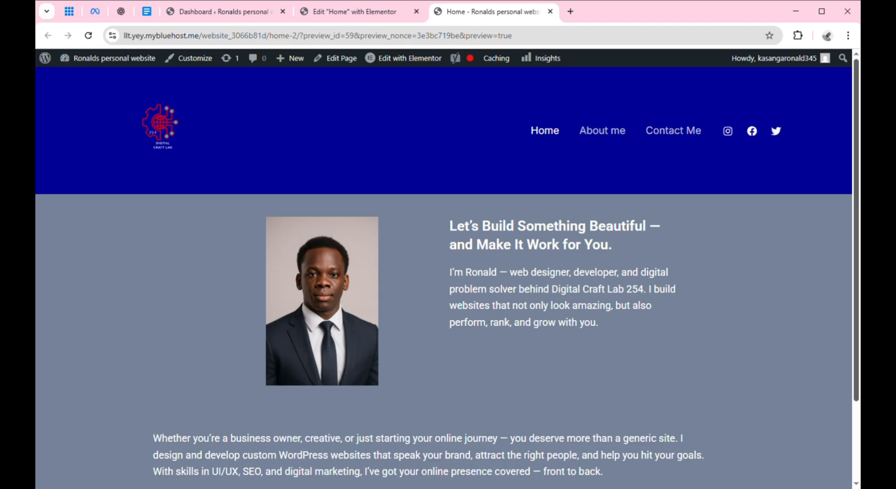
left_click(362, 10)
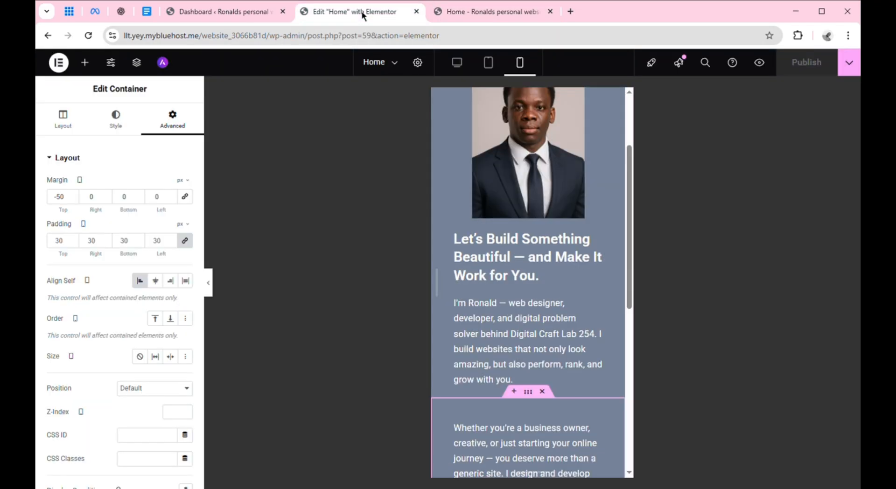
left_click(459, 64)
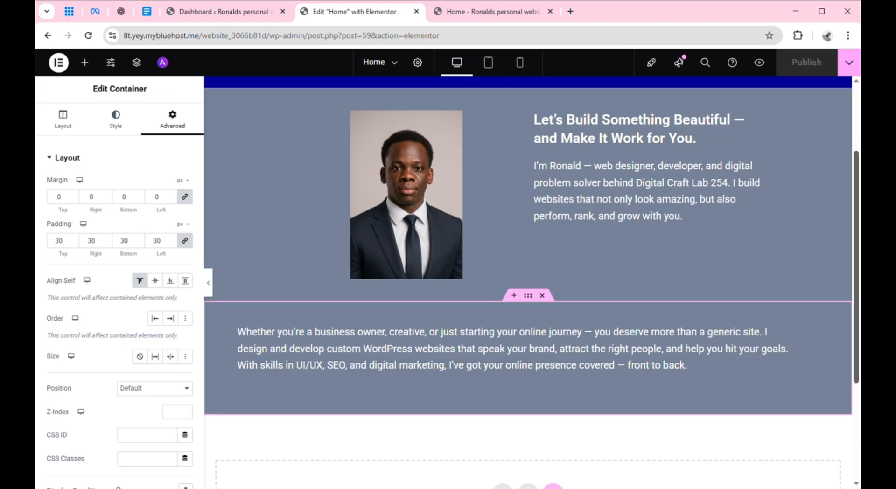
Check the Buttons copy in Google Docs and add a Button widget below the subheadline text beside the portrait in Elementor.
left_click_drag(858, 246, 858, 290)
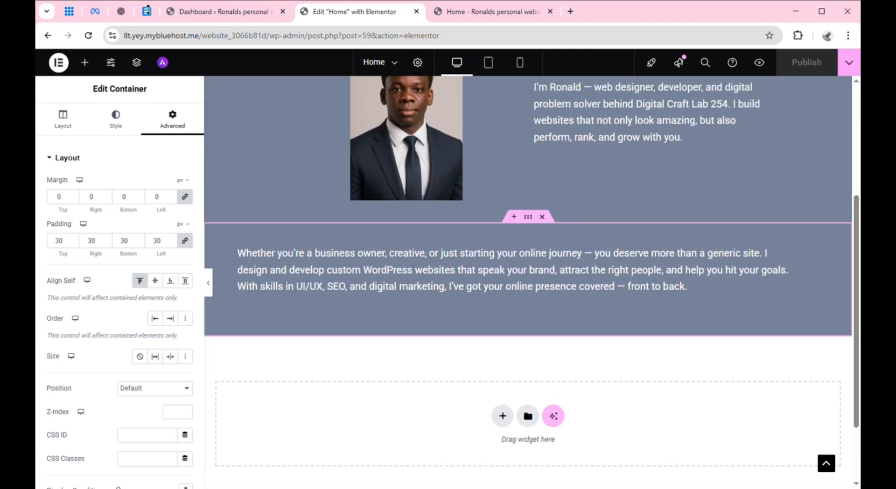
left_click(148, 13)
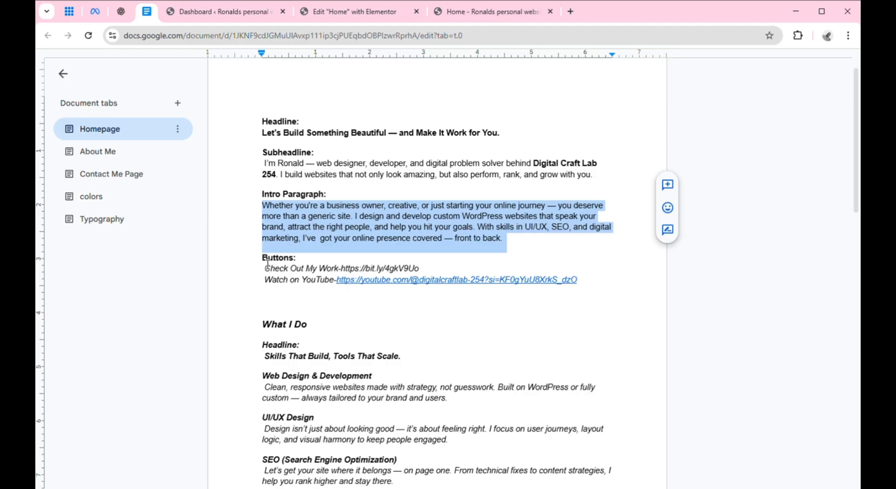
left_click(394, 13)
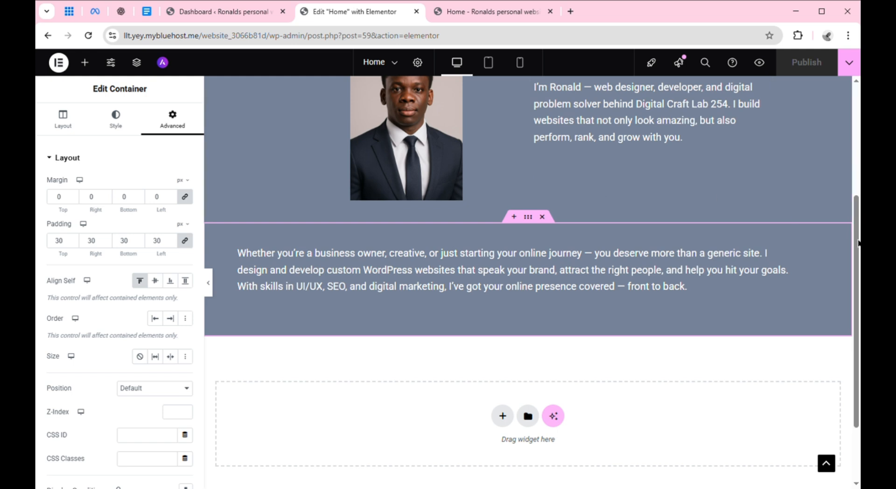
scroll(858, 243, "up", 2)
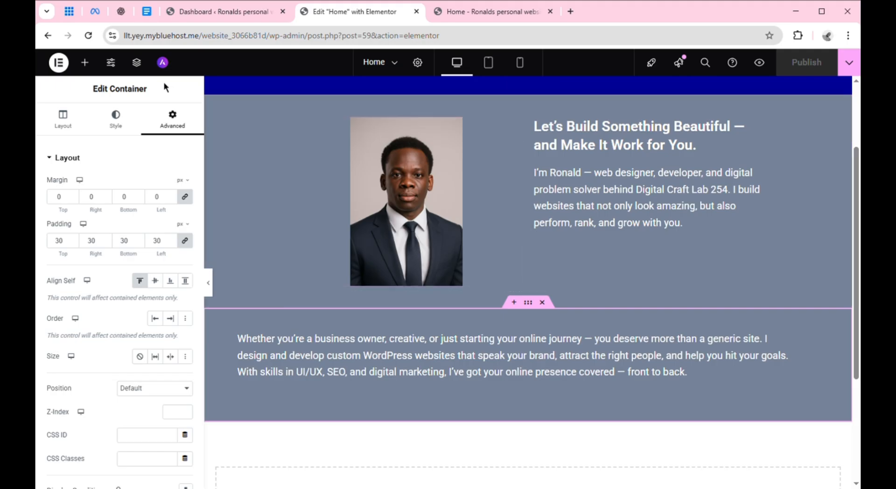
left_click(85, 63)
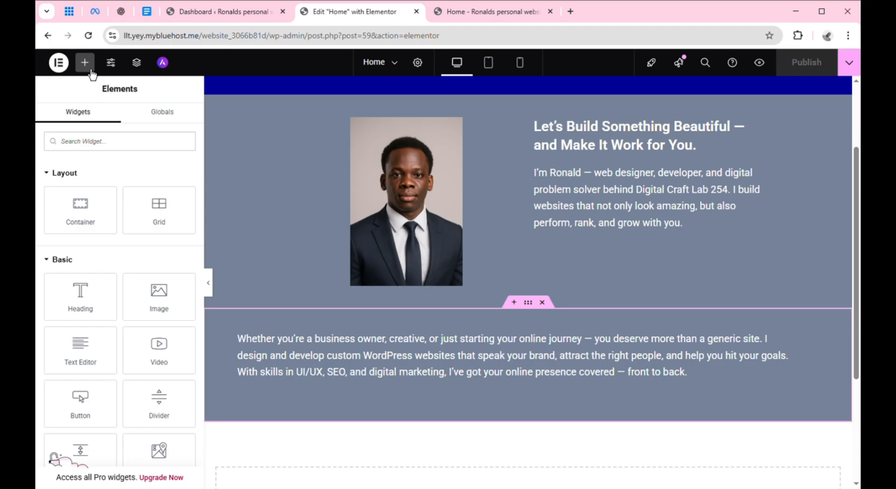
left_click(93, 419)
left_click_drag(93, 419, 605, 246)
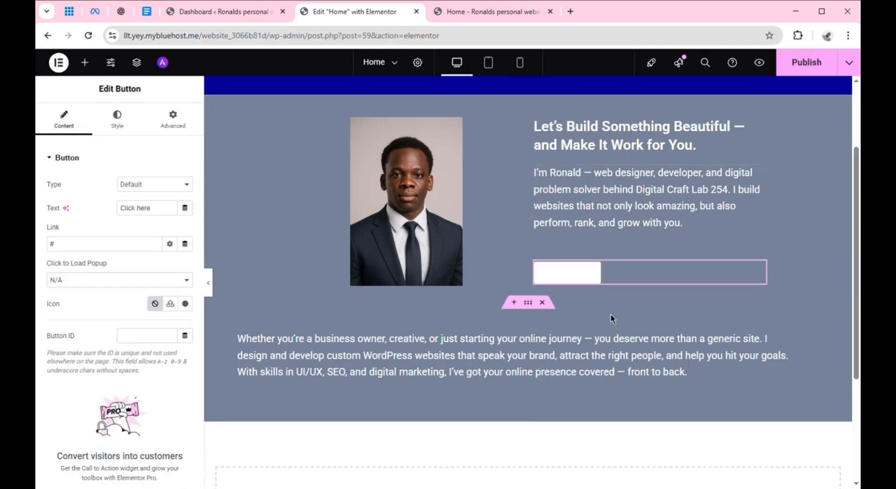
mouse_move(736, 266)
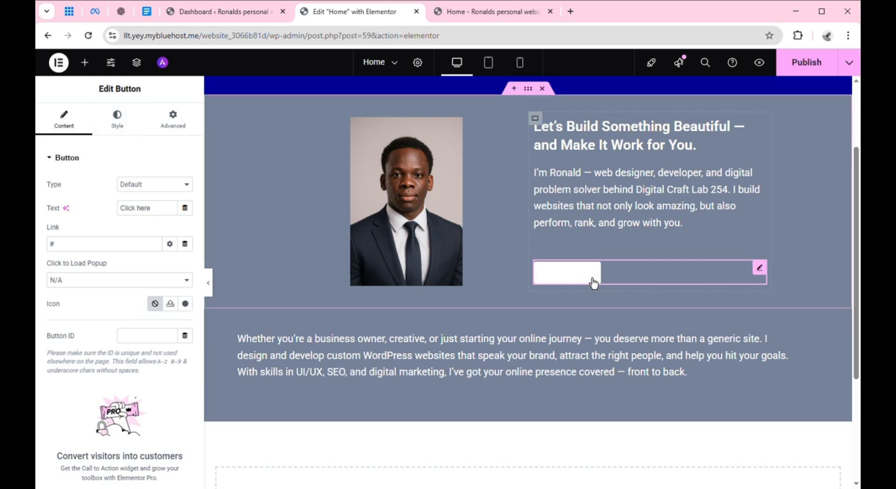
Set the new button's background color to the global Secondary color.
left_click(117, 122)
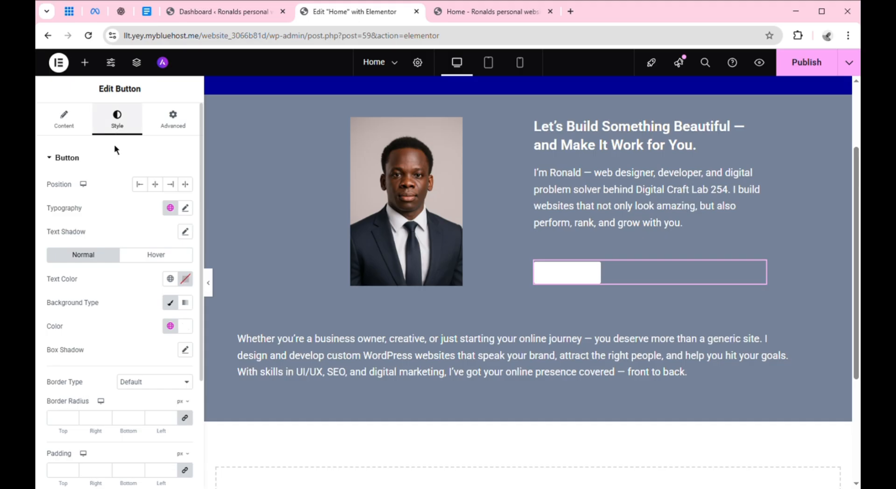
left_click(174, 331)
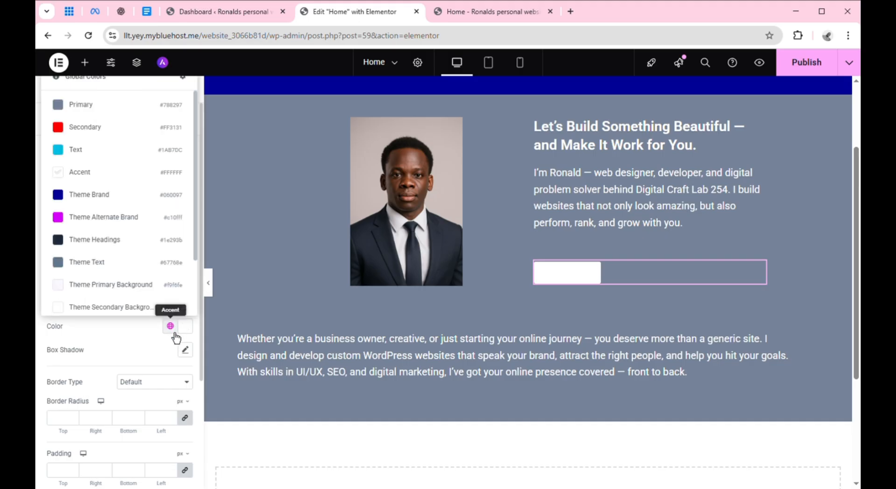
left_click(136, 135)
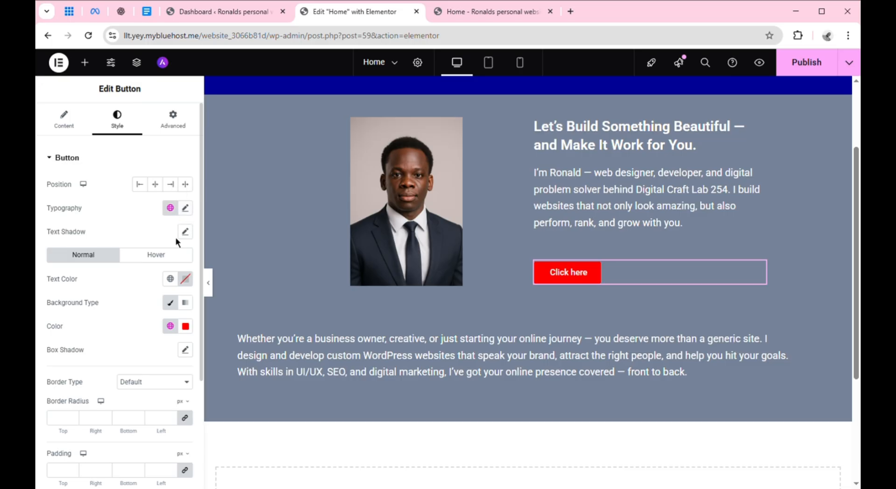
Change the button's text to "Work with me".
left_click(78, 132)
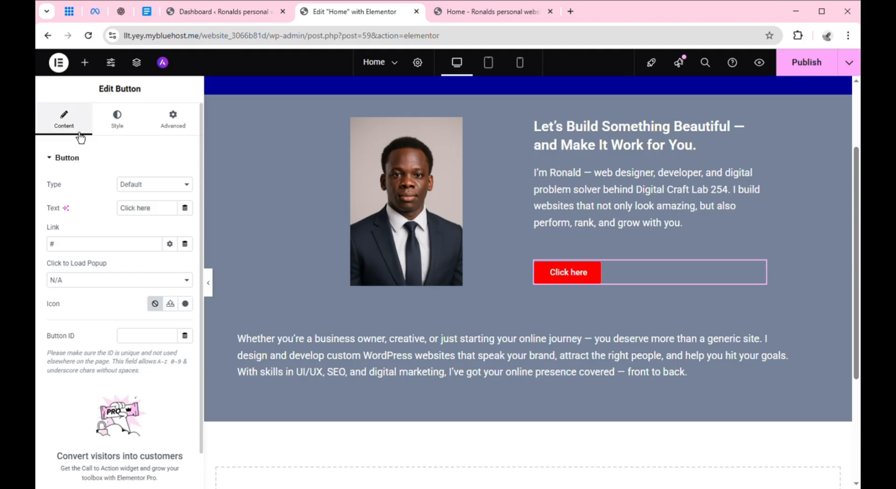
left_click(146, 219)
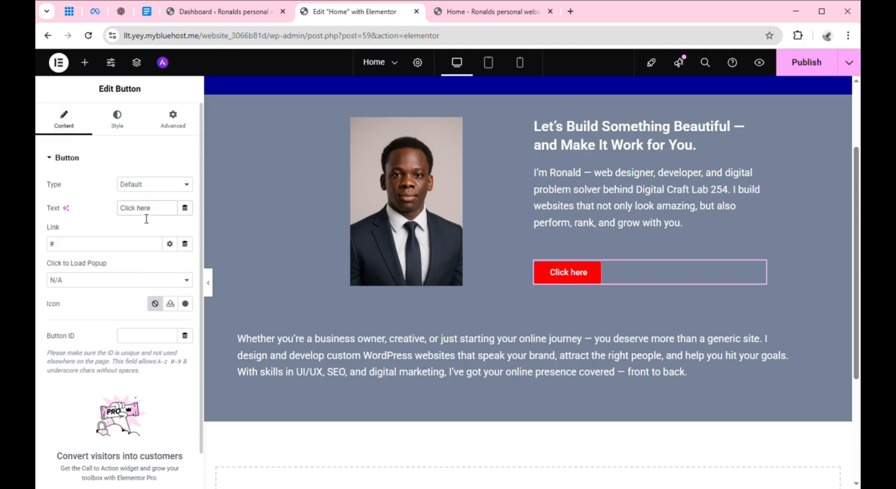
key("ctrl+a")
type("W")
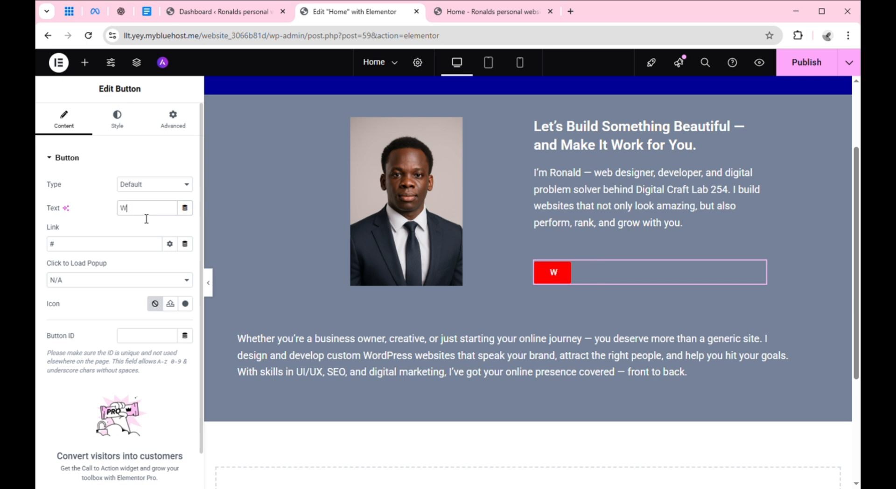
type("ork w")
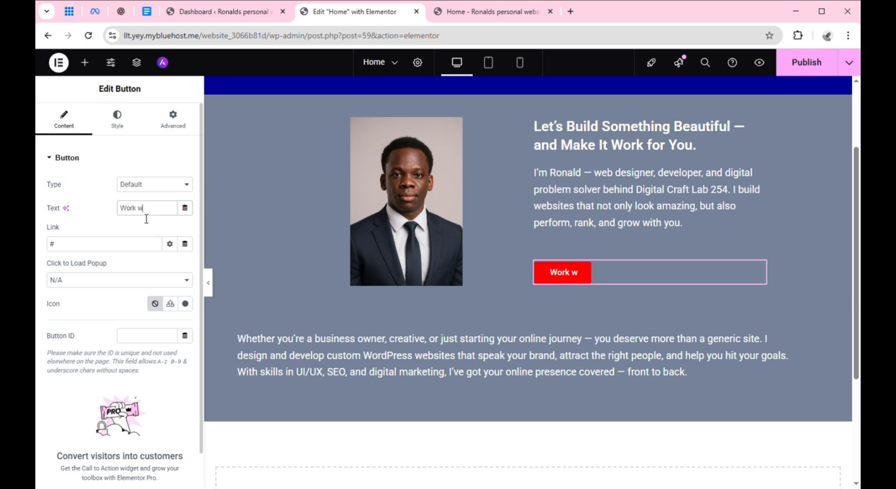
type("ith me")
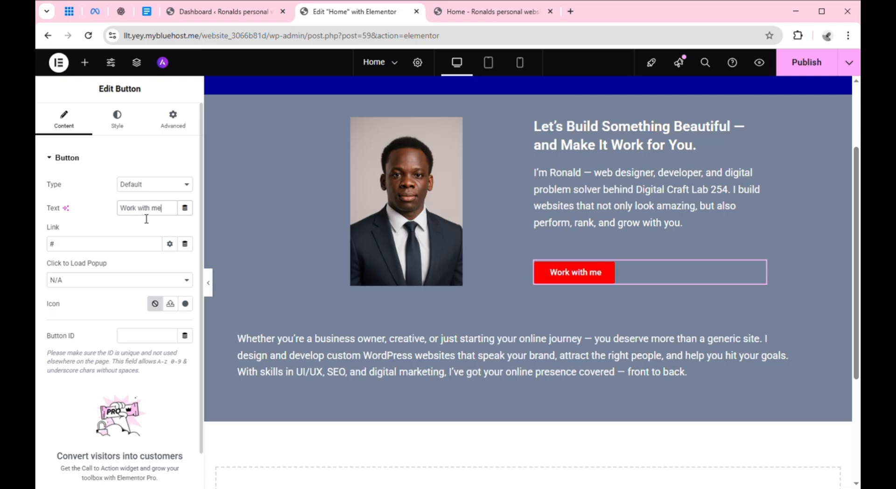
Replace the button's placeholder link with the website's contact-me page URL and publish the page.
left_click(102, 255)
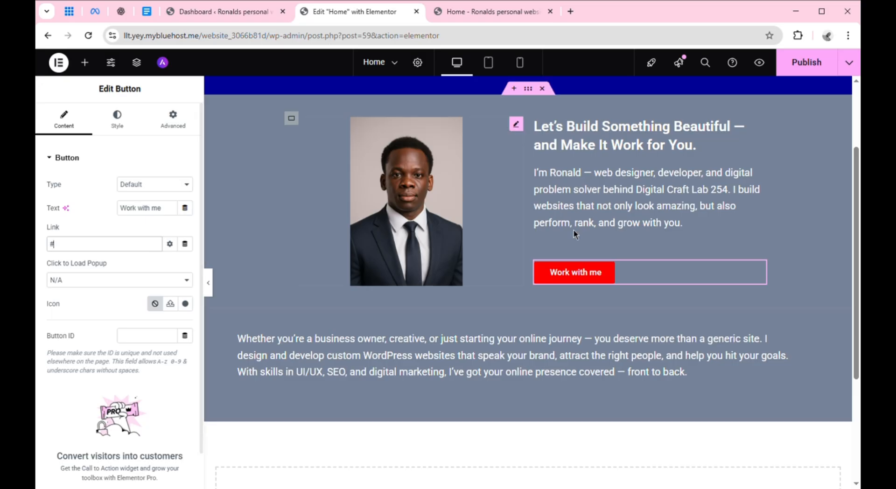
left_click(52, 243)
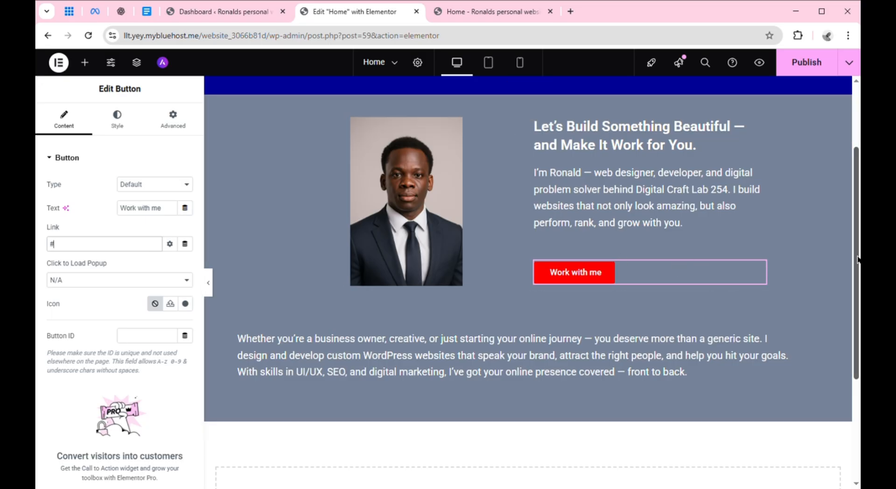
scroll(858, 260, "up", 3)
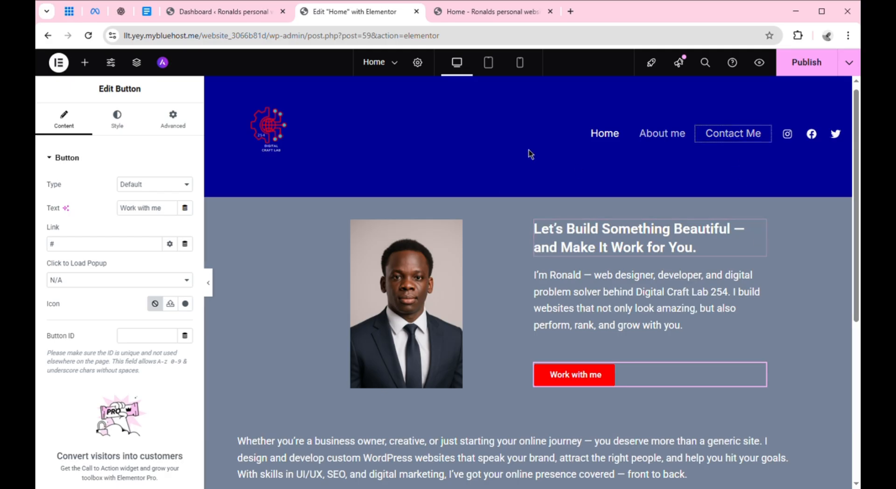
left_click(129, 251)
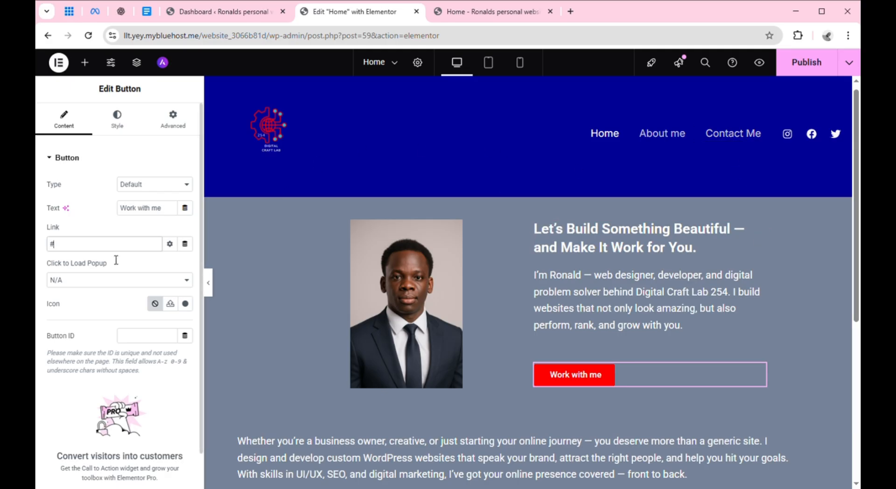
key("BackSpace")
key("ctrl+v")
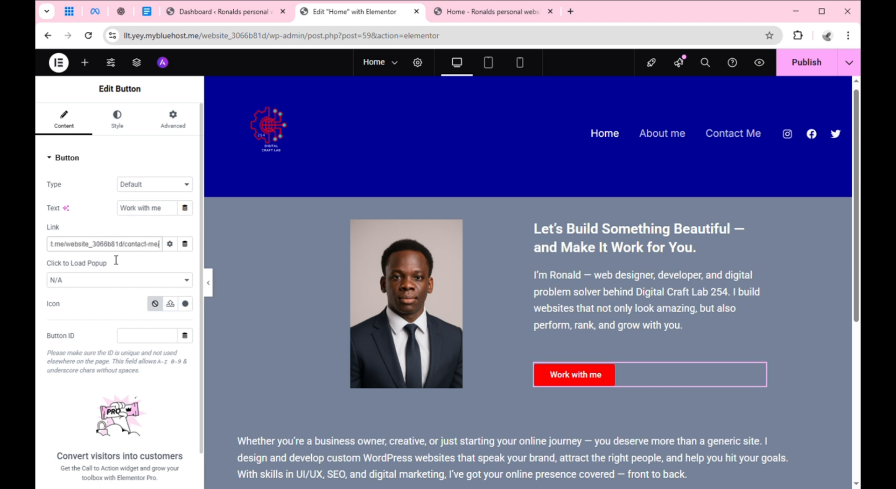
left_click(793, 74)
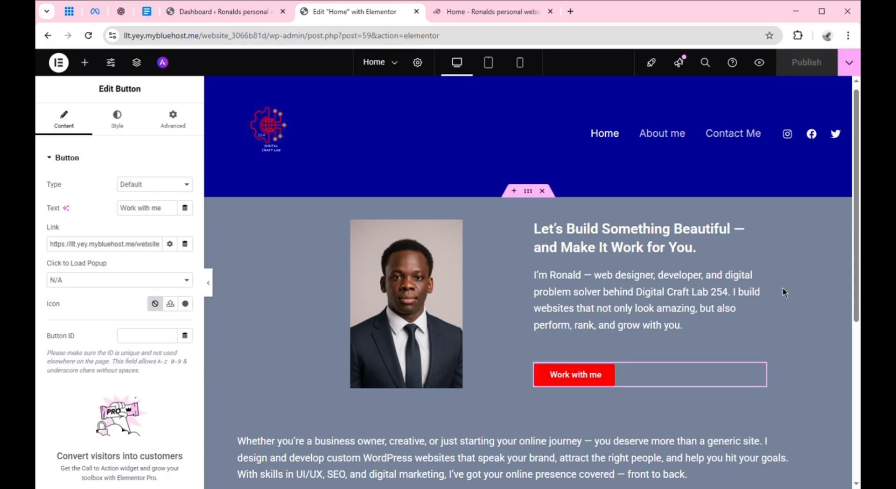
Preview the published Home page down to its footer and test the "Work with me" button's link.
left_click_drag(856, 294, 857, 335)
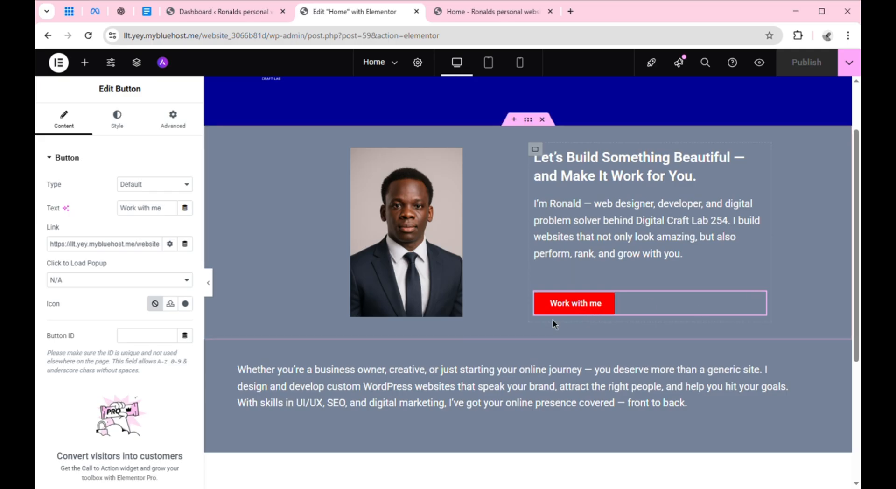
left_click(761, 66)
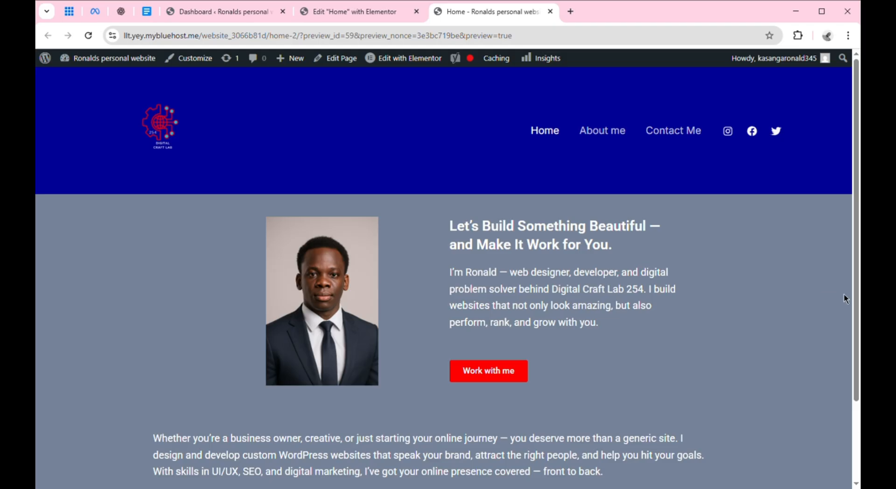
scroll(858, 304, "down", 3)
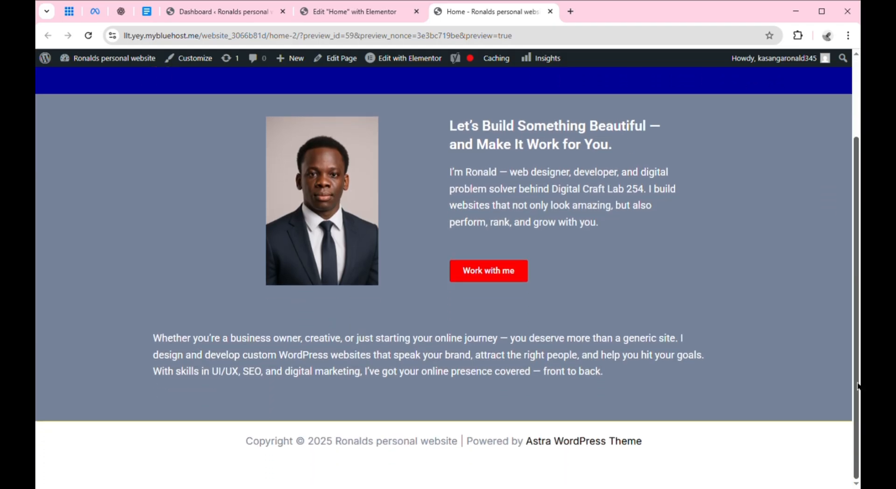
scroll(858, 401, "up", 2)
left_click_drag(858, 311, 858, 314)
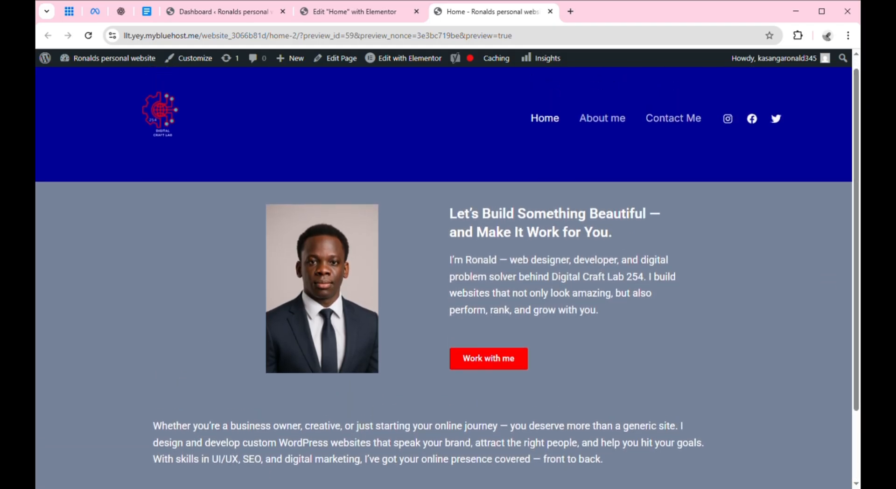
left_click(508, 365)
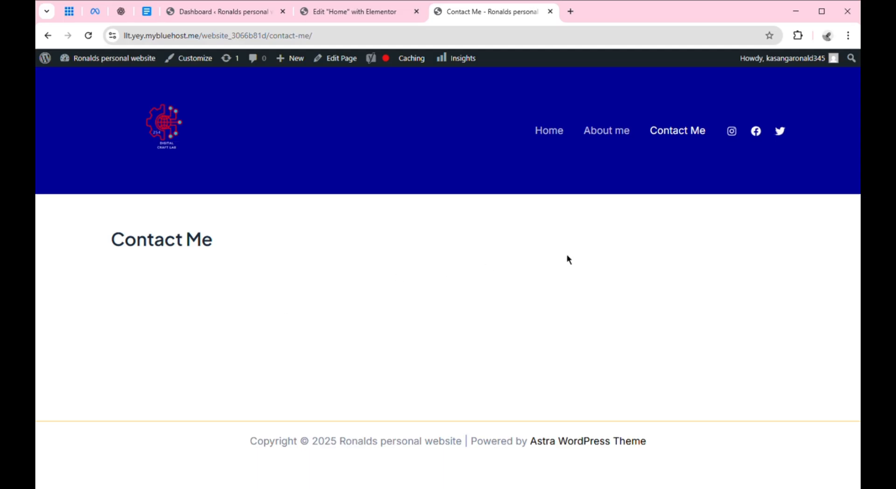
Switch to Google Docs and read the Homepage copy for the "What I Do" section and its CTA buttons.
left_click(343, 13)
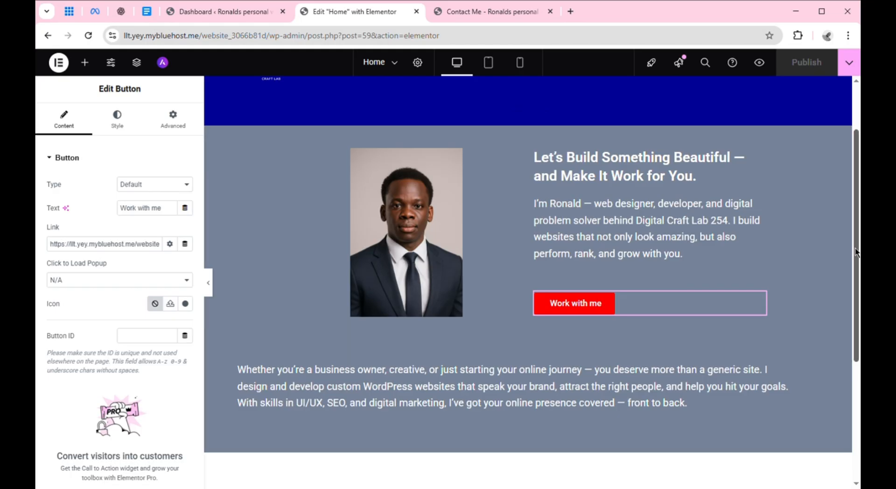
scroll(528, 265, "down", 1)
scroll(652, 251, "down", 4)
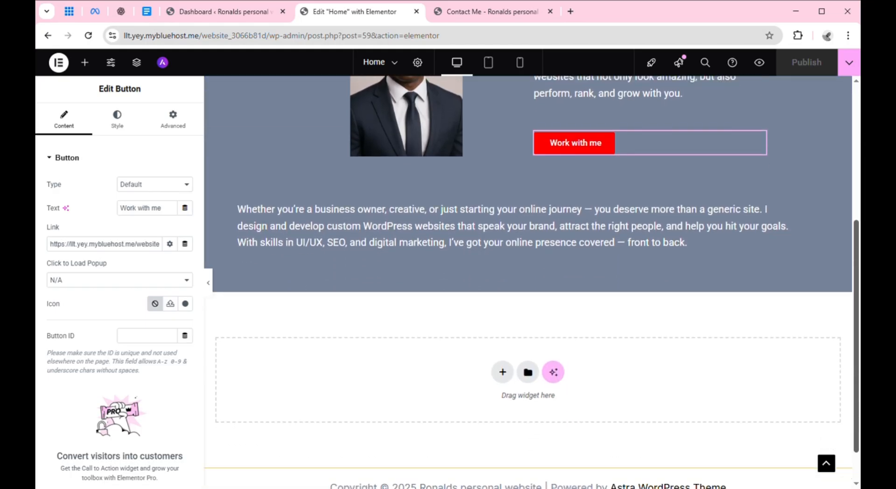
left_click(152, 13)
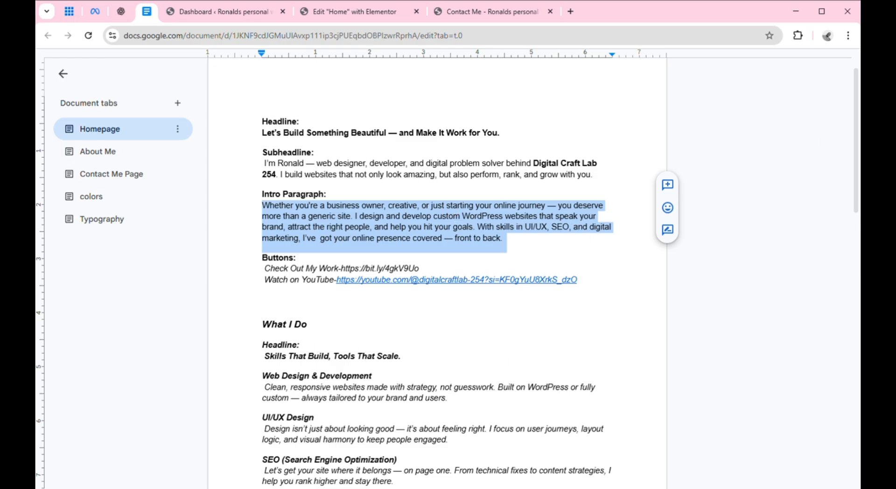
scroll(854, 264, "down", 4)
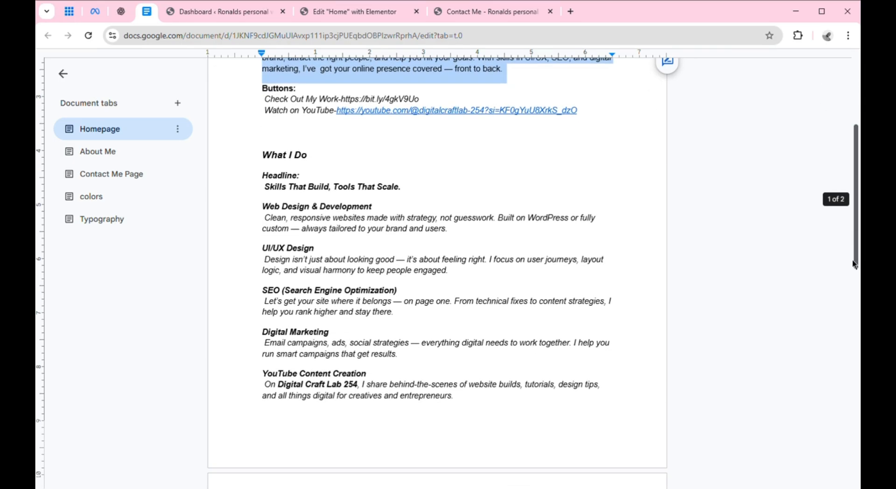
scroll(853, 270, "down", 2)
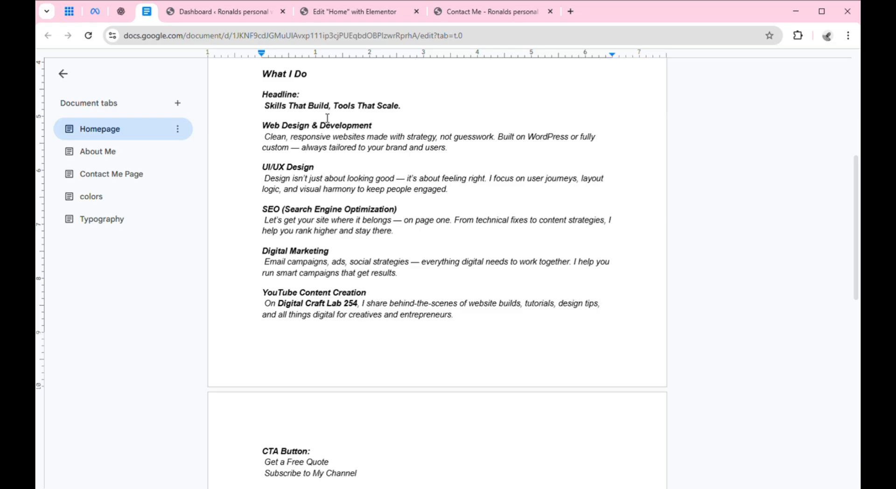
Switch to the Elementor editor and add a four-column Flexbox container below the intro paragraph section.
left_click(376, 15)
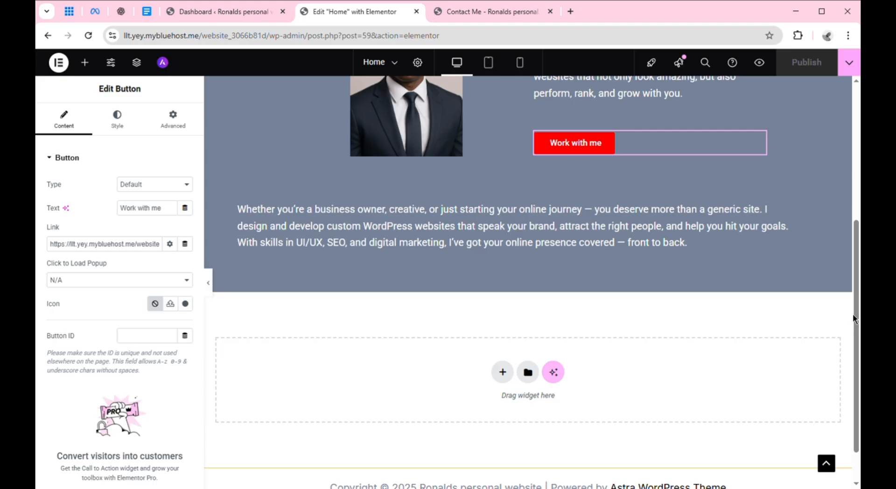
scroll(856, 326, "down", 1)
scroll(856, 335, "down", 1)
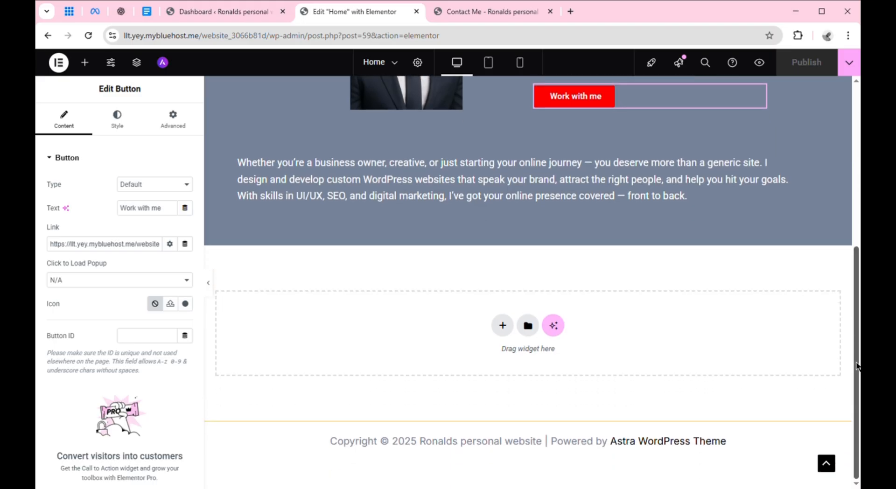
left_click(502, 326)
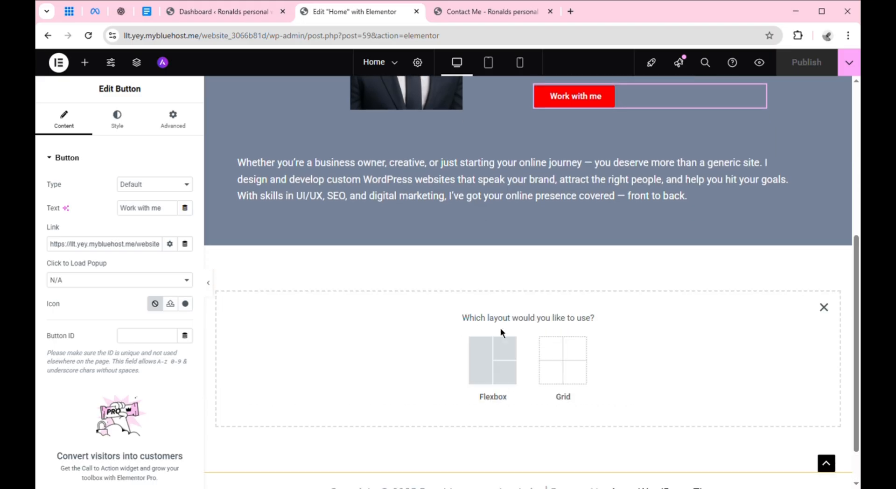
left_click(495, 371)
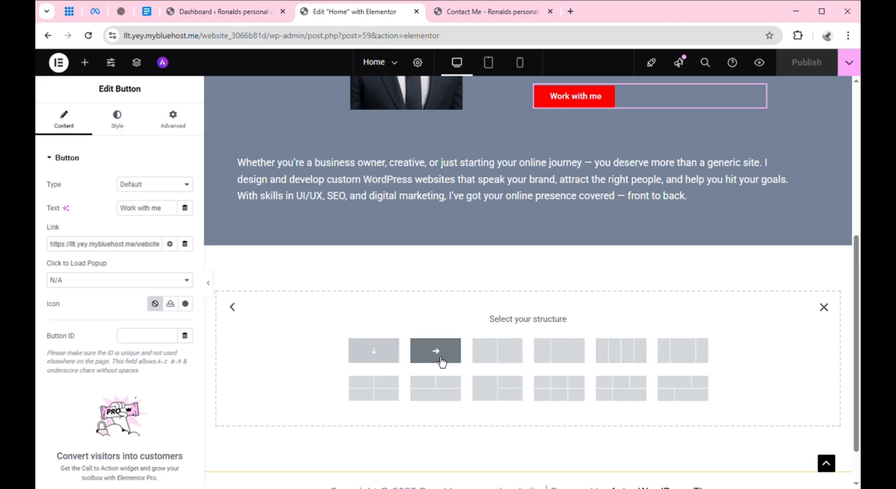
left_click(616, 362)
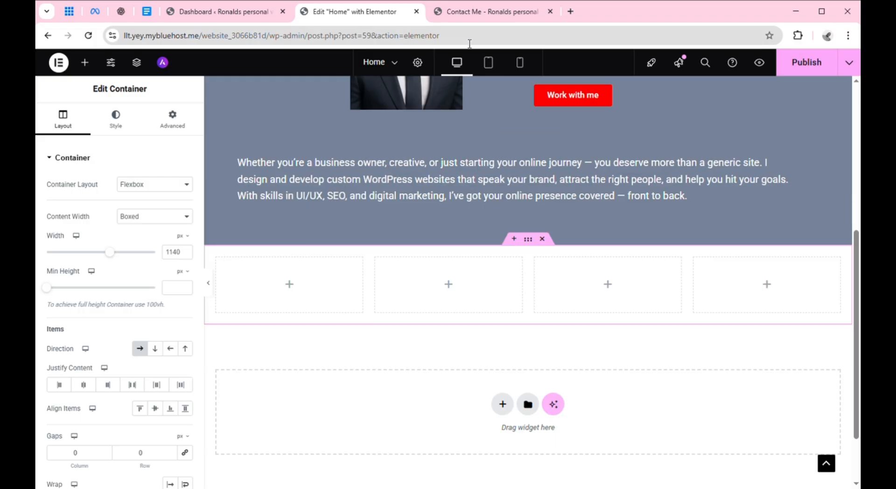
Copy the "Web Design & Development" subheading from the Homepage copy in Google Docs.
left_click(144, 15)
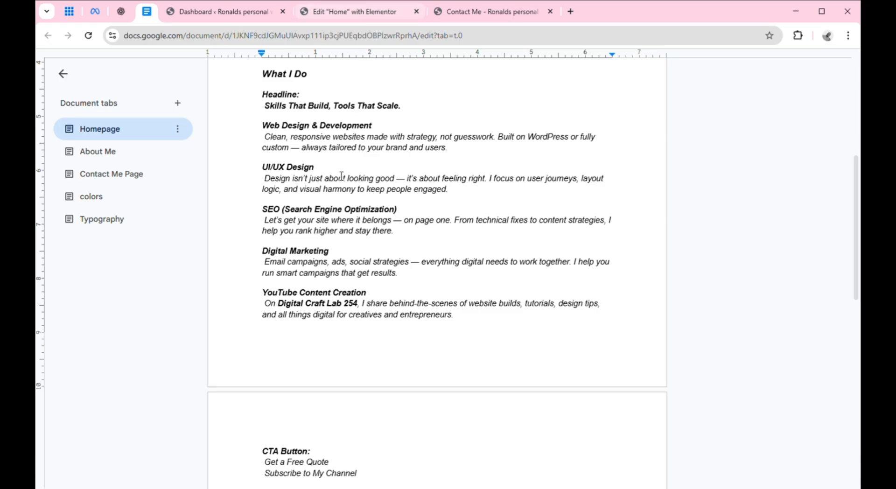
left_click(360, 16)
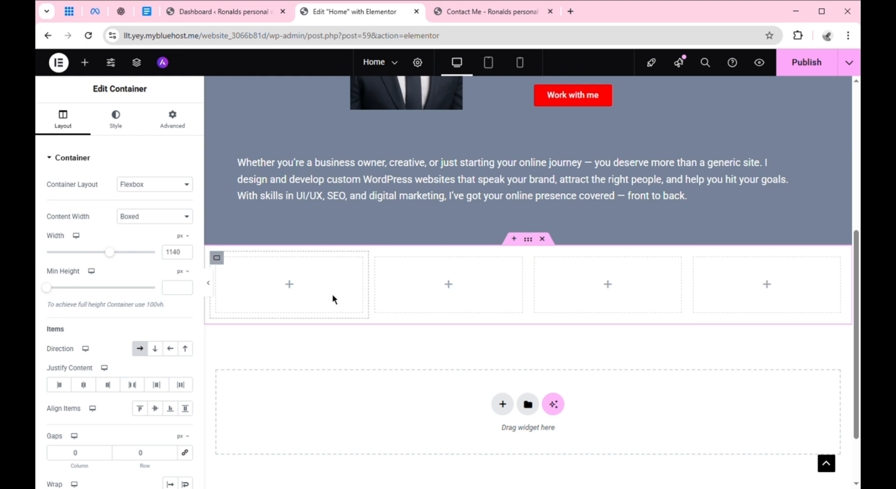
left_click(290, 293)
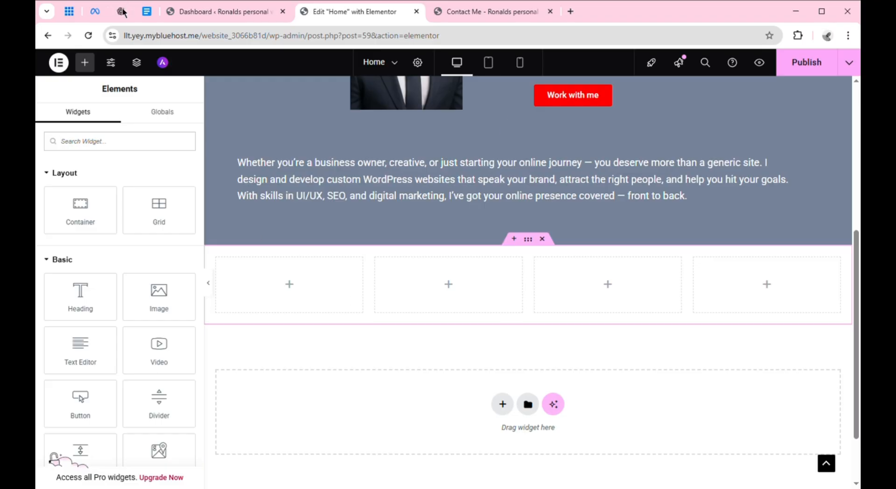
left_click(147, 11)
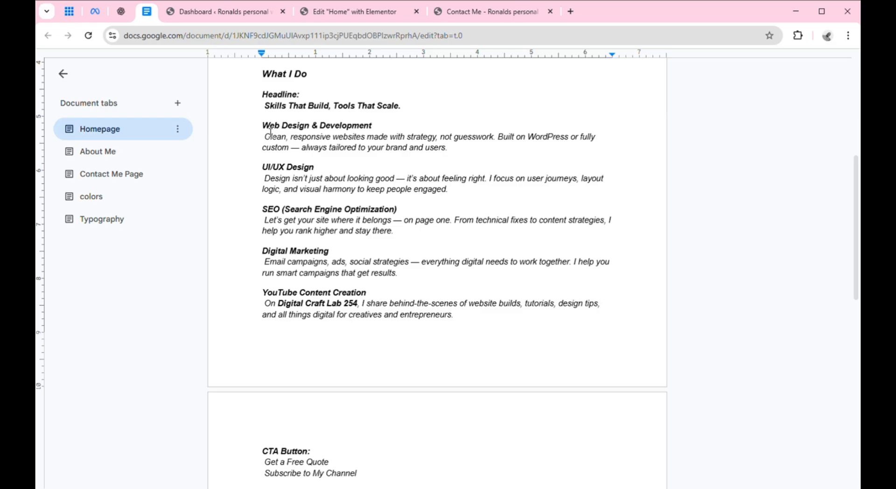
left_click_drag(262, 126, 374, 135)
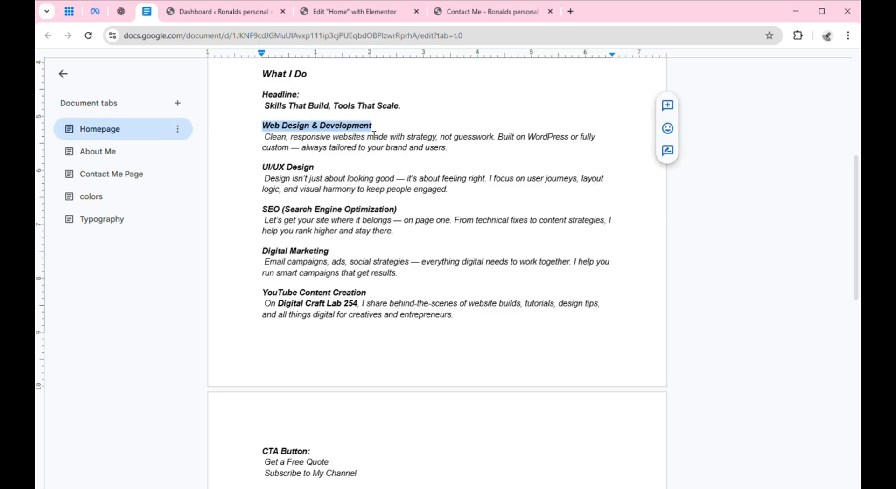
right_click(374, 136)
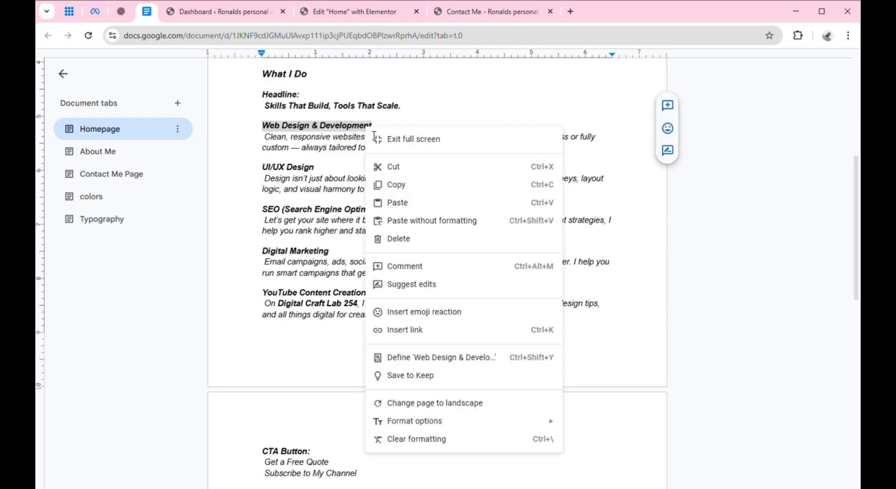
left_click(404, 191)
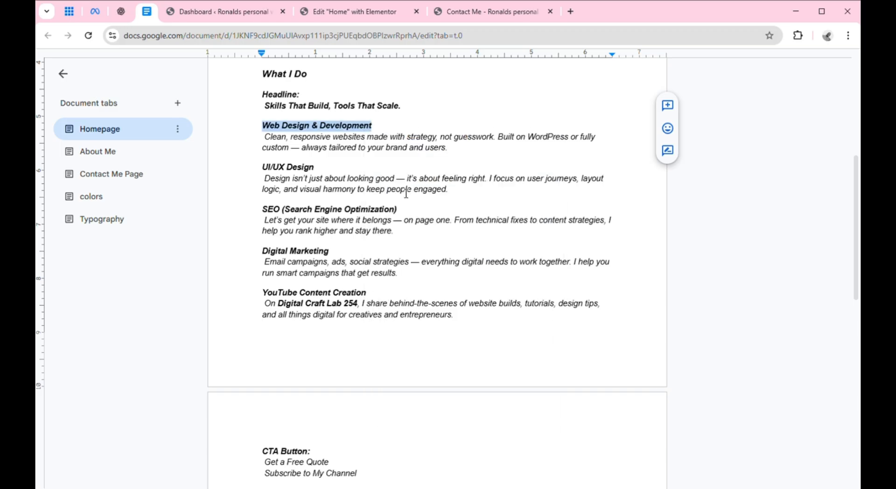
Back in Elementor, add a Heading widget to the container's first column and replace its title with "Web Design & Development".
left_click(371, 16)
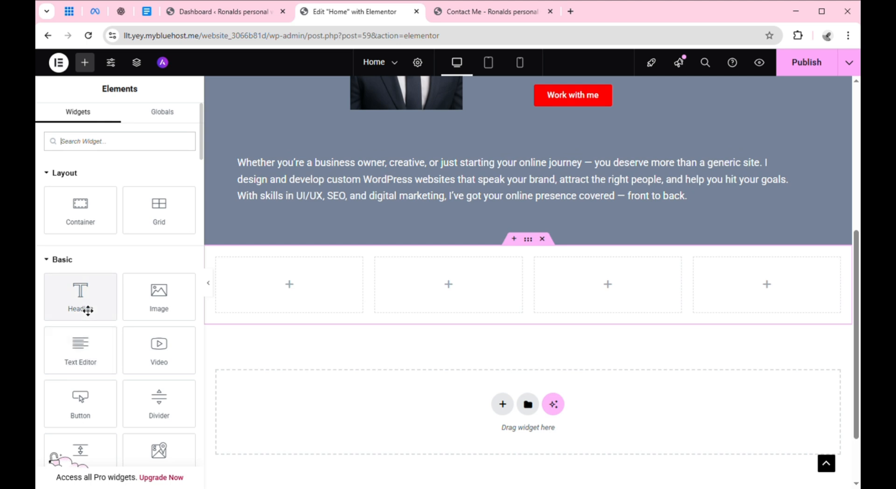
left_click_drag(88, 313, 298, 271)
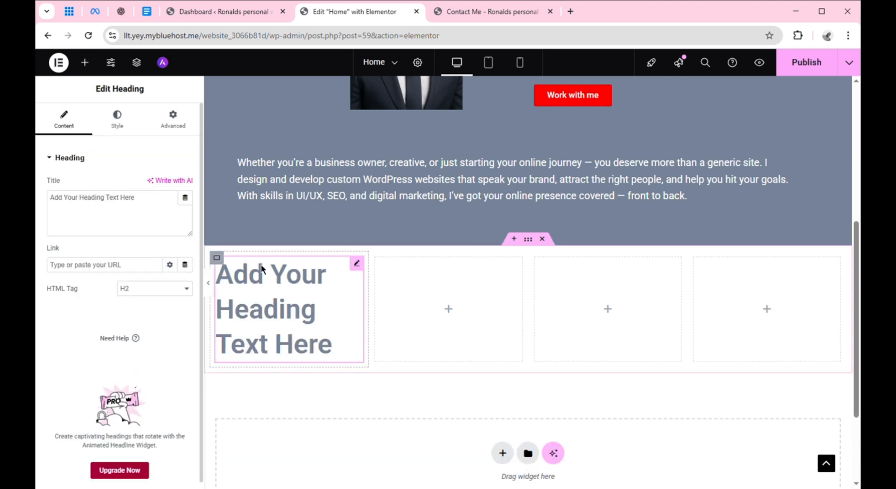
left_click(124, 211)
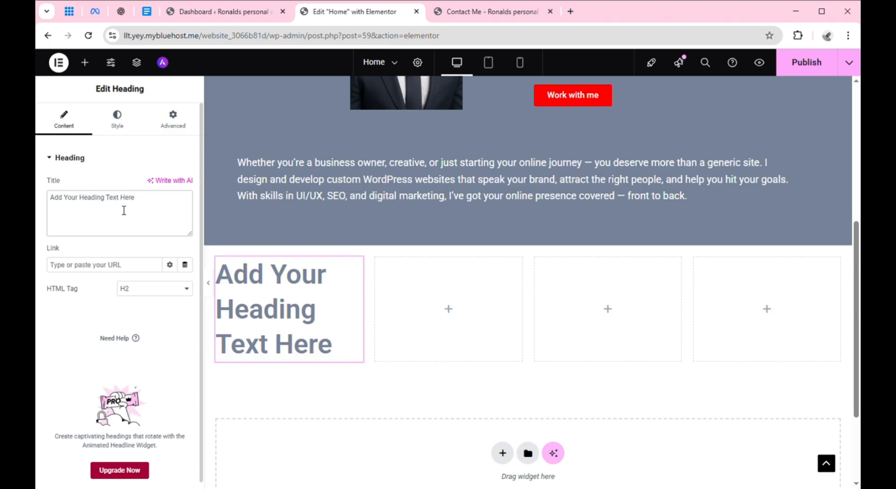
key("ctrl+a")
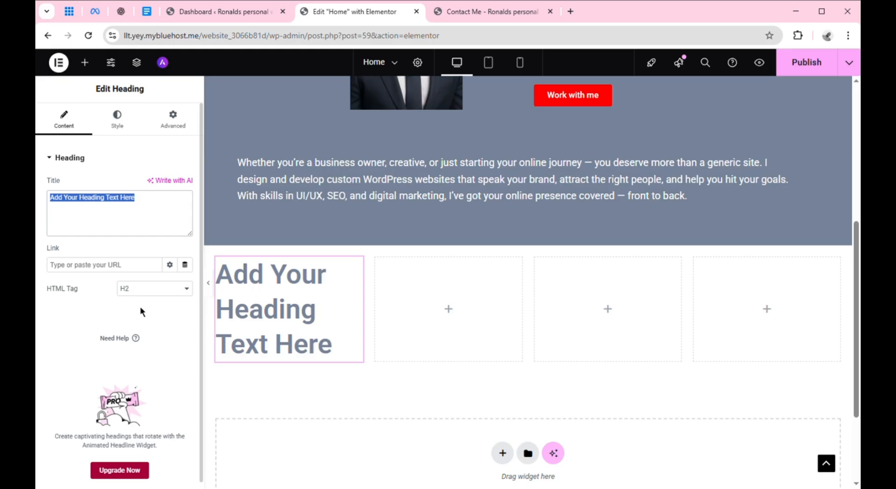
key("ctrl+v")
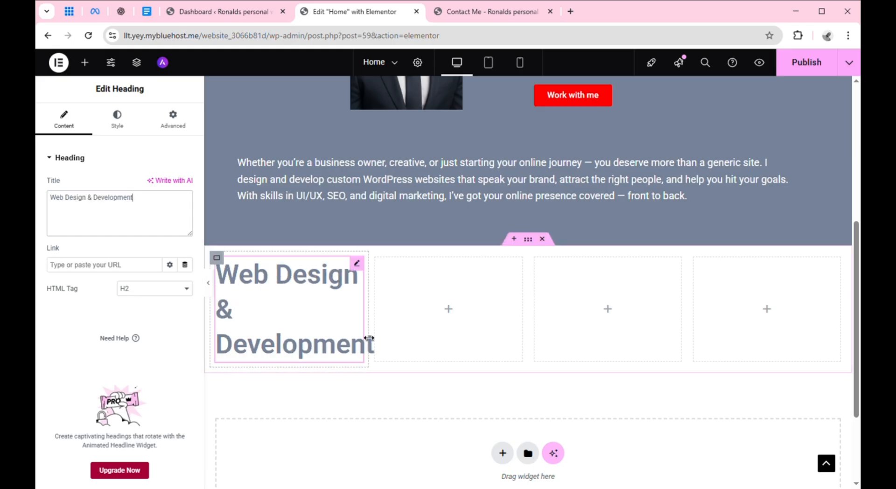
left_click(120, 129)
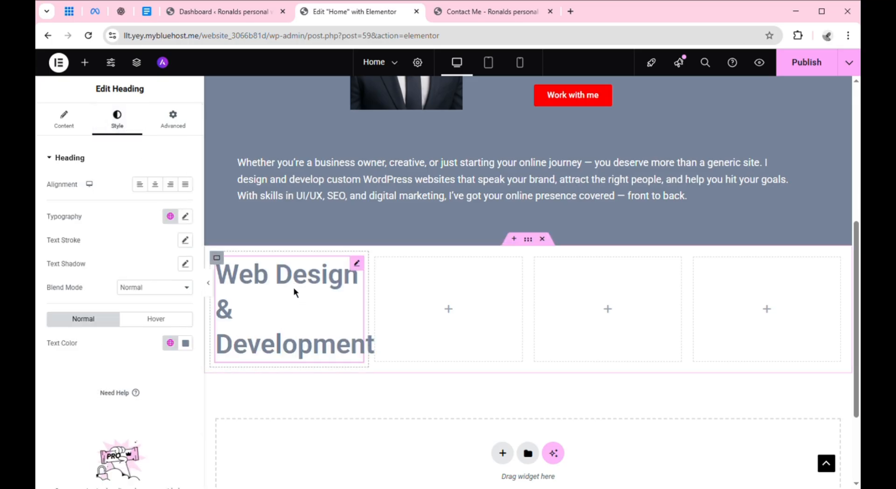
left_click(191, 223)
left_click(175, 309)
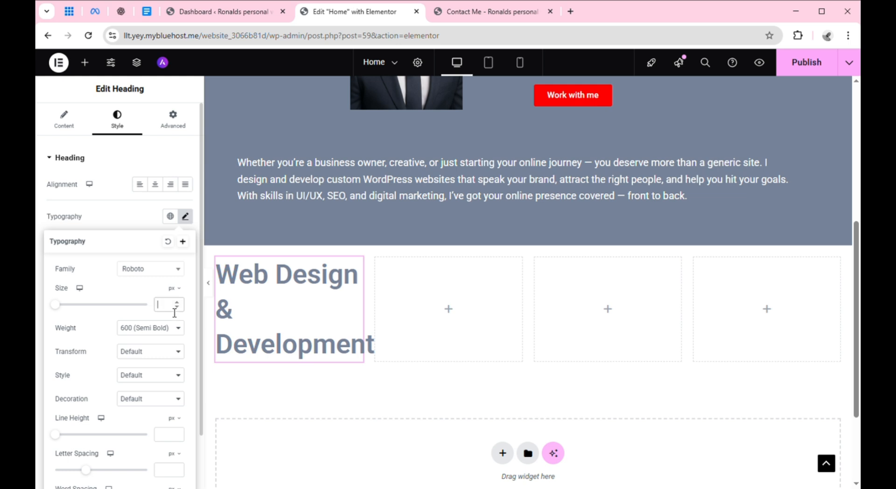
type("12")
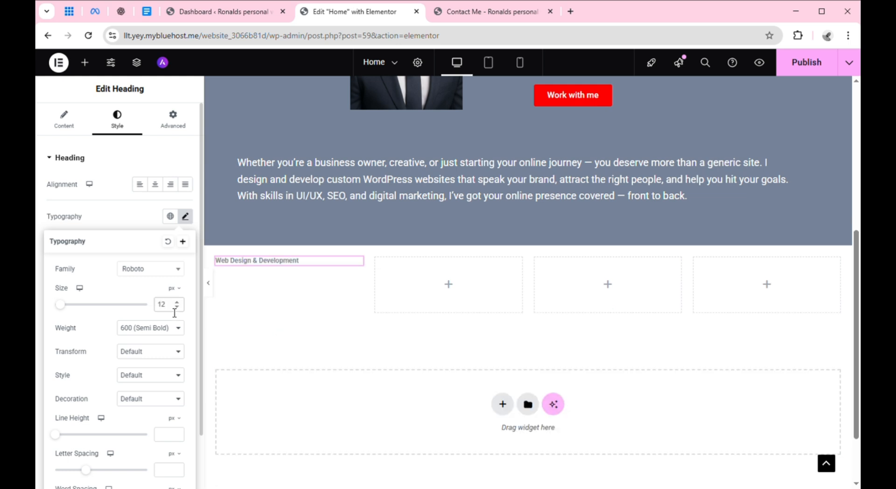
key("BackSpace")
key("BackSpace")
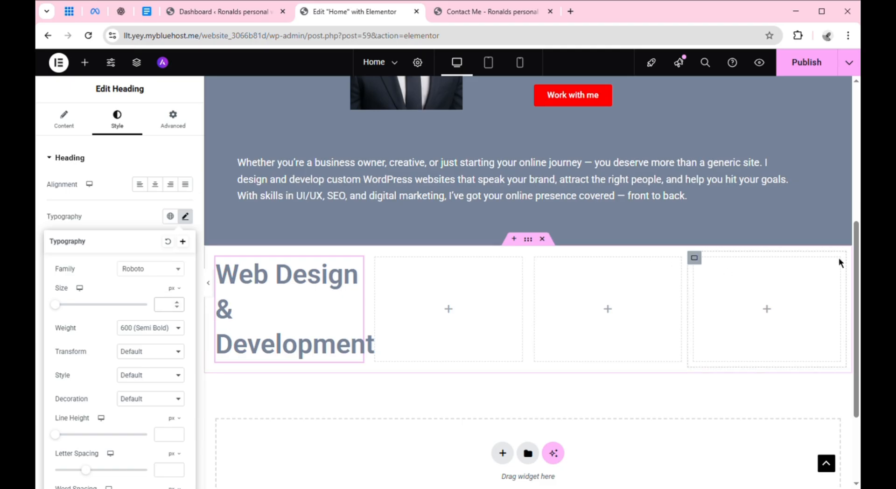
Copy the hero heading "Let's Build Something Beautiful" and paste its style onto the "Web Design & Development" heading.
scroll(859, 215, "up", 3)
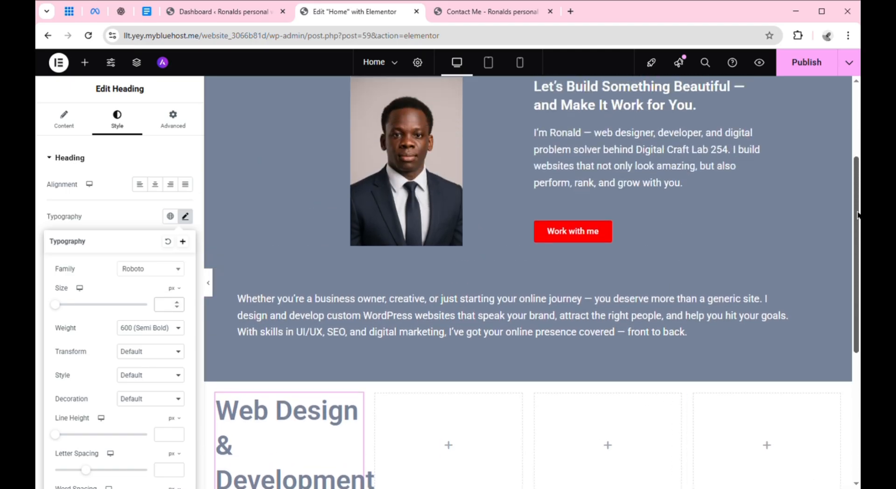
scroll(858, 215, "up", 1)
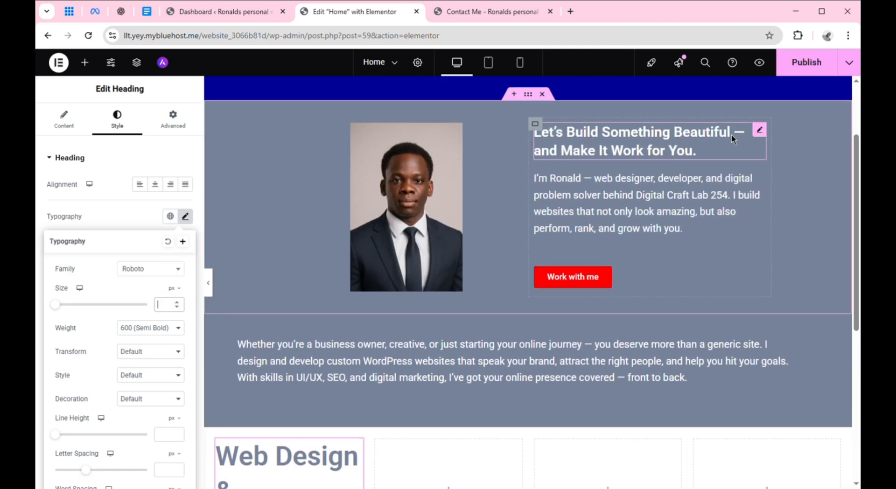
right_click(766, 138)
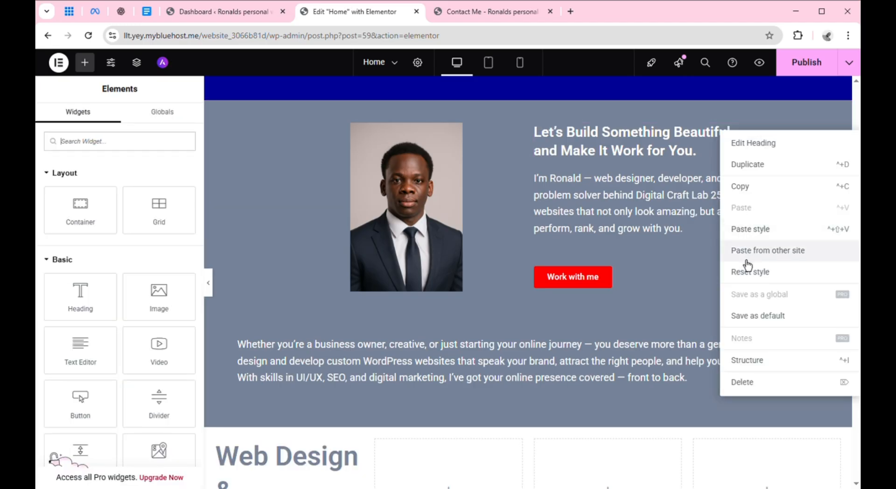
left_click(750, 197)
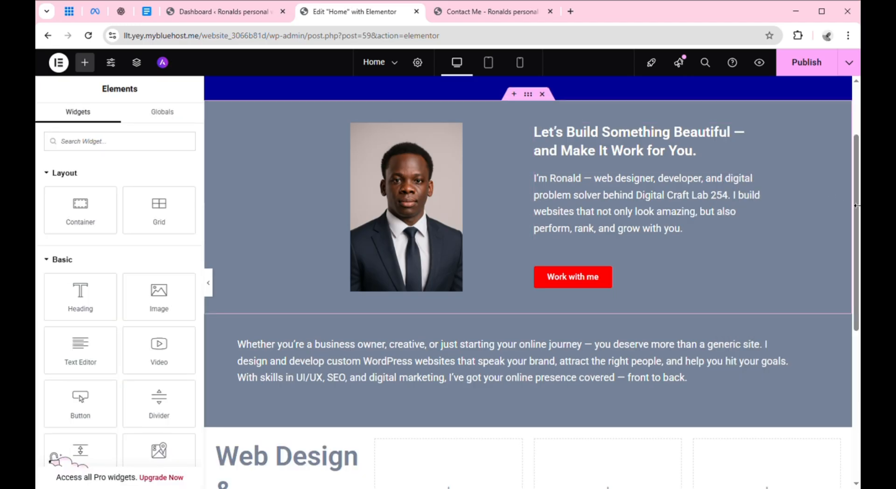
left_click_drag(858, 214, 858, 310)
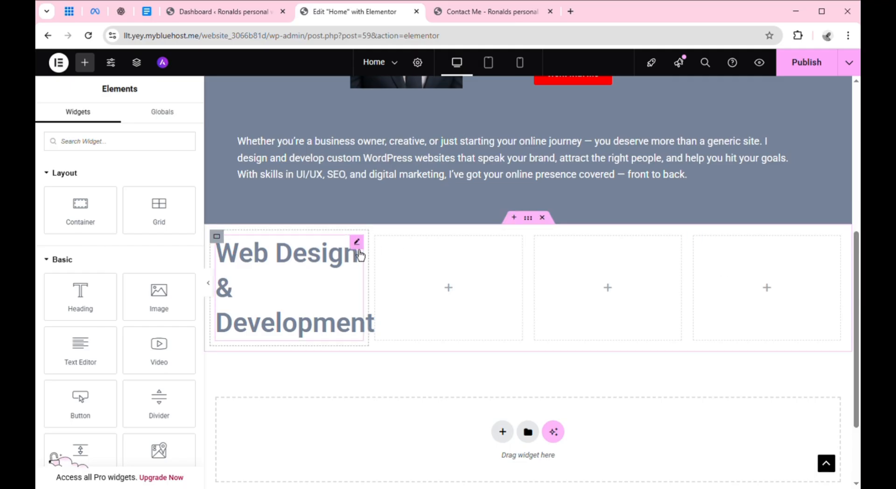
left_click(358, 243)
right_click(359, 254)
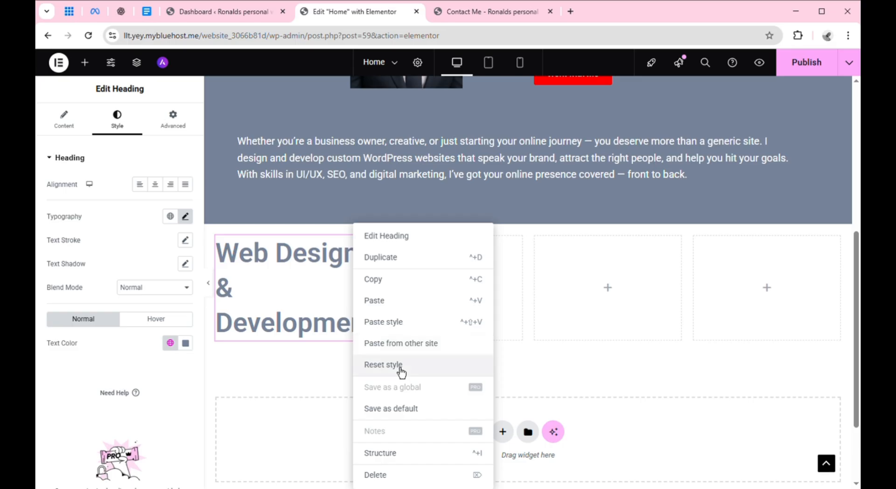
left_click(406, 323)
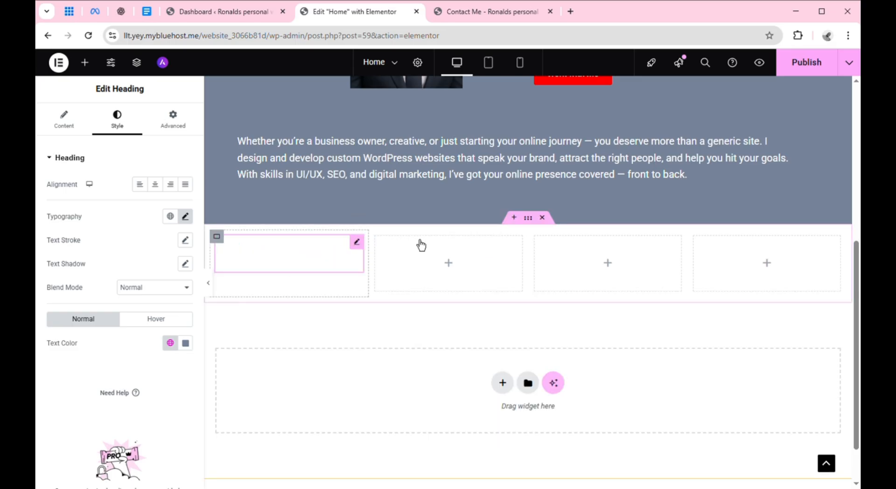
Set the text color of the "Web Design & Development" heading to the global Primary color.
left_click_drag(857, 273, 857, 155)
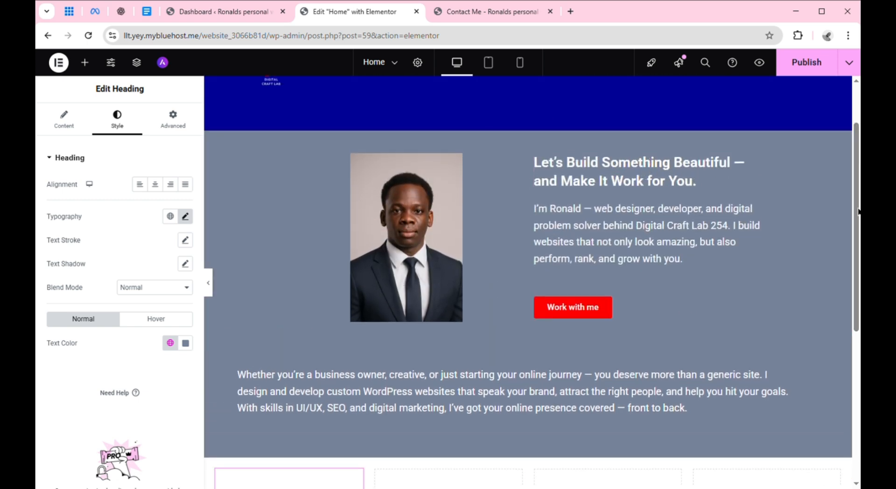
left_click_drag(858, 213, 858, 329)
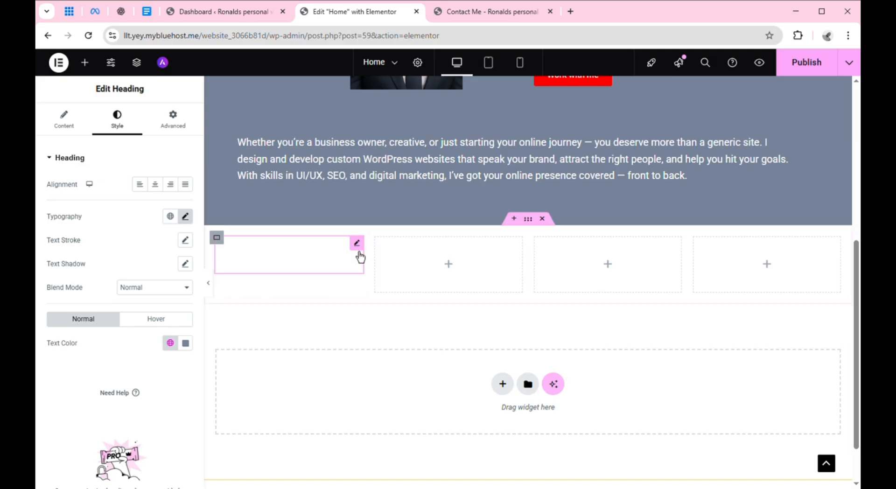
left_click(178, 352)
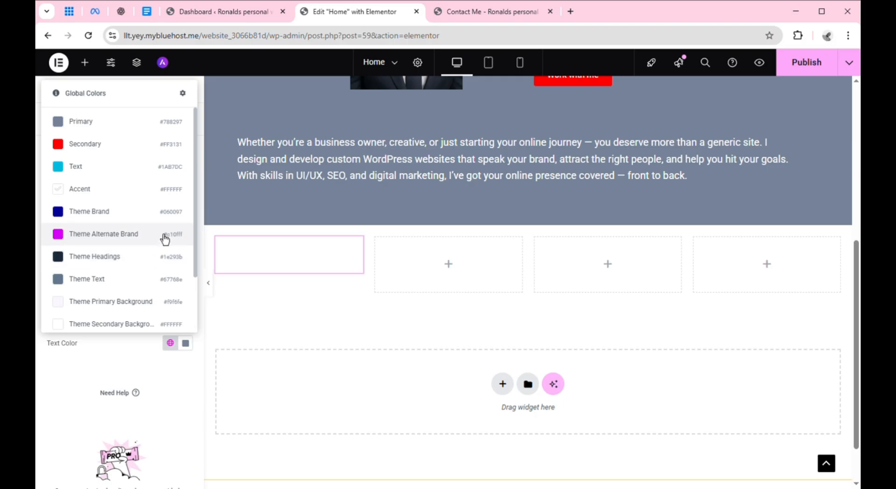
left_click(156, 134)
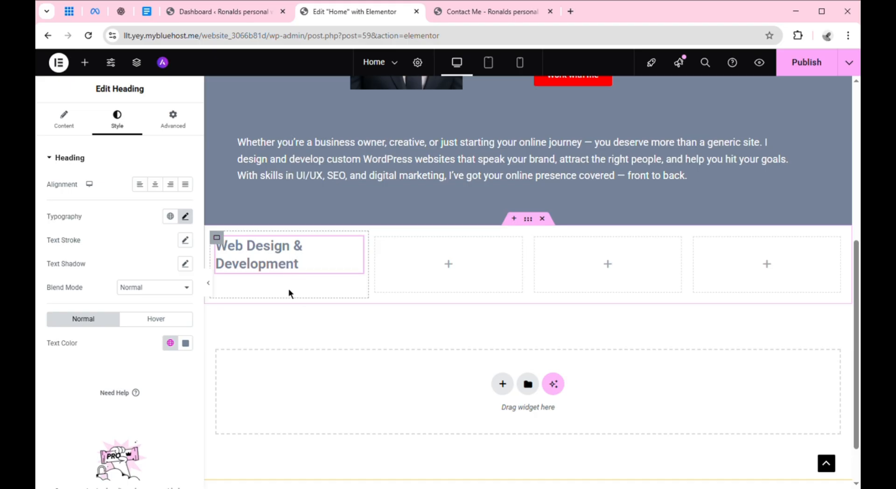
Add a Text Editor widget below the "Web Design & Development" heading in the first column.
left_click(89, 69)
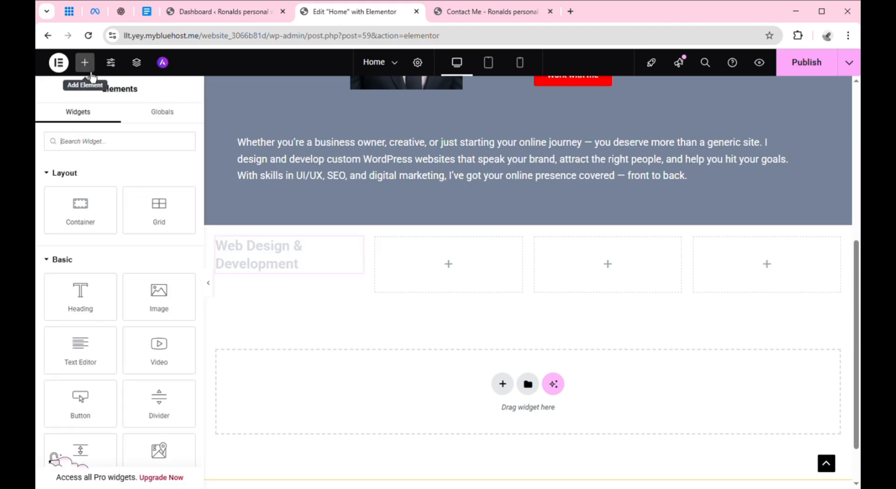
left_click(94, 365)
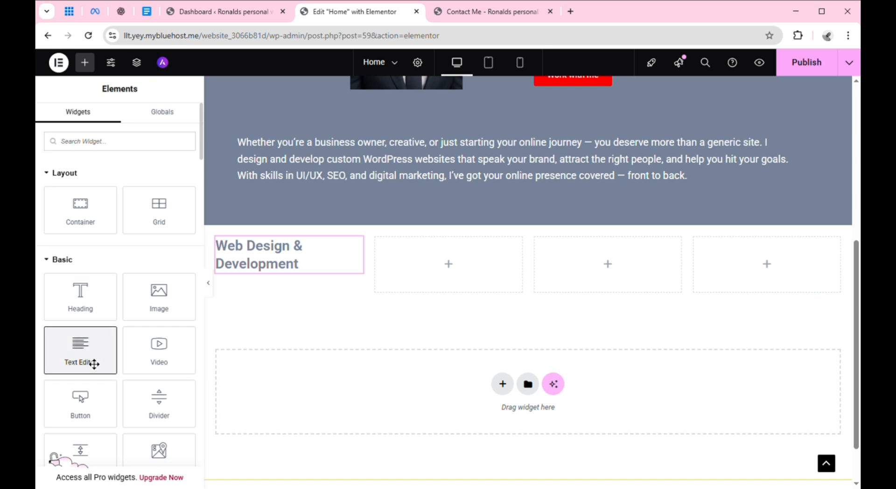
left_click_drag(94, 364, 271, 273)
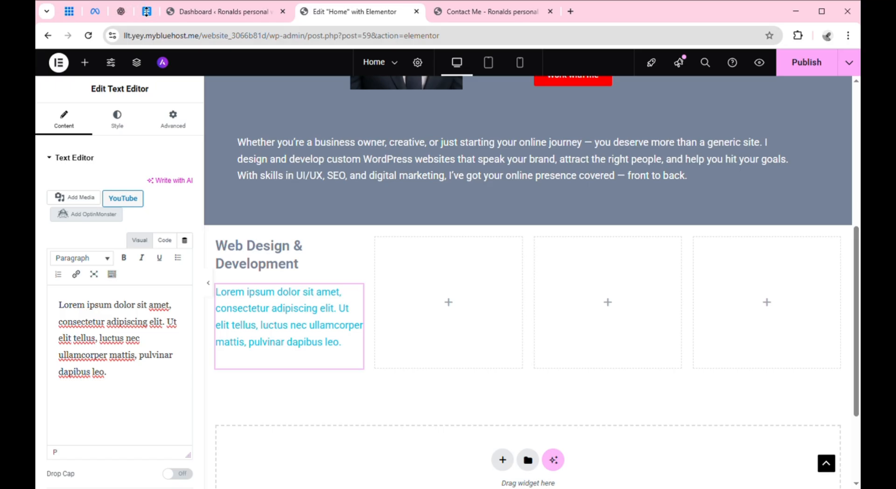
Copy the Web Design & Development description from the Google Docs copy and replace the first column's placeholder text with it in Elementor.
left_click(150, 16)
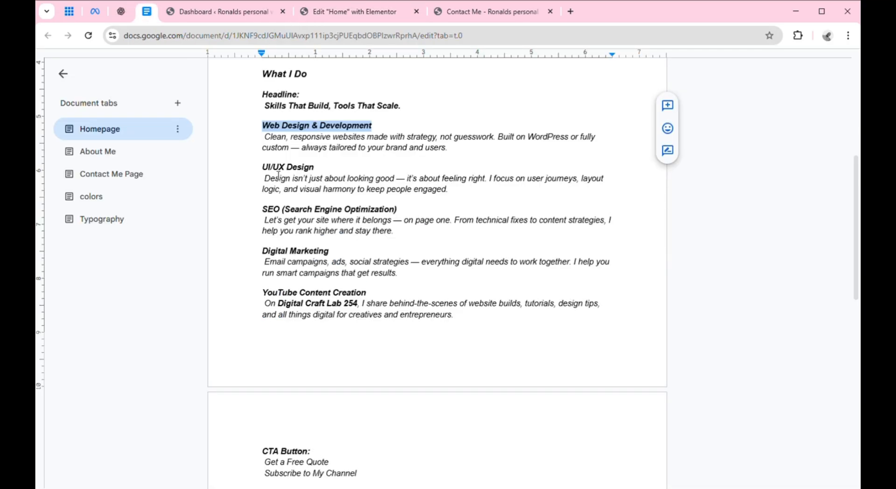
left_click_drag(265, 138, 458, 154)
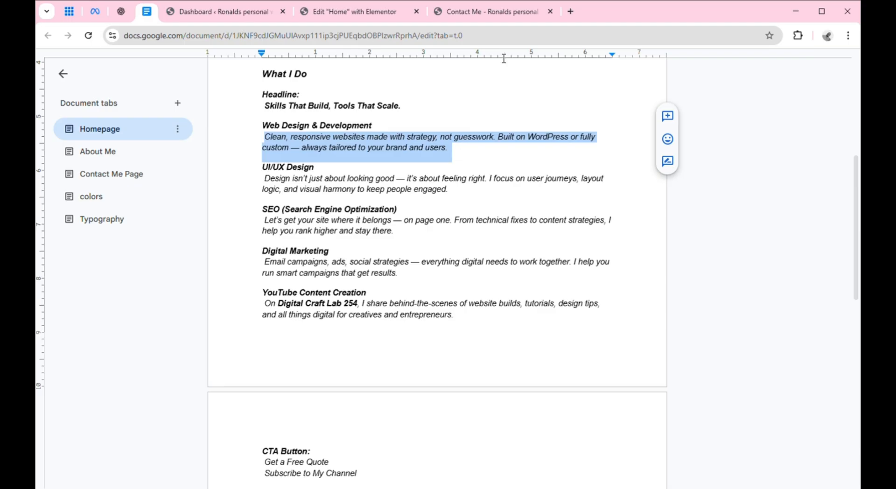
left_click(372, 13)
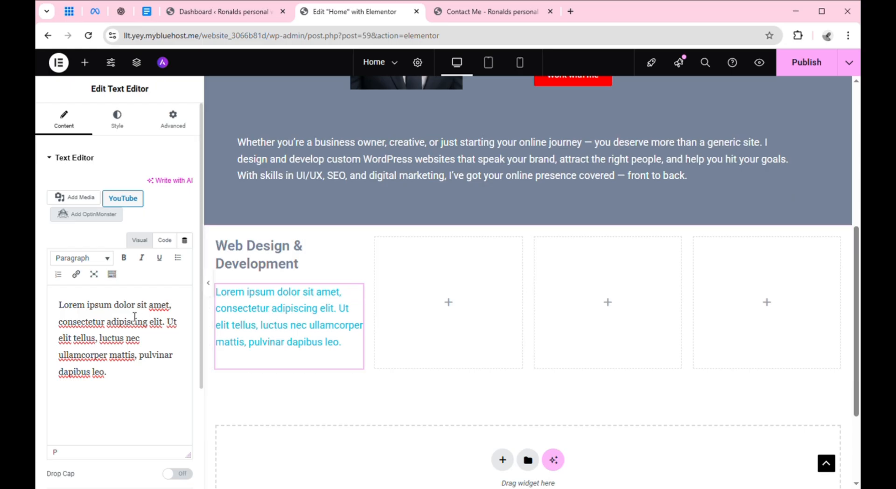
key("ctrl+a")
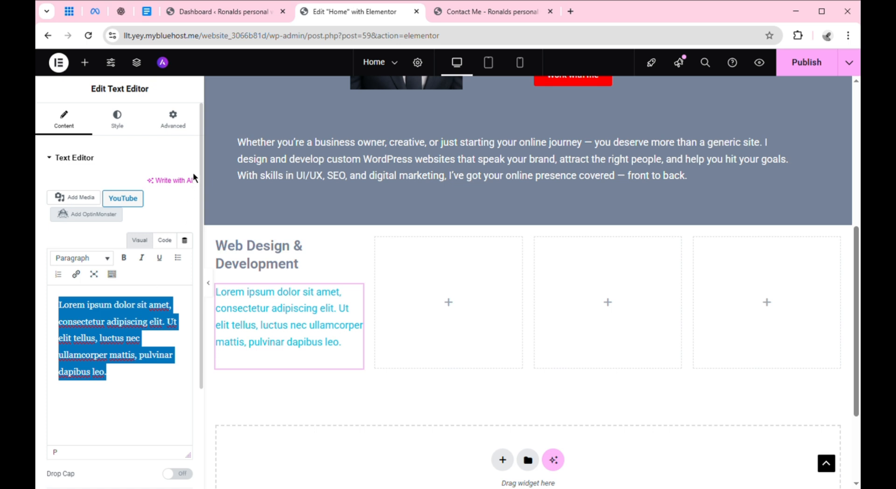
key("ctrl+v")
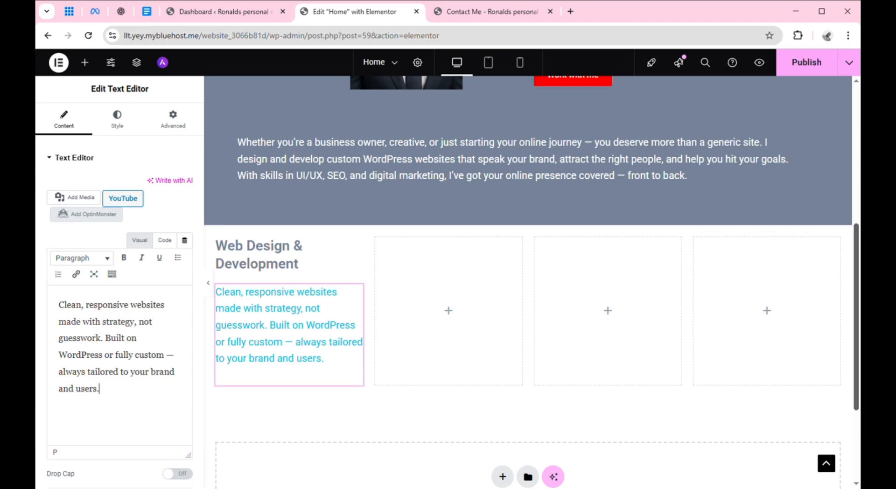
mouse_move(858, 322)
left_mouse_down()
mouse_move(853, 251)
mouse_move(858, 325)
left_mouse_up()
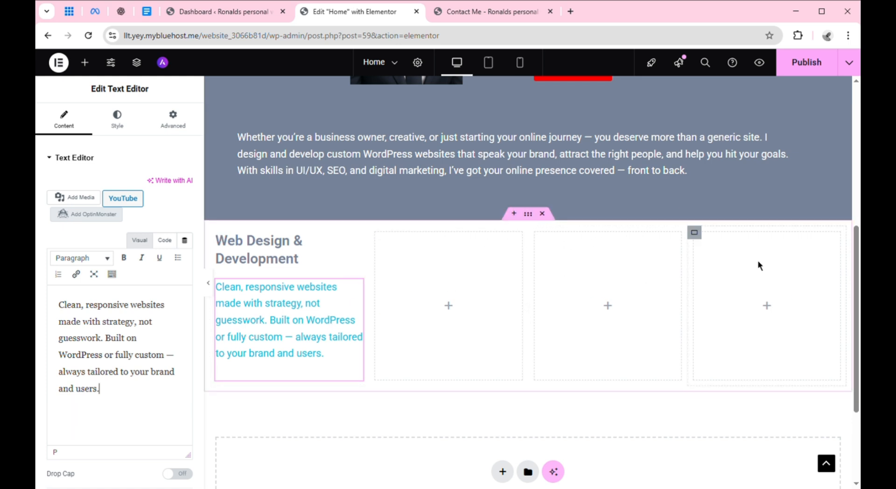
scroll(859, 257, "up", 1)
scroll(858, 257, "up", 5)
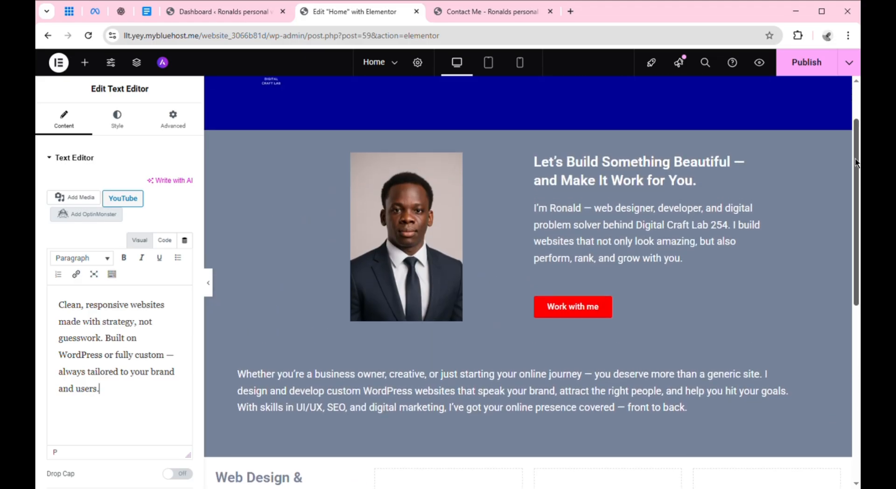
scroll(859, 257, "down", 4)
scroll(393, 383, "down", 1)
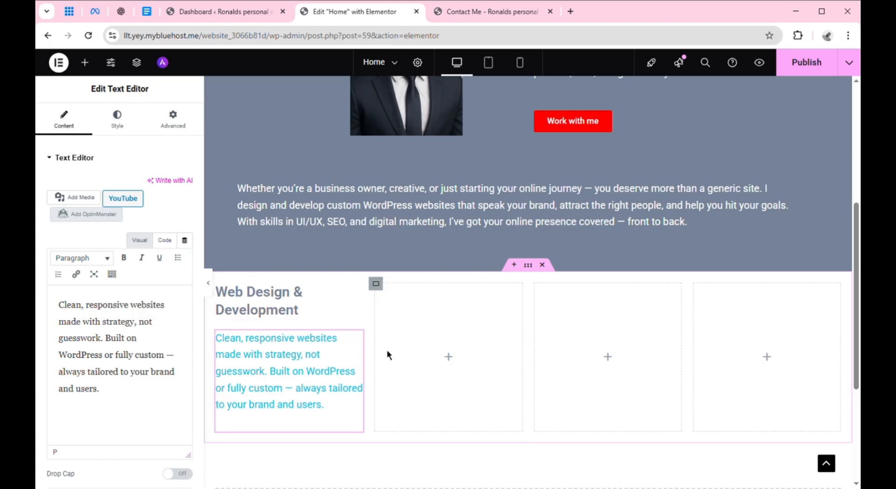
Copy the first column's container and paste its style onto the second and third column containers.
right_click(228, 295)
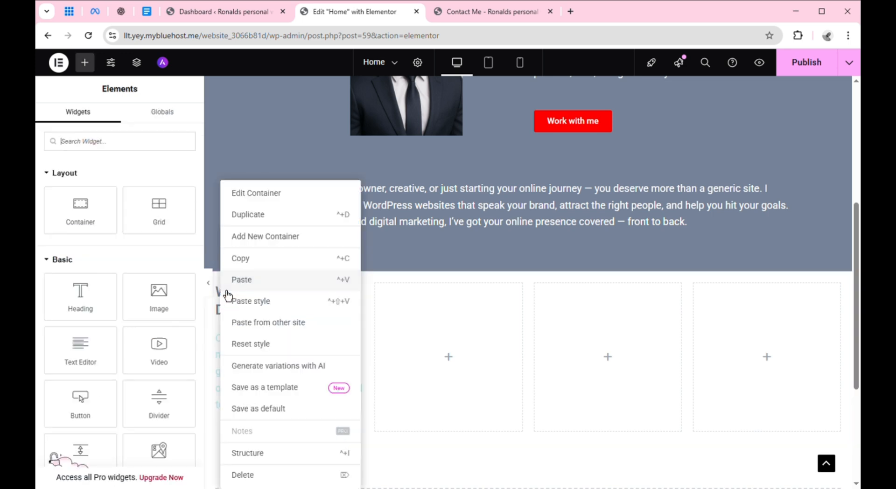
left_click(269, 259)
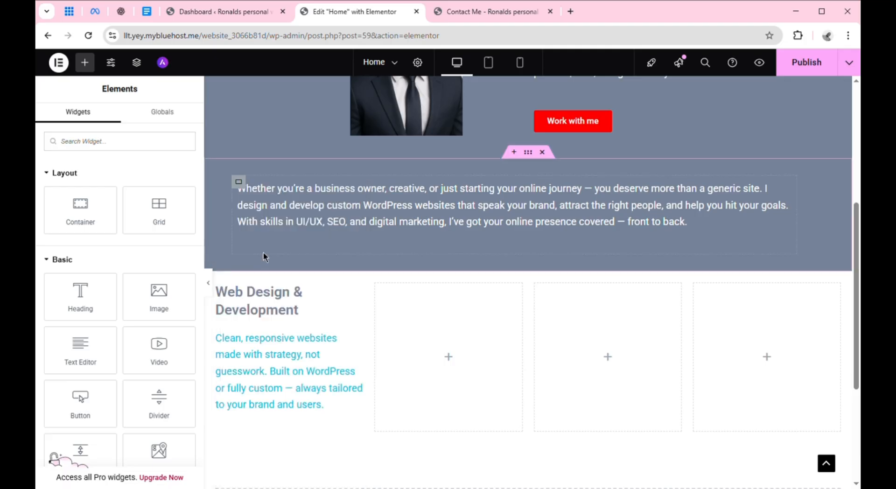
right_click(386, 297)
left_click(395, 305)
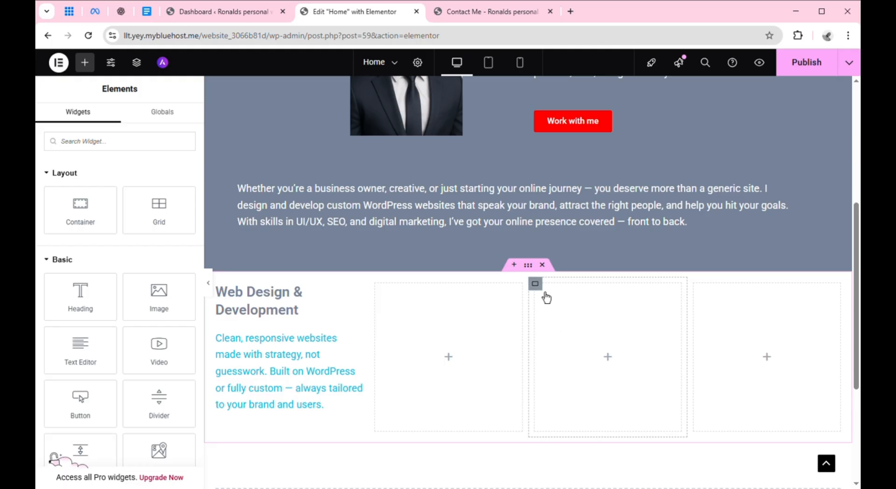
right_click(542, 296)
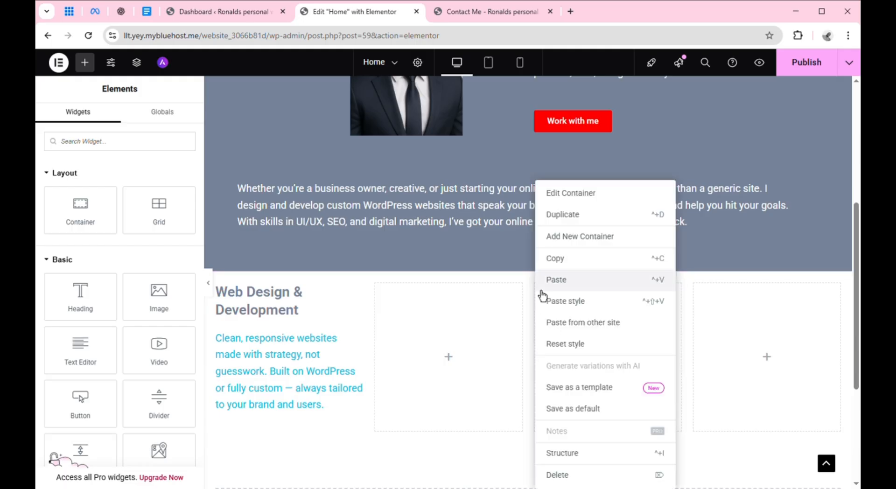
left_click(570, 302)
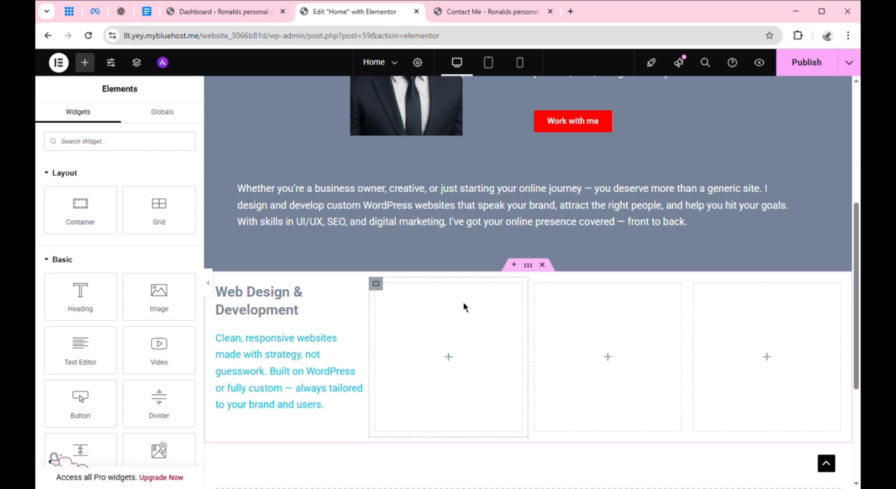
Switch to the Google Docs copy and copy the "UI/UX Design" title from the What I Do section.
left_click(149, 11)
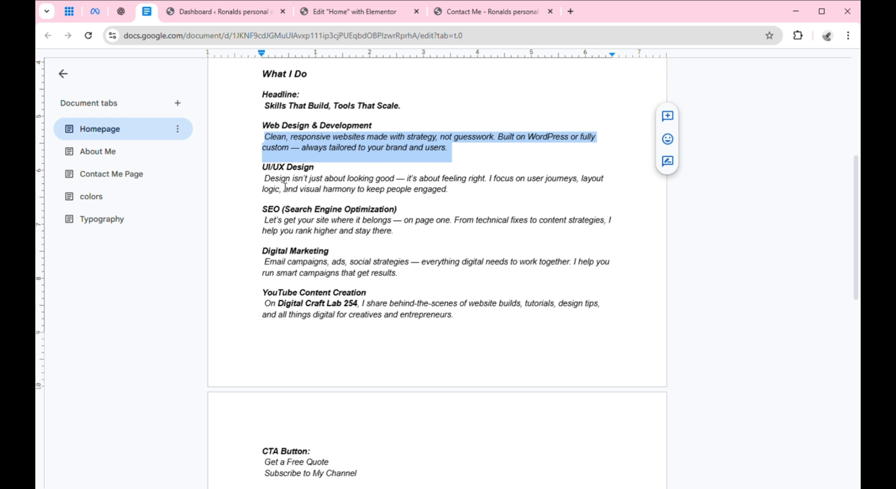
left_click(271, 178)
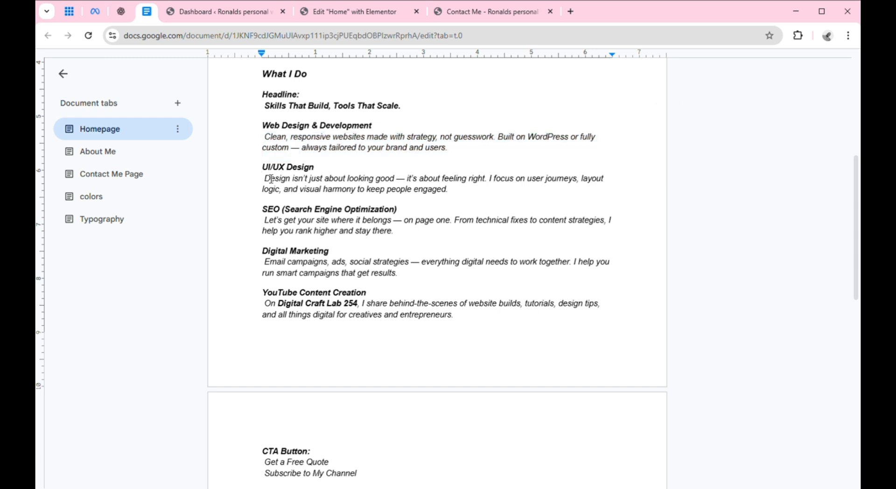
left_click_drag(271, 179, 326, 176)
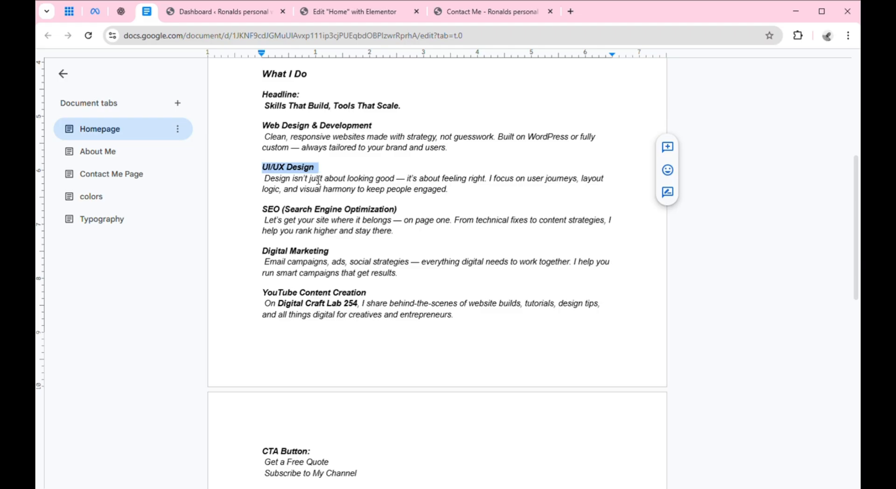
right_click(311, 174)
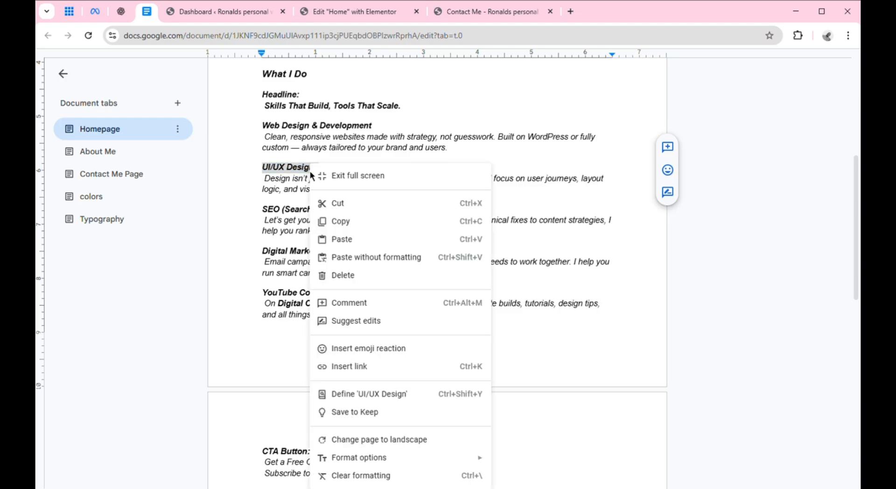
left_click(347, 228)
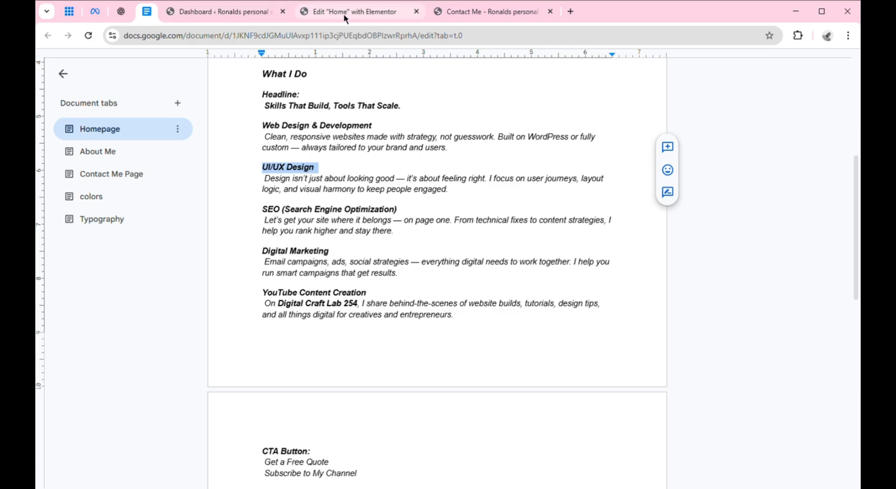
Back in Elementor, add a Heading widget to the second column and replace its title with "UI/UX Design".
left_click(321, 13)
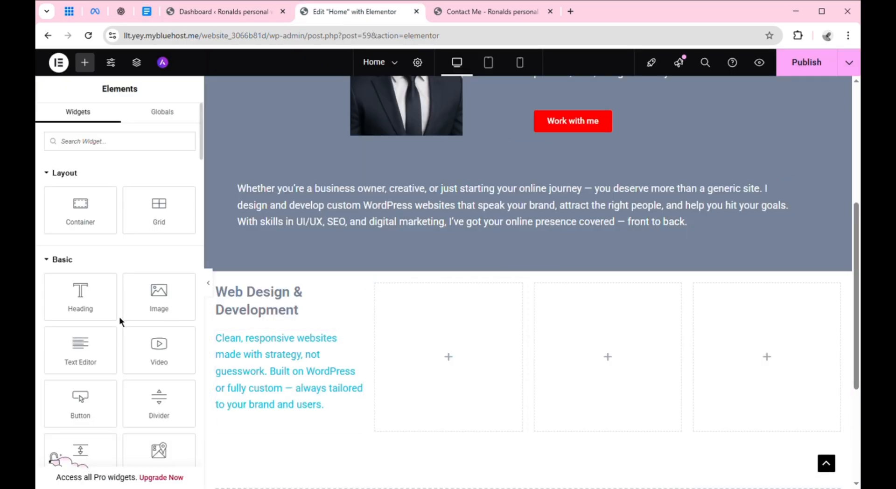
left_click_drag(91, 301, 444, 336)
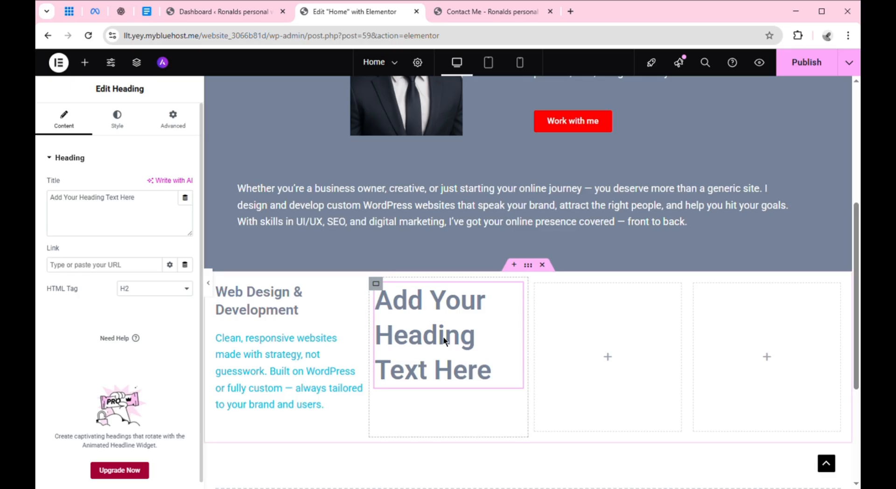
left_click(113, 211)
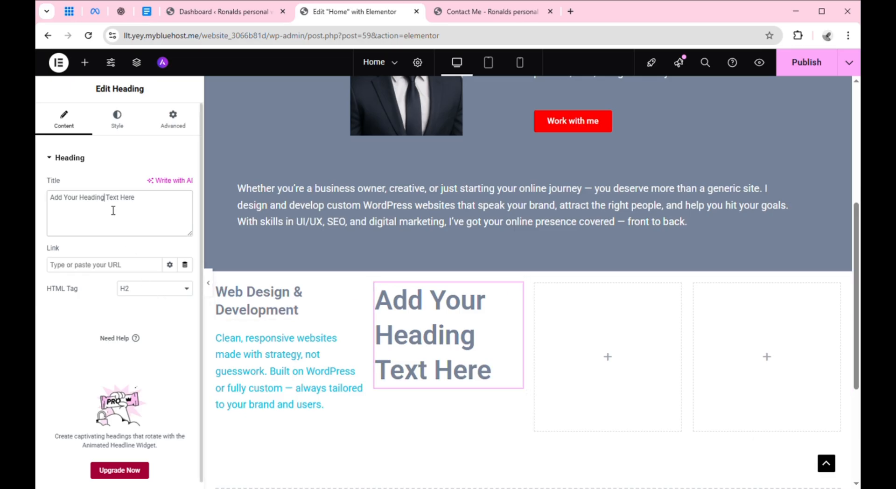
key("ctrl+a")
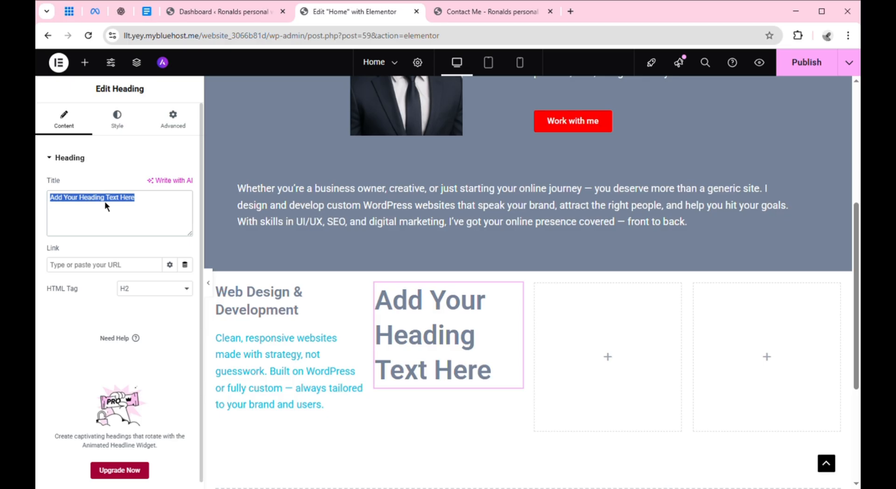
key("ctrl+v")
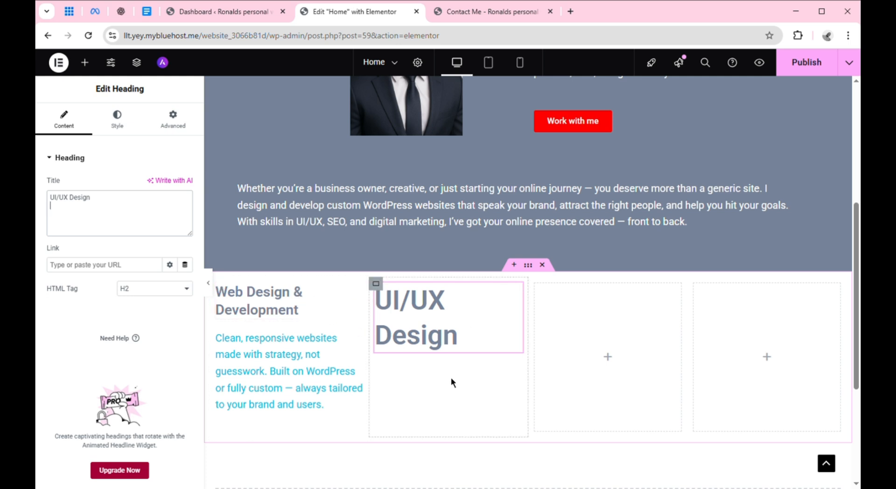
left_click(91, 73)
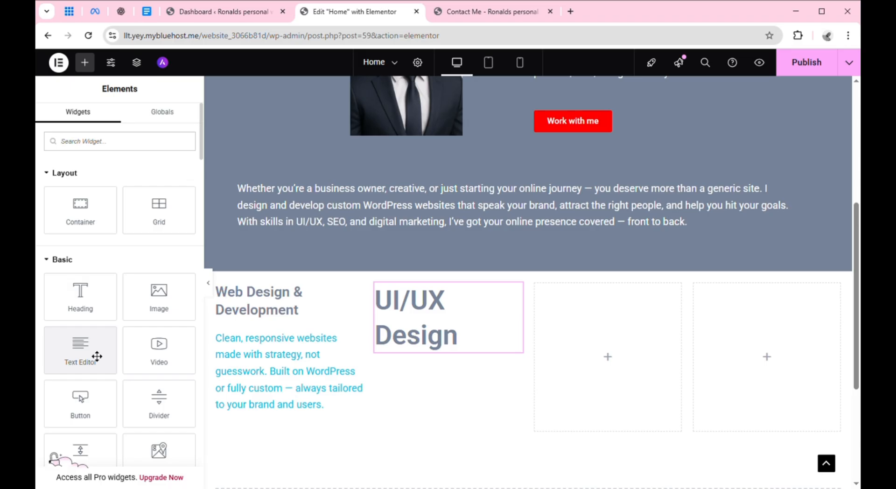
left_click_drag(97, 356, 466, 380)
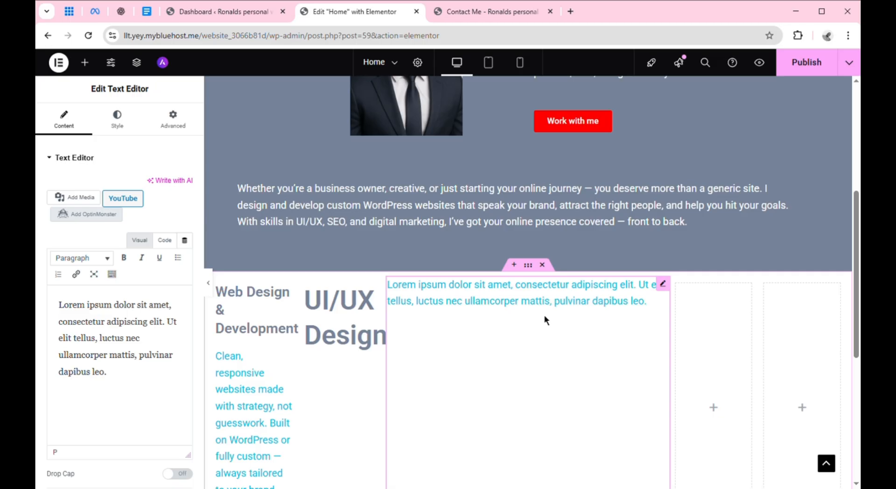
right_click(667, 293)
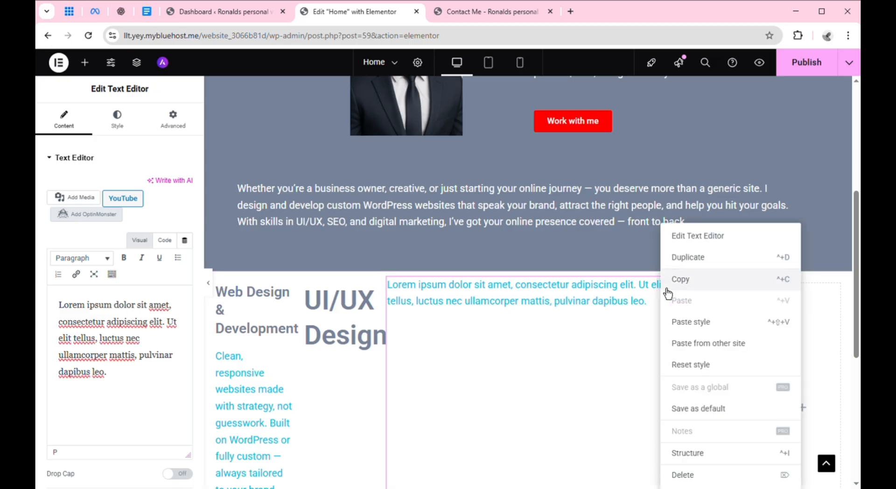
left_click(699, 479)
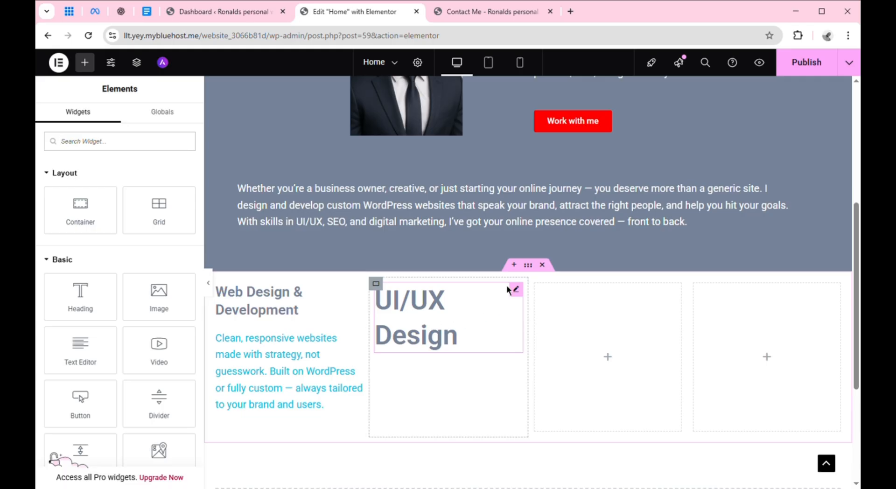
Copy the "Web Design & Development" heading and paste its style onto the "UI/UX Design" heading.
left_click(516, 289)
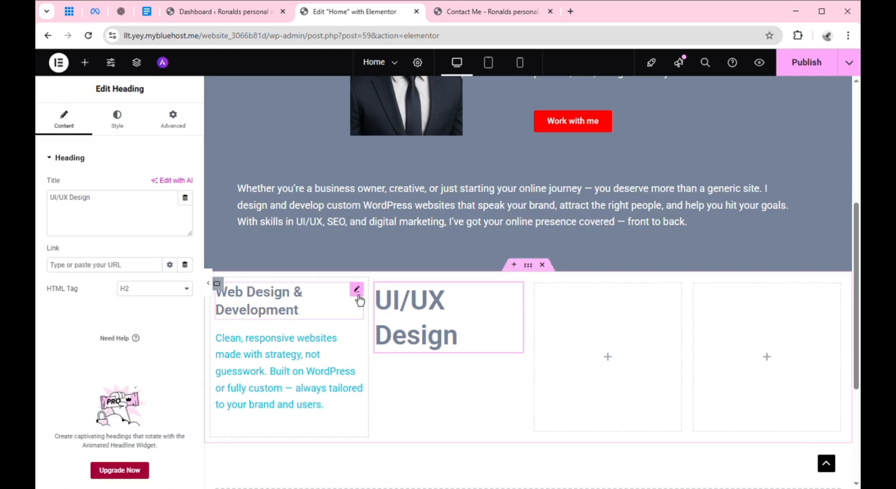
right_click(360, 300)
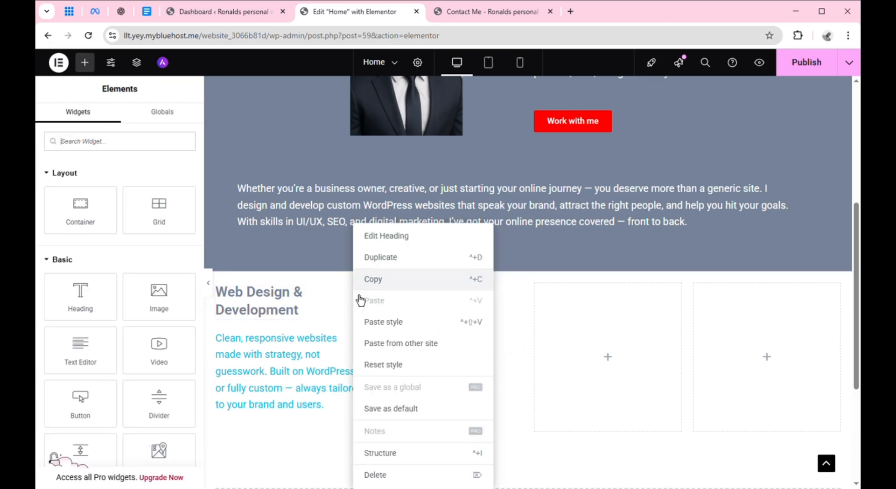
left_click(385, 281)
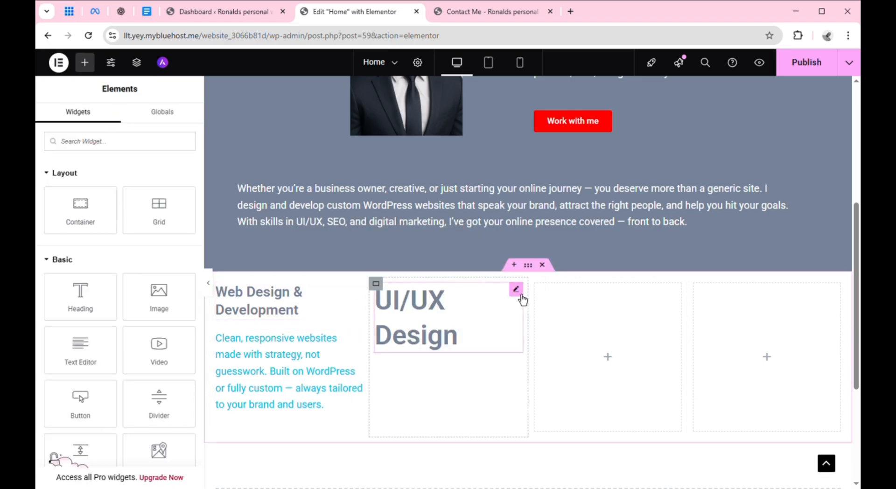
right_click(522, 299)
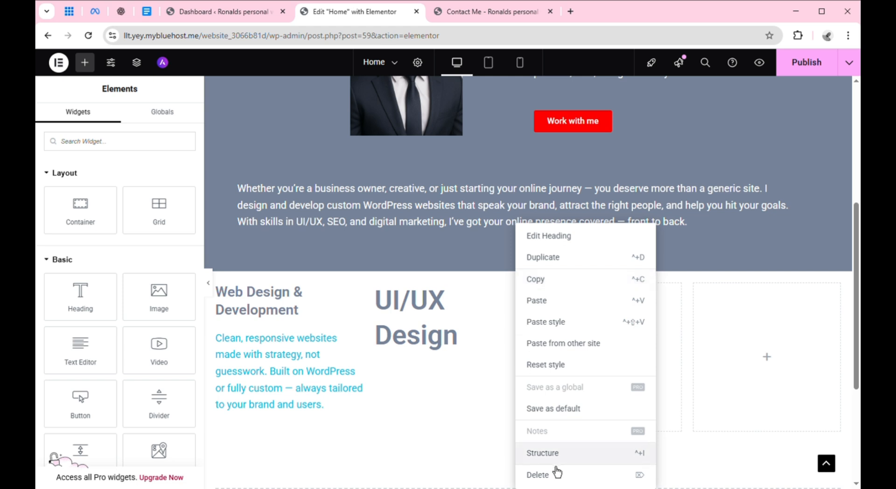
left_click(556, 323)
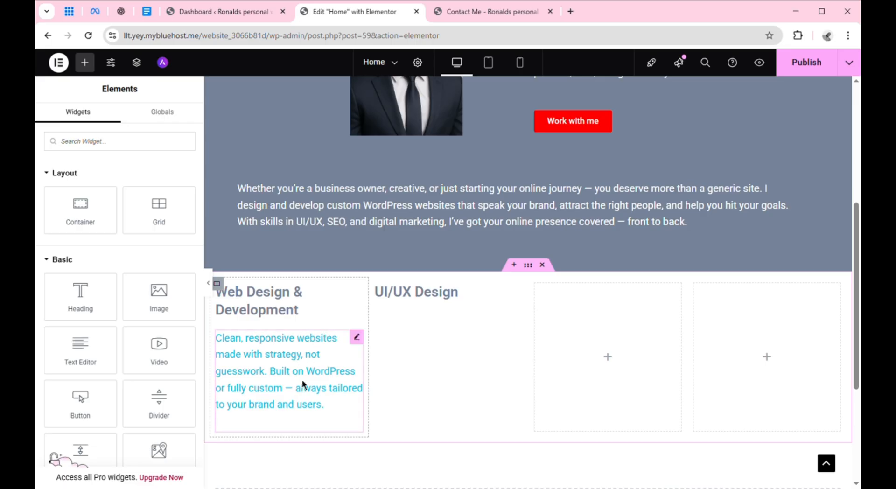
Add a Text Editor widget below the "UI/UX Design" heading, and copy the UI/UX Design description from the Google Docs copy.
left_click_drag(89, 362, 415, 304)
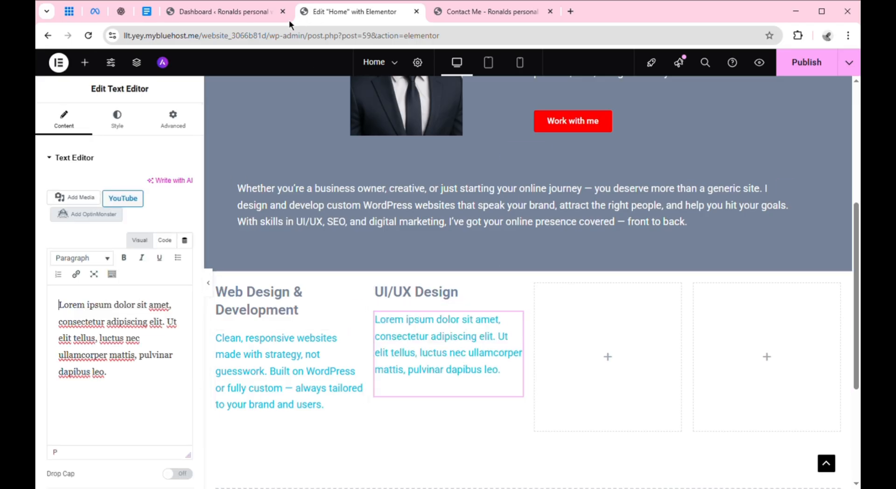
left_click(149, 13)
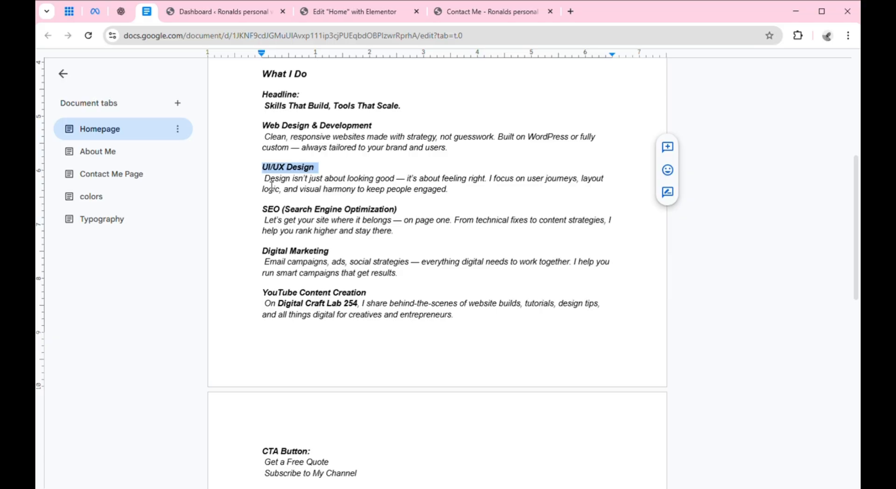
key("Right")
left_click_drag(263, 179, 477, 201)
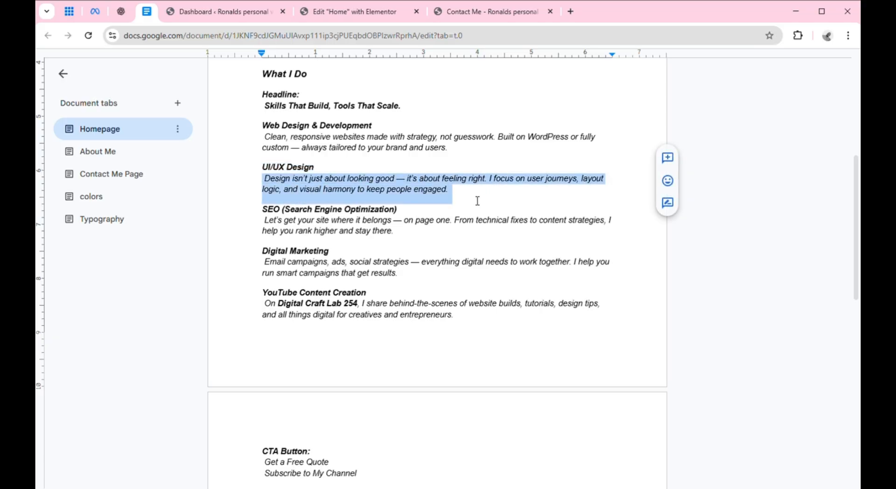
right_click(357, 189)
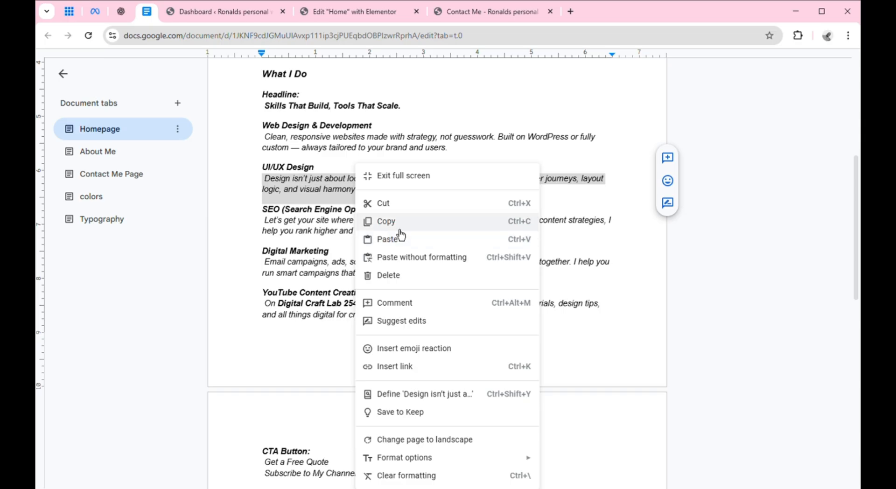
left_click(396, 223)
Back in Elementor, replace the second column's placeholder paragraph with the copied UI/UX Design description.
left_click(370, 15)
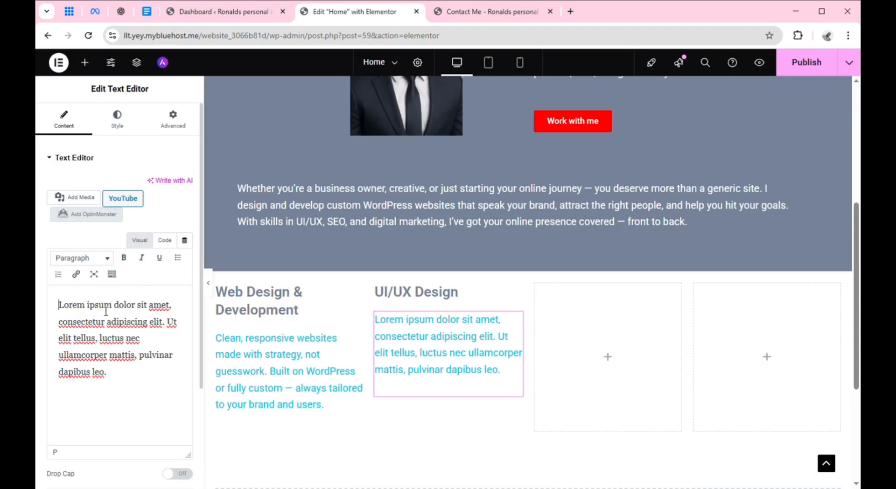
key("ctrl+a")
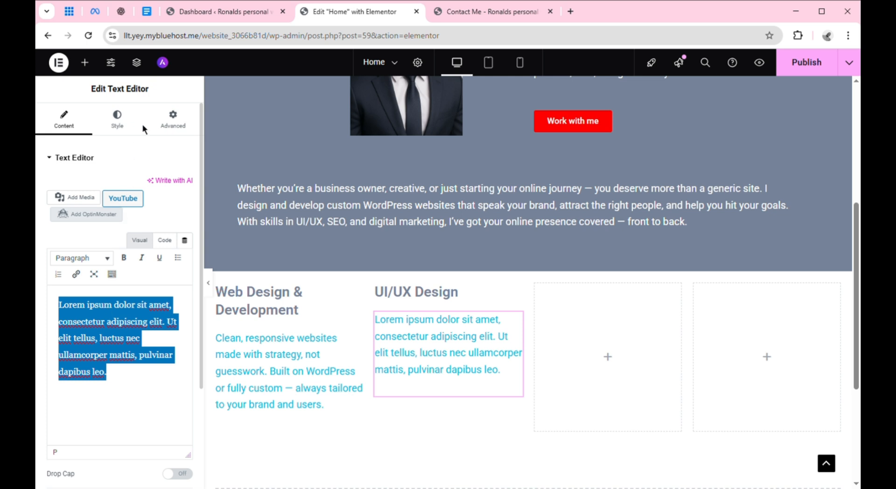
key("ctrl+v")
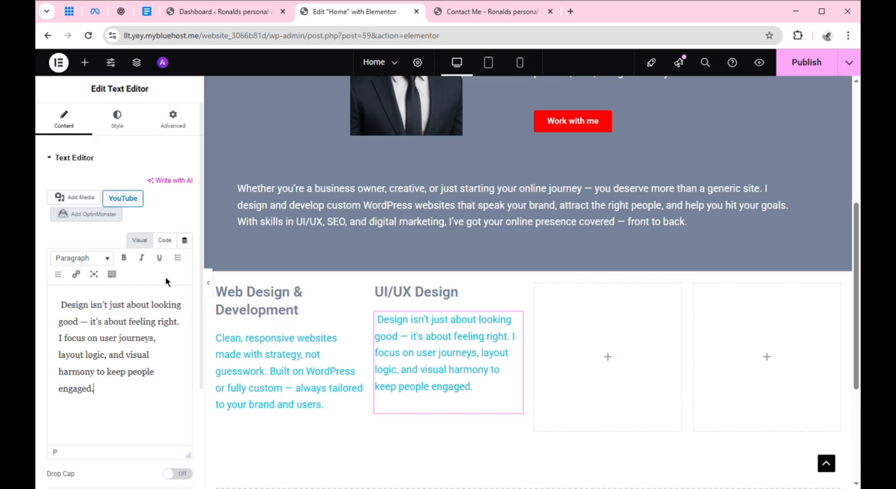
left_click(121, 127)
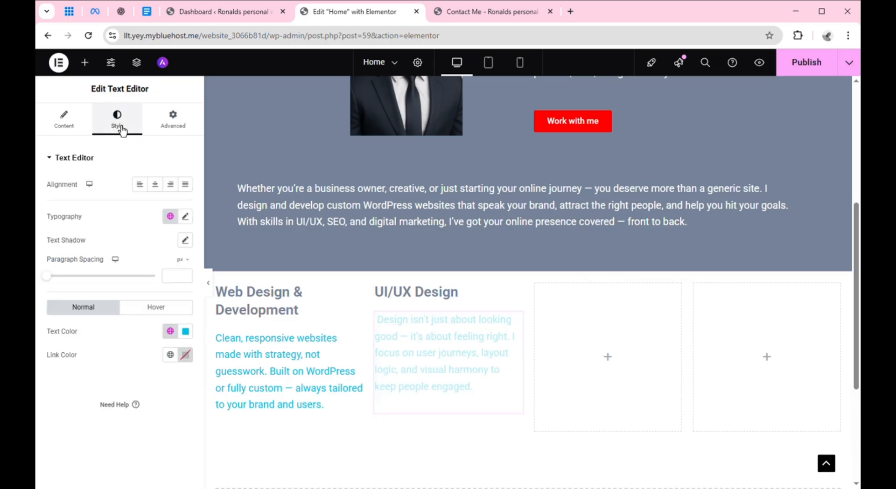
Add a Heading widget to the third column, and copy the "SEO (Search Engine Optimization)" title from the Google Docs copy.
left_click(88, 69)
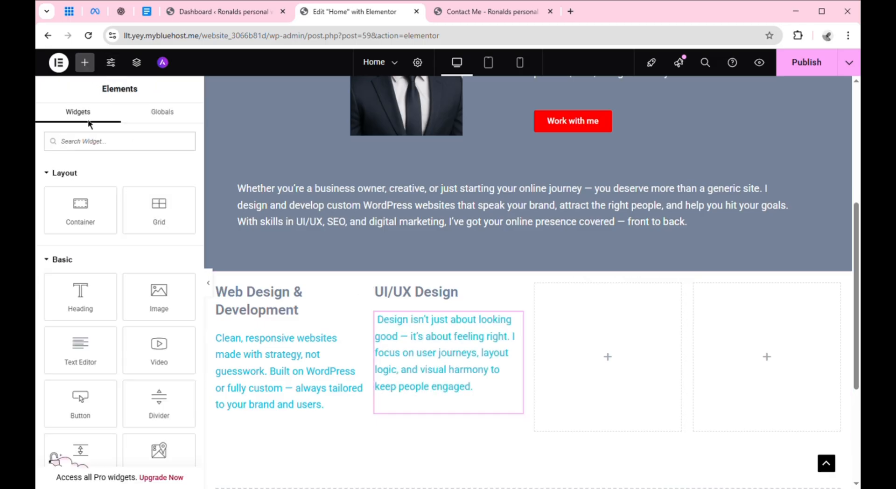
left_click_drag(93, 303, 612, 304)
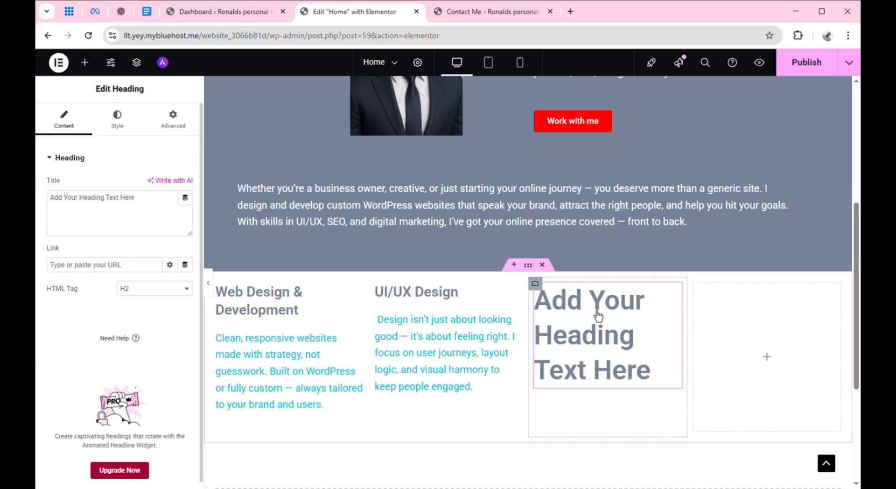
left_click(147, 11)
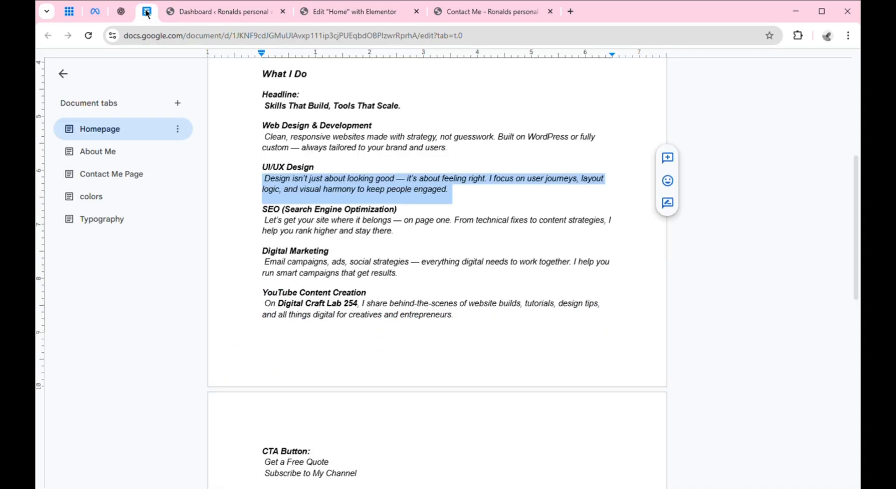
left_click(275, 209)
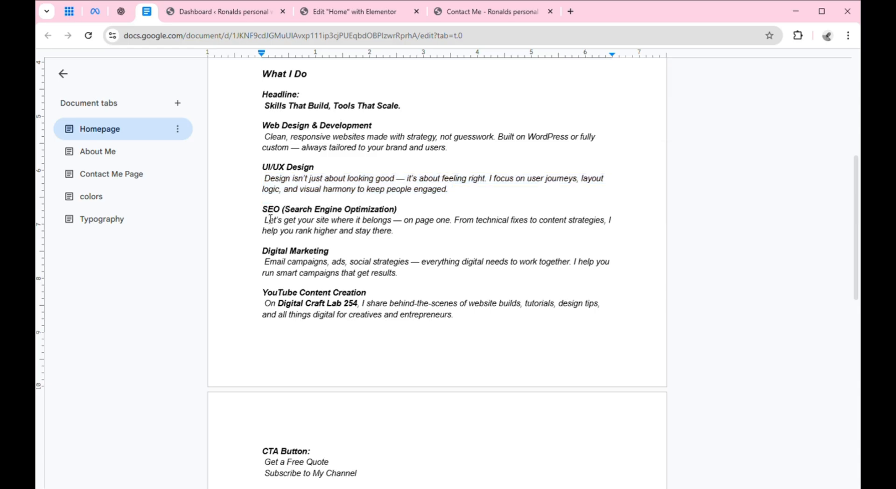
left_click_drag(270, 219, 417, 216)
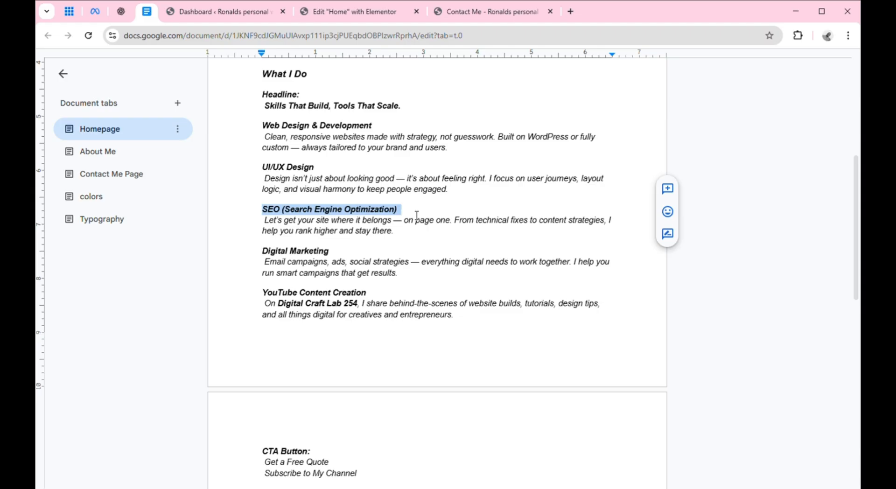
right_click(368, 212)
left_click(409, 230)
Back in Elementor, replace the third column's heading title with "SEO (Search Engine Optimization)".
left_click(382, 8)
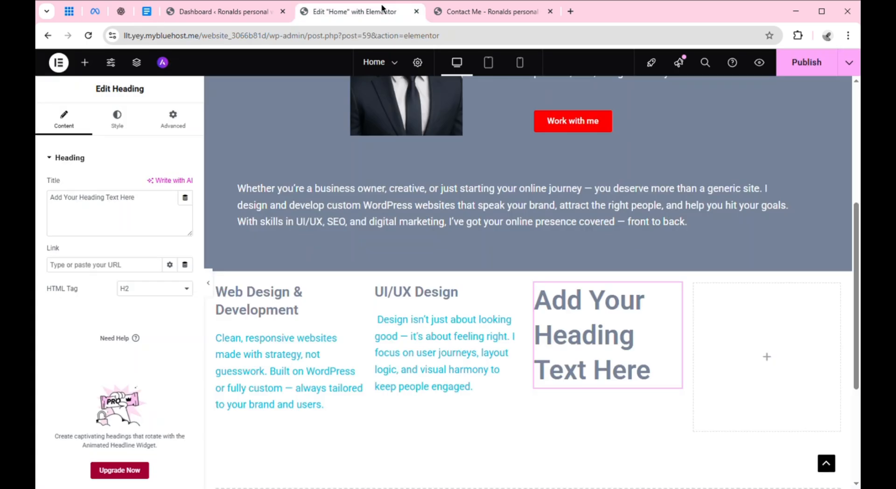
left_click(85, 209)
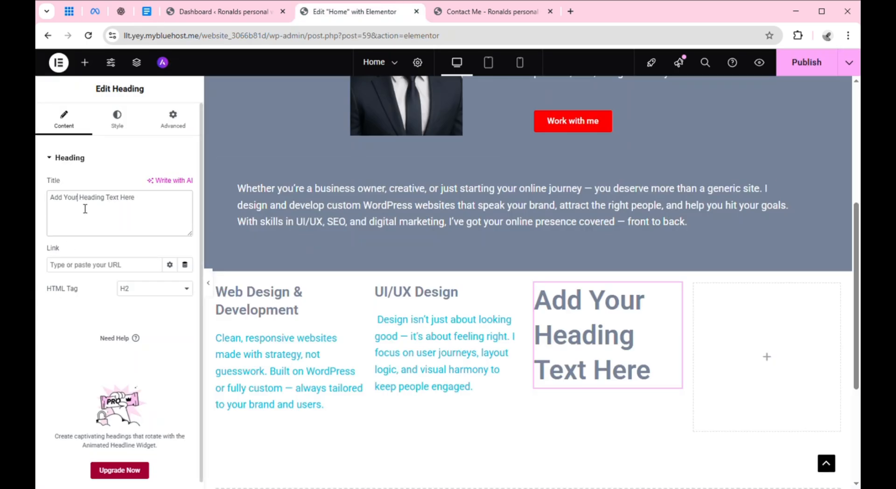
key("ctrl+a")
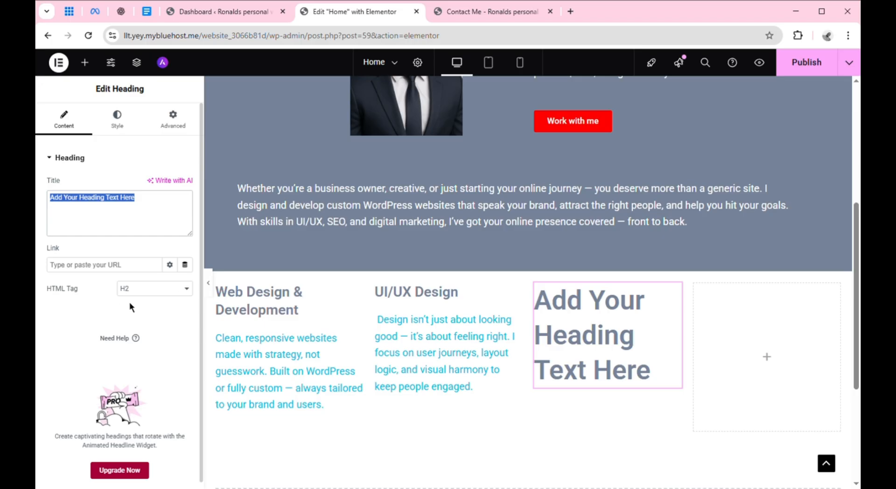
key("ctrl+v")
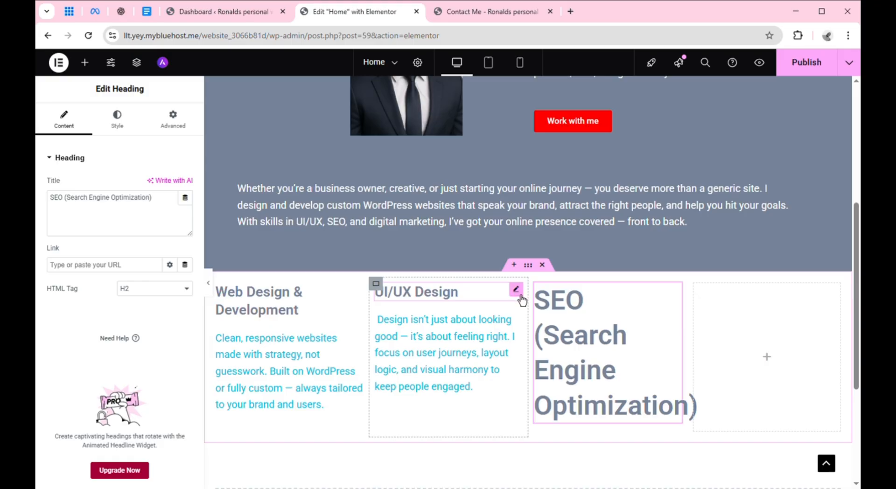
Copy the "UI/UX Design" heading and paste its style onto the "SEO (Search Engine Optimization)" heading.
left_click(522, 299)
right_click(521, 299)
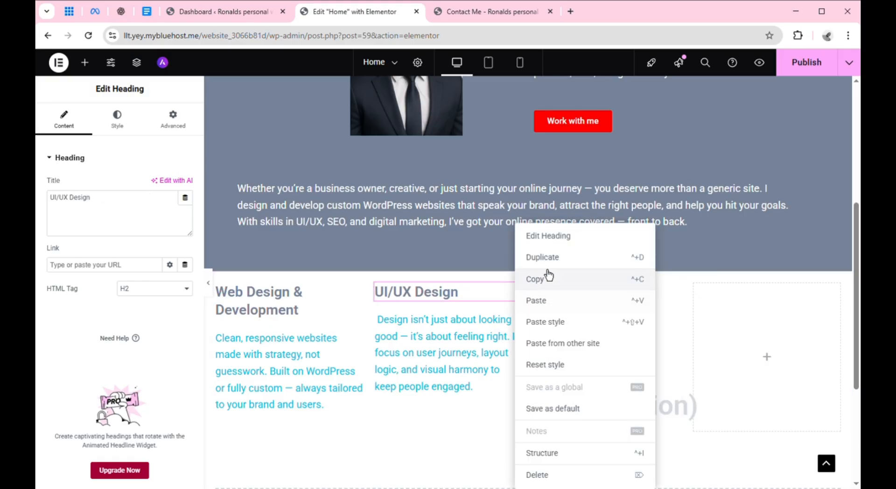
left_click(553, 300)
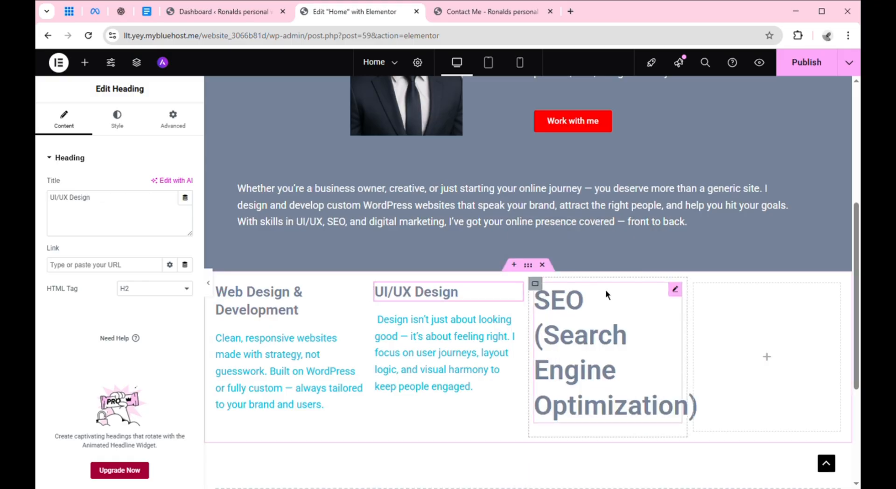
right_click(682, 298)
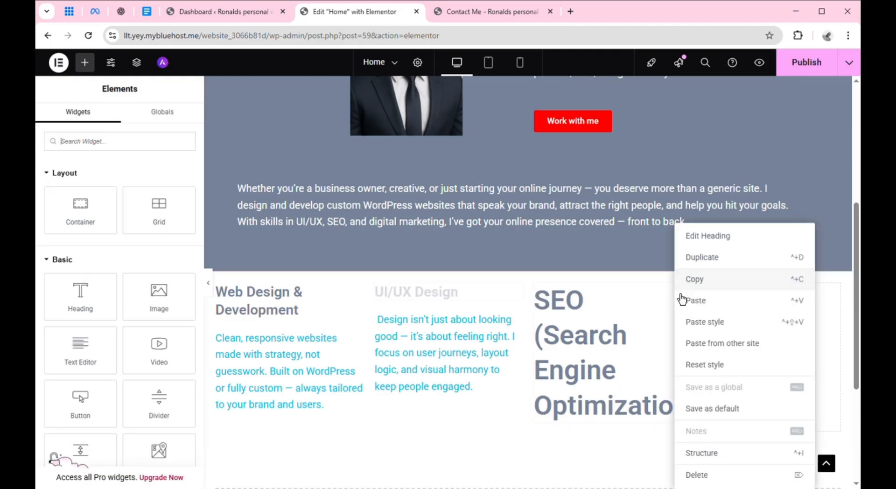
left_click(731, 327)
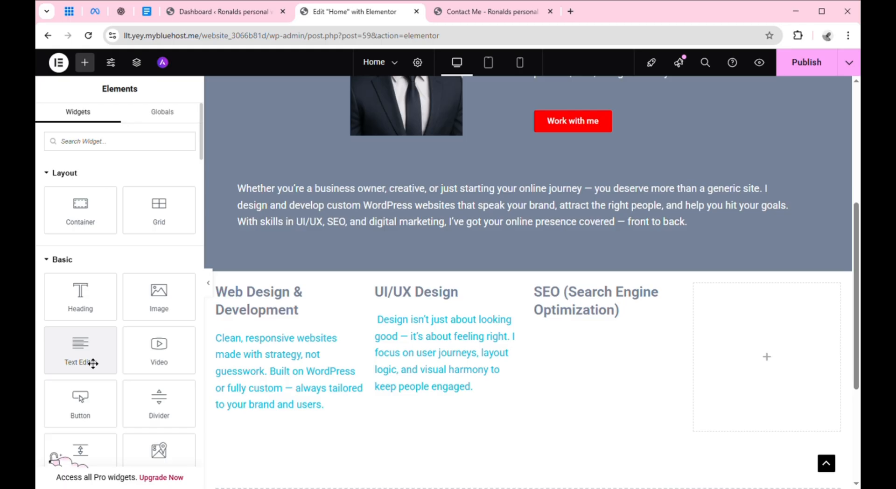
Add a Text Editor widget below the SEO heading, and copy the SEO description from the Google Docs copy.
left_click_drag(93, 364, 593, 322)
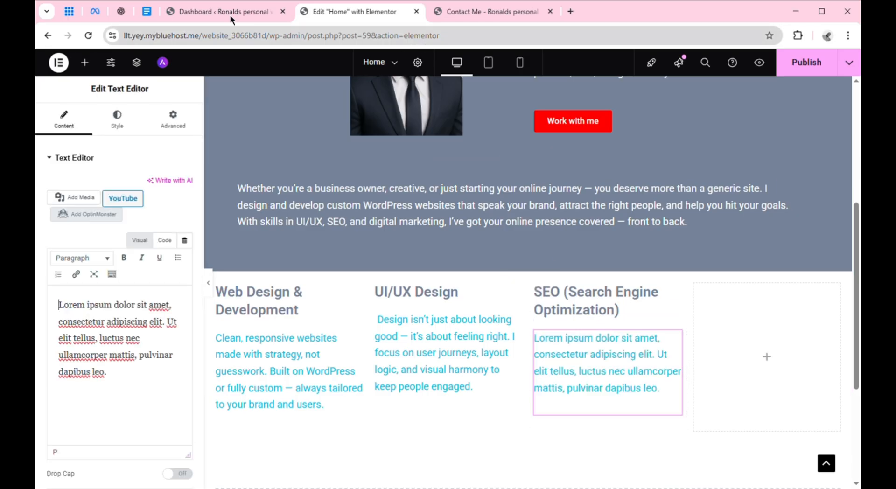
left_click(153, 10)
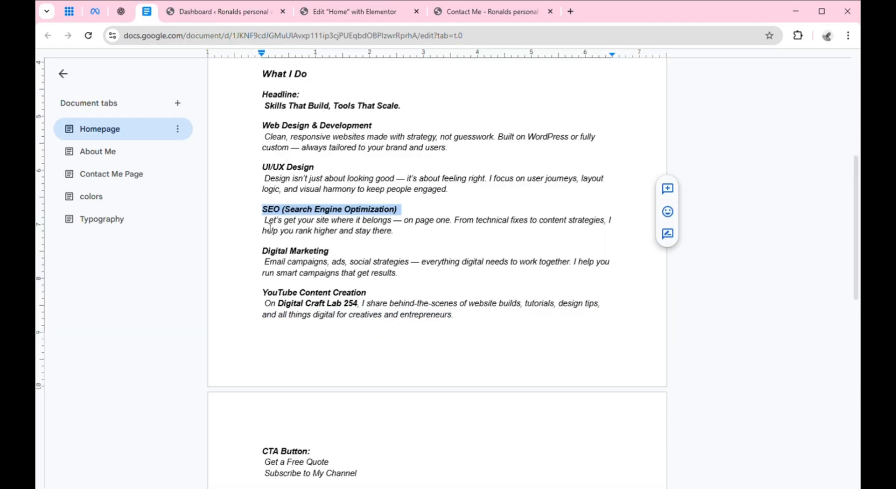
key("Right")
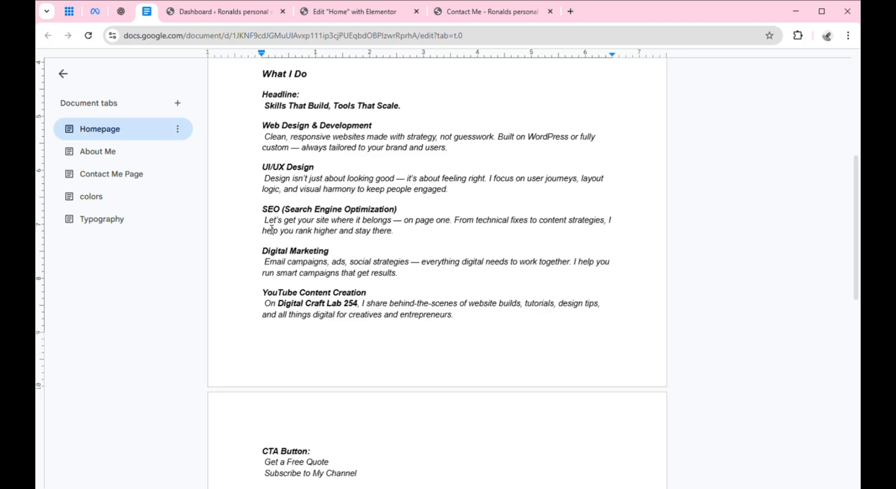
triple_click(272, 229)
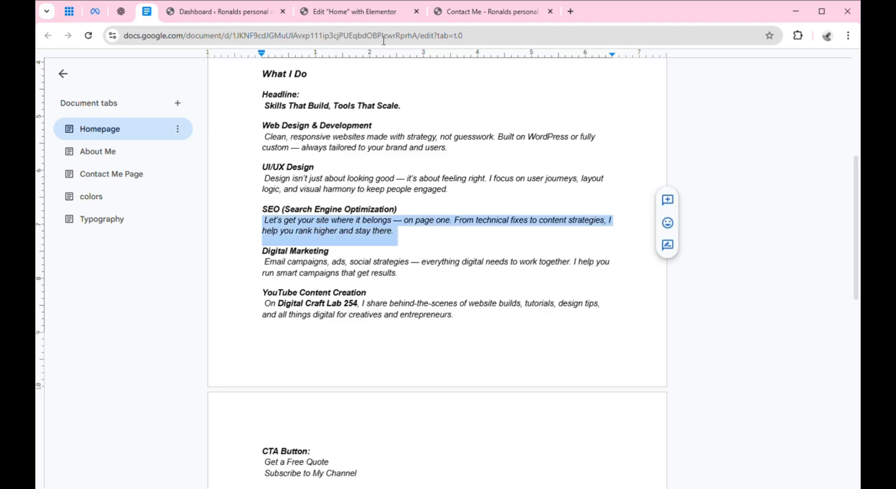
Back in Elementor, replace the third column's placeholder paragraph with the copied SEO description.
left_click(374, 13)
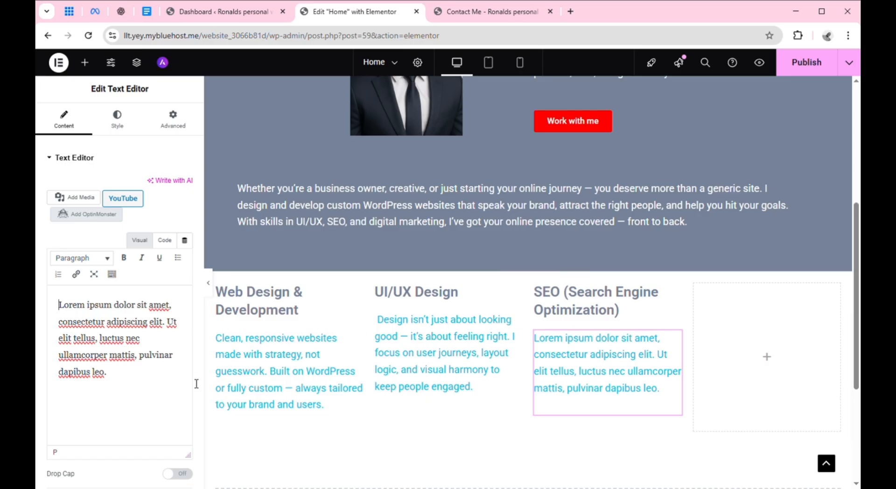
triple_click(123, 359)
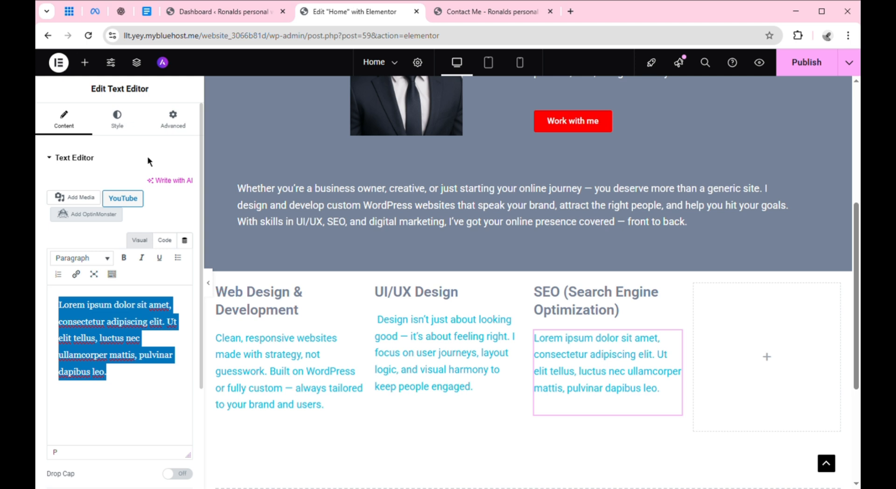
key("ctrl+v")
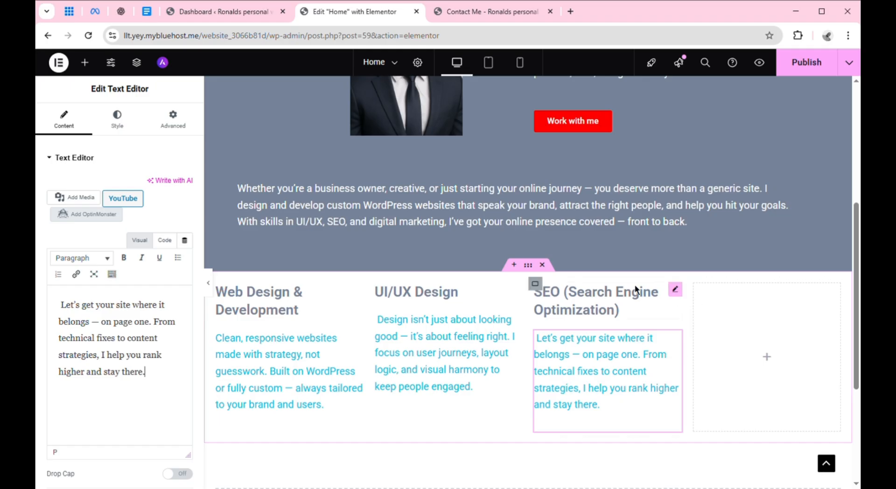
Switch to the Google Docs copy and copy the "Digital Marketing" title from the What I Do section.
left_click(152, 13)
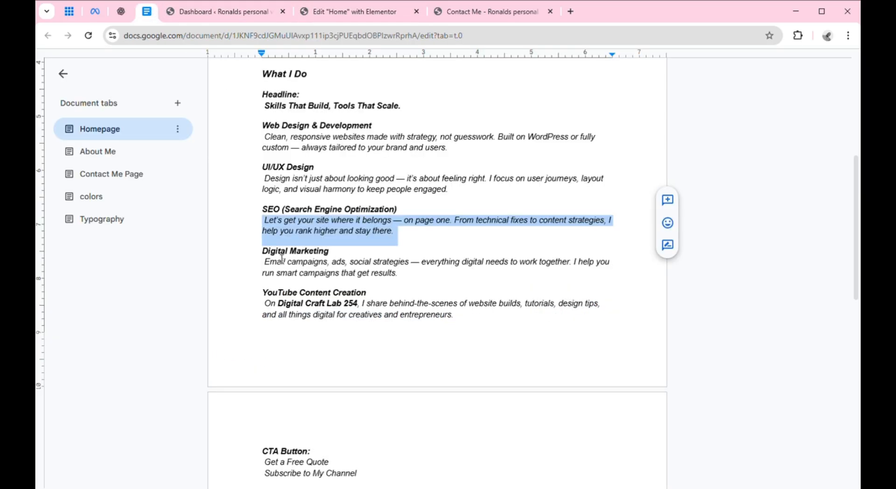
key("Right")
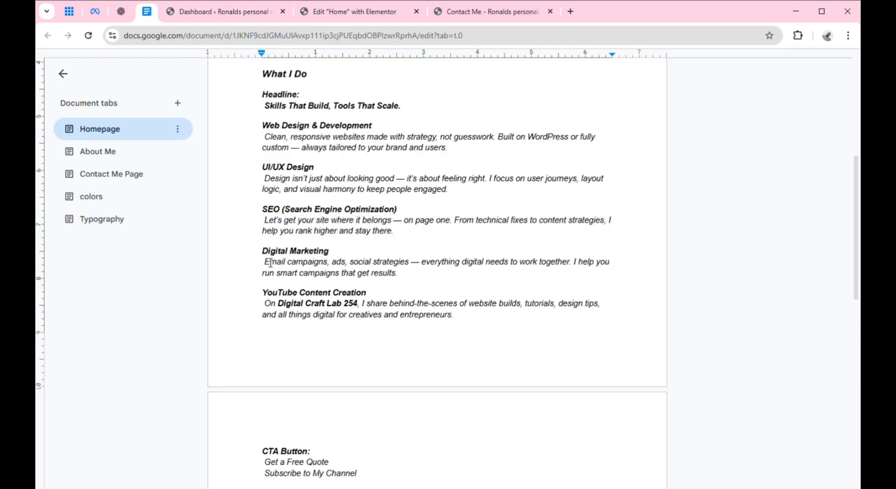
left_click_drag(263, 251, 343, 258)
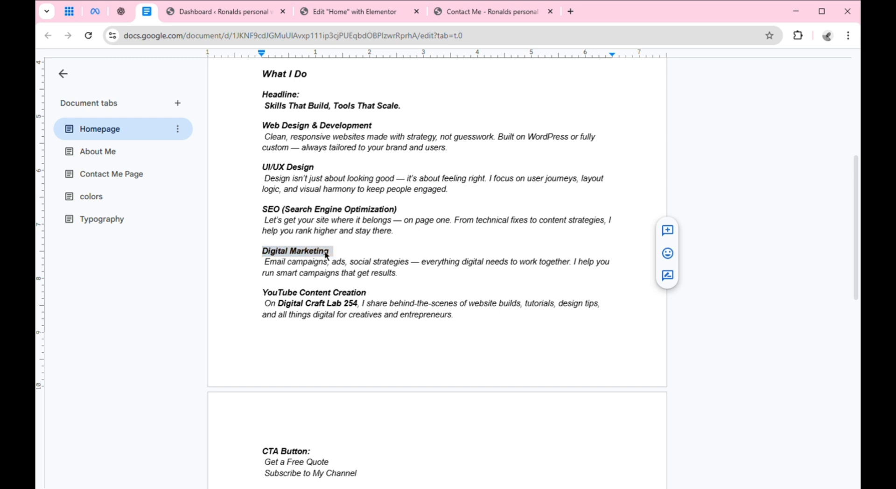
right_click(324, 250)
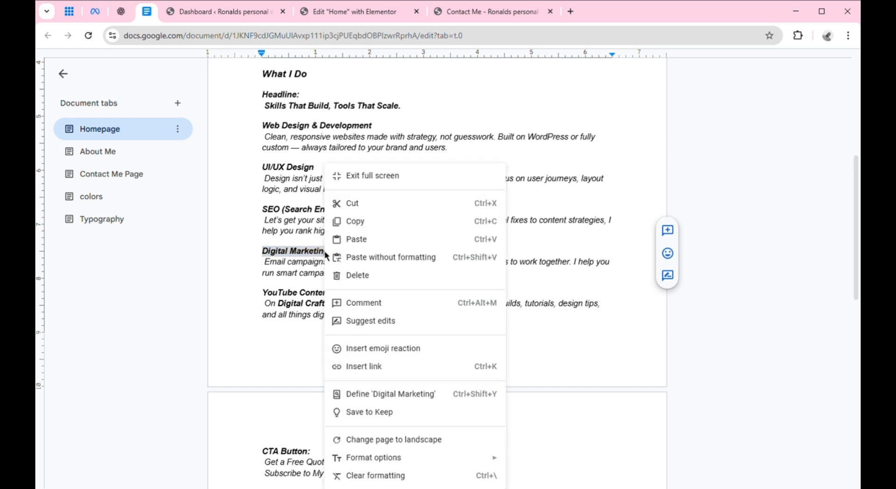
left_click(368, 232)
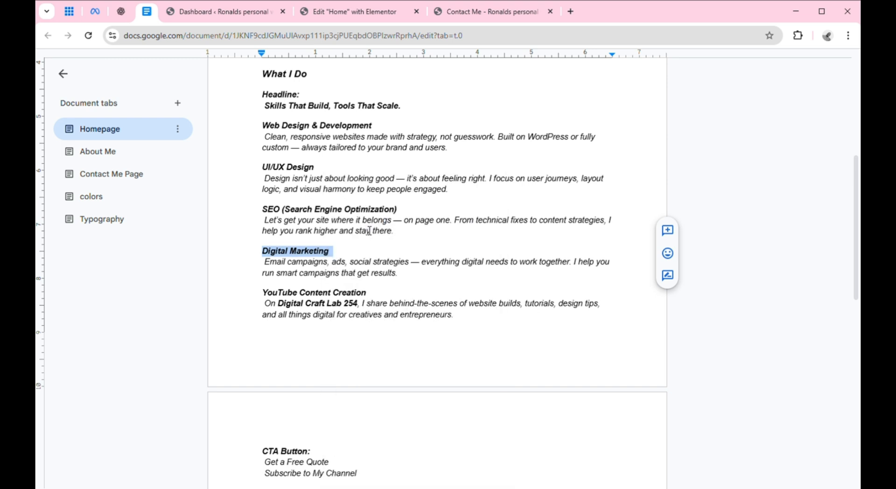
Back in Elementor, add a Heading widget to the empty fourth column and replace its title with the copied "Digital Marketing" text.
left_click(380, 10)
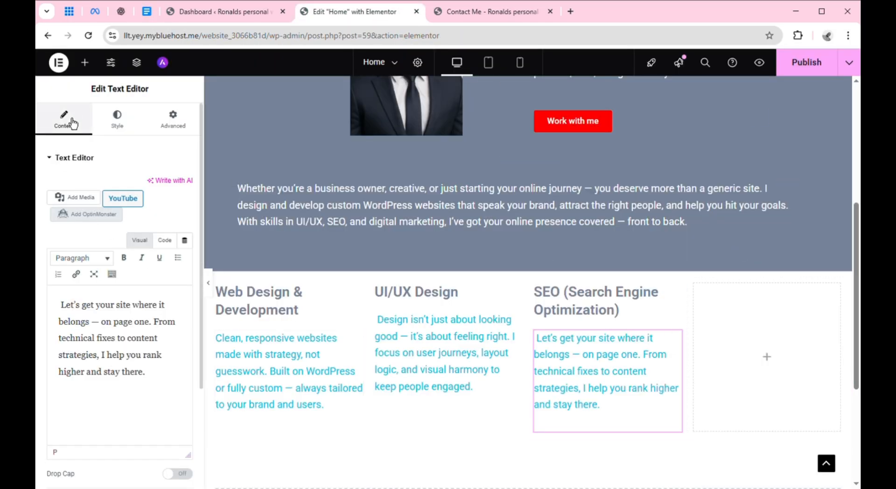
left_click(91, 70)
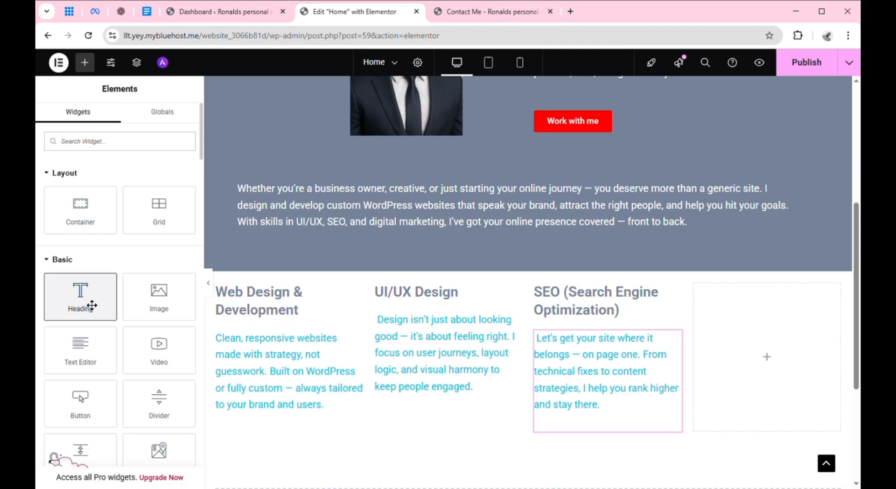
left_click_drag(91, 305, 785, 352)
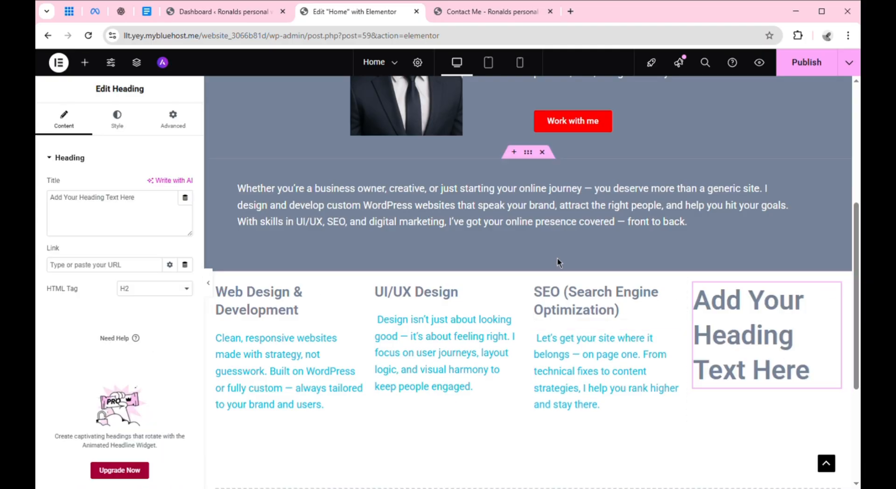
left_click(116, 211)
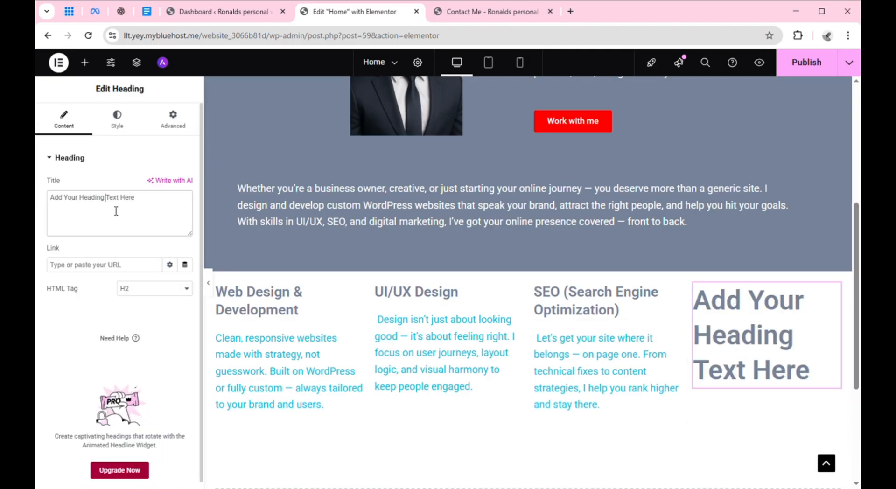
key("ctrl+a")
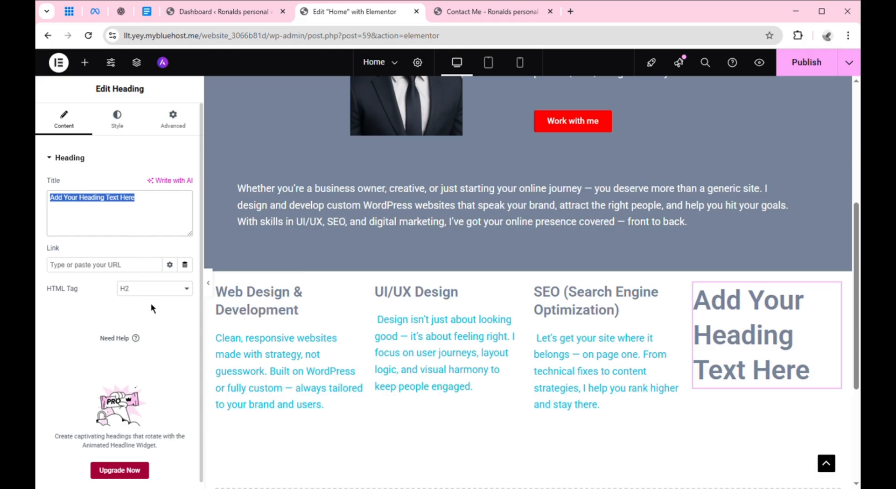
key("ctrl+v")
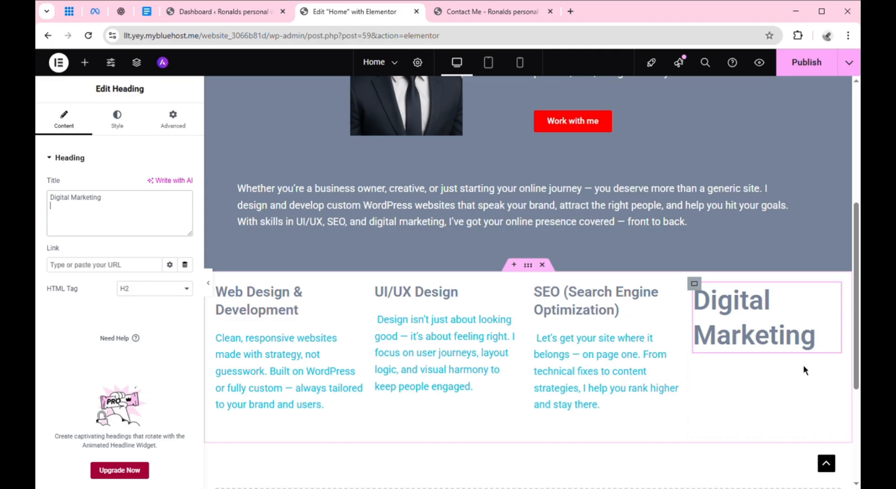
left_click(87, 71)
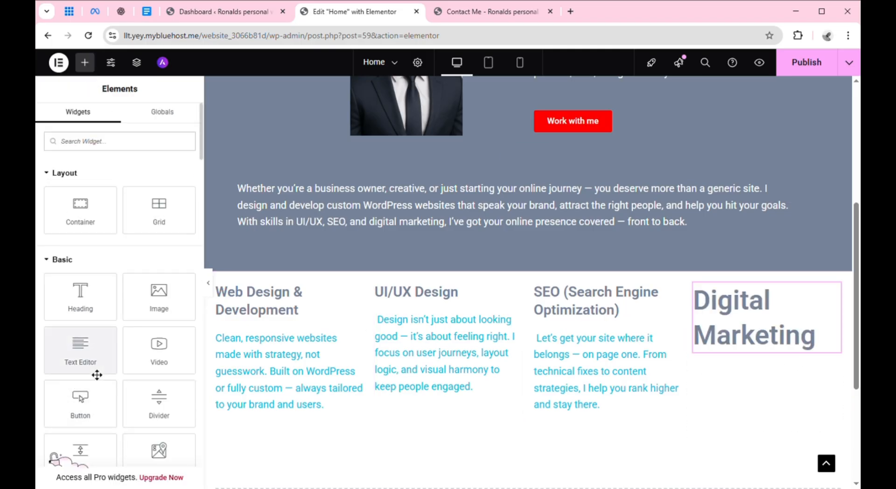
left_click_drag(97, 375, 811, 413)
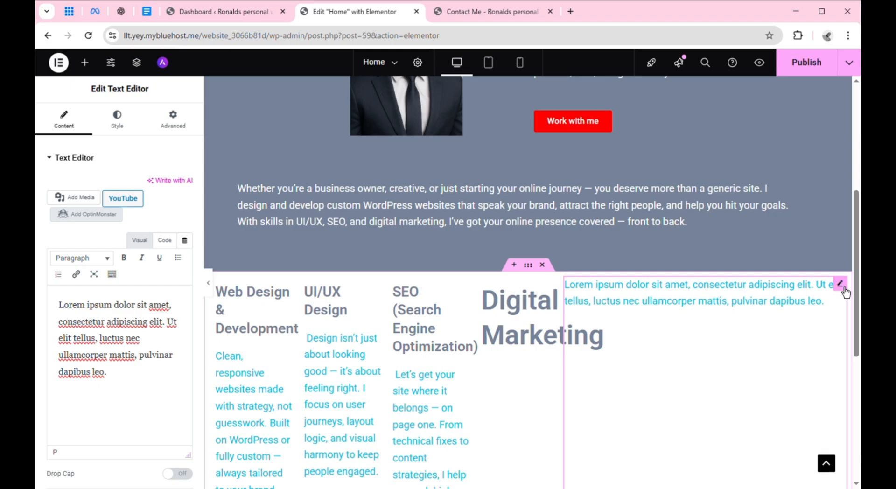
right_click(846, 292)
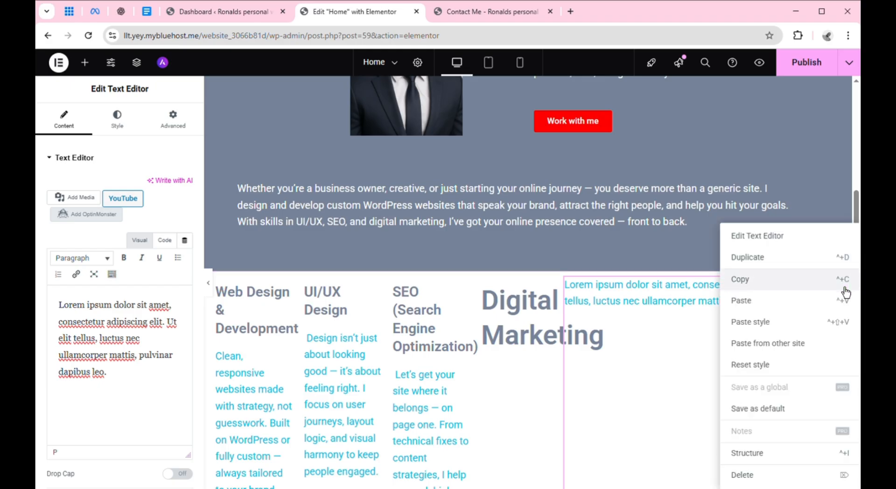
left_click(771, 475)
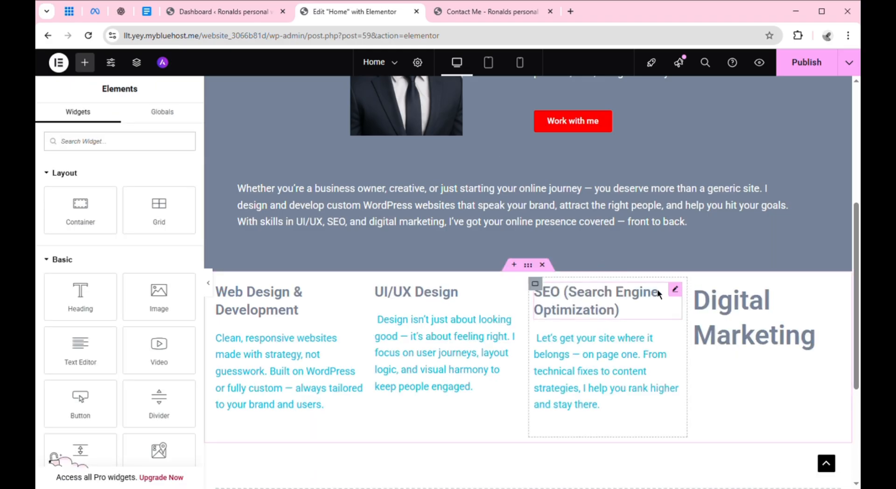
Copy the "SEO (Search Engine Optimization)" heading and paste its style onto the "Digital Marketing" heading.
right_click(680, 299)
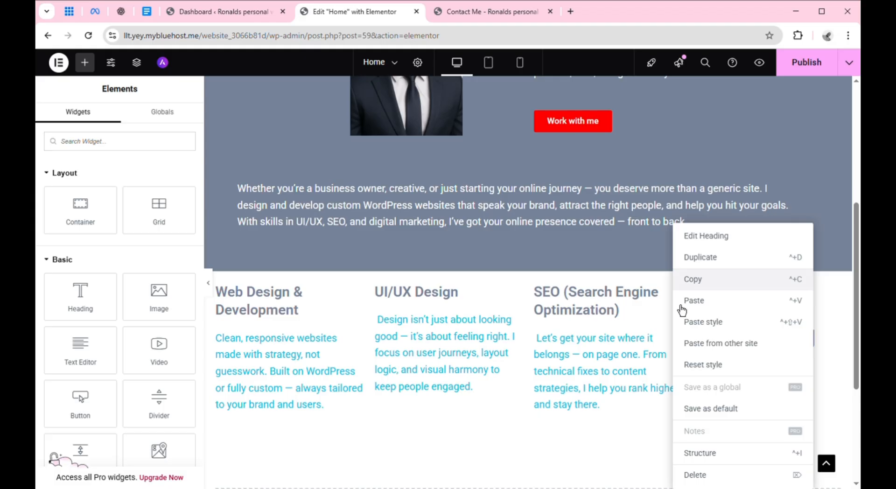
left_click(710, 282)
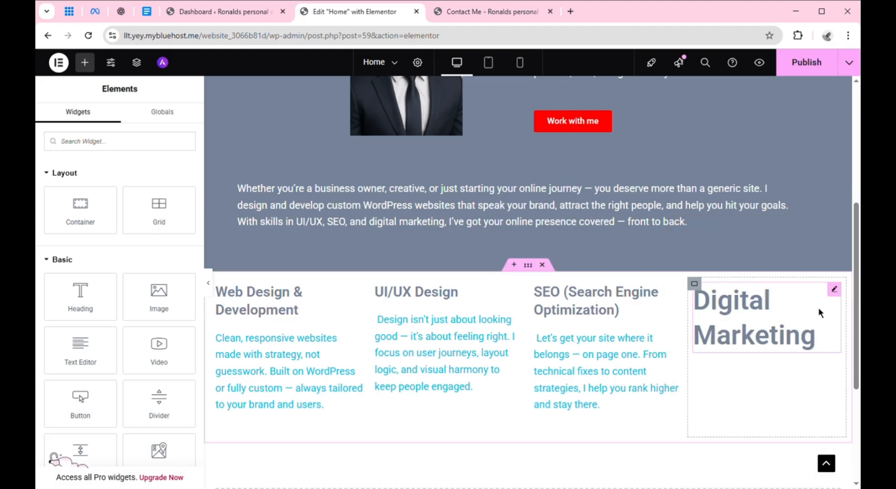
right_click(840, 302)
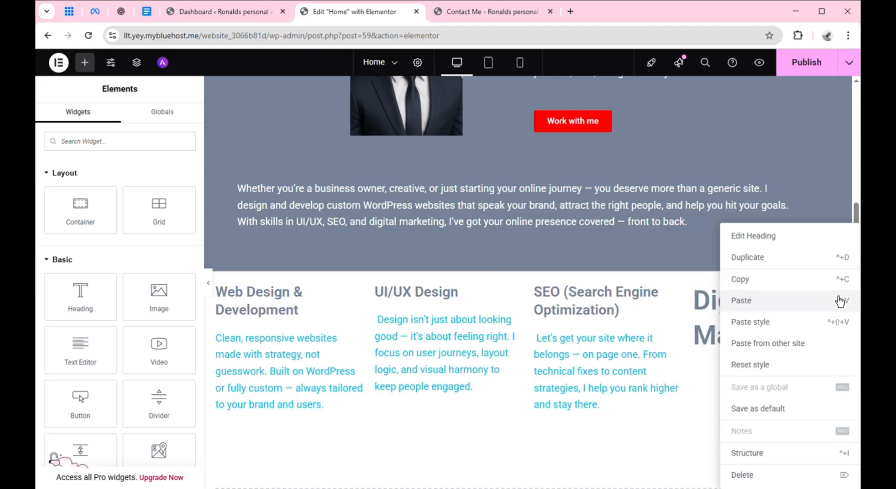
left_click(770, 334)
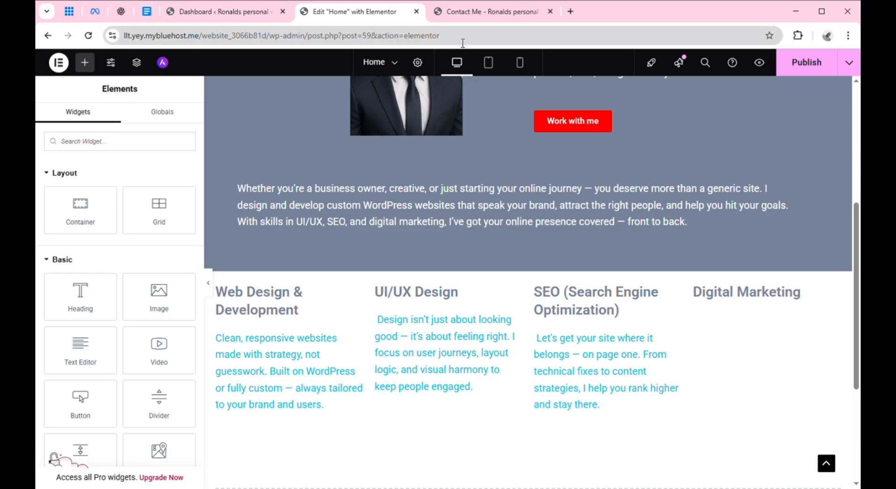
Switch to Google Docs, copy the Digital Marketing description from the What I Do section, and return to the Elementor editor.
left_click(149, 13)
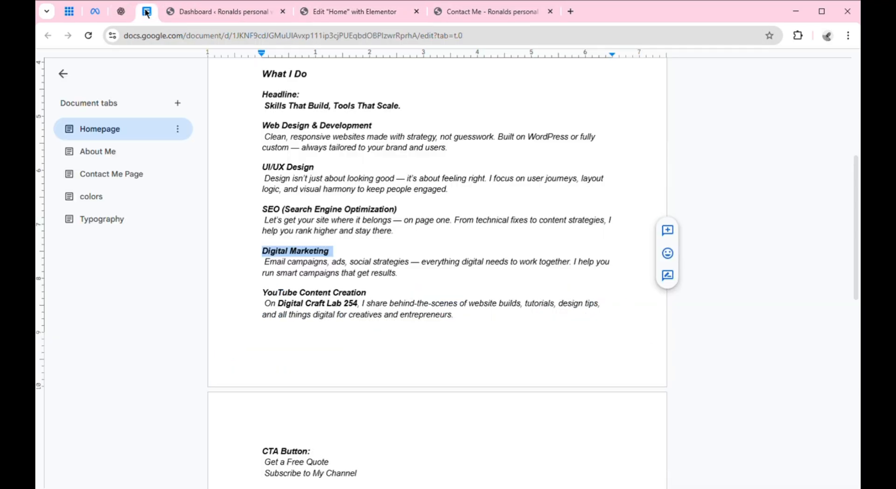
left_click(267, 264)
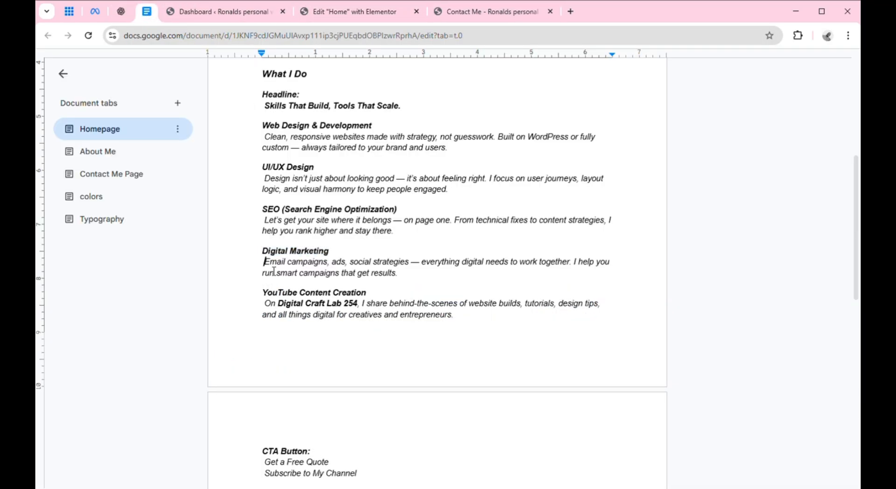
triple_click(274, 272)
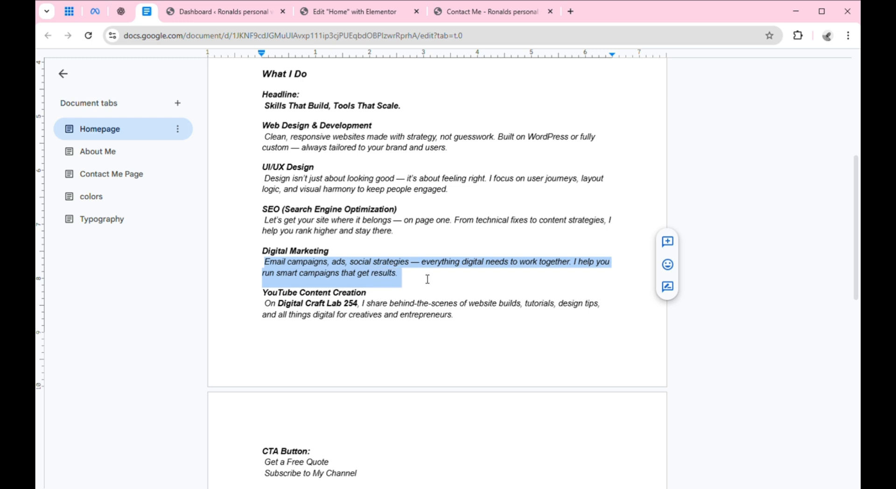
left_click(377, 14)
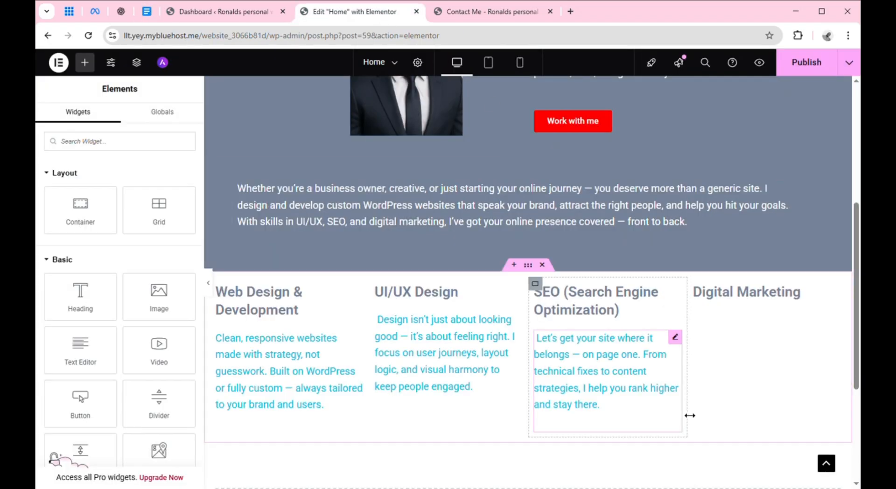